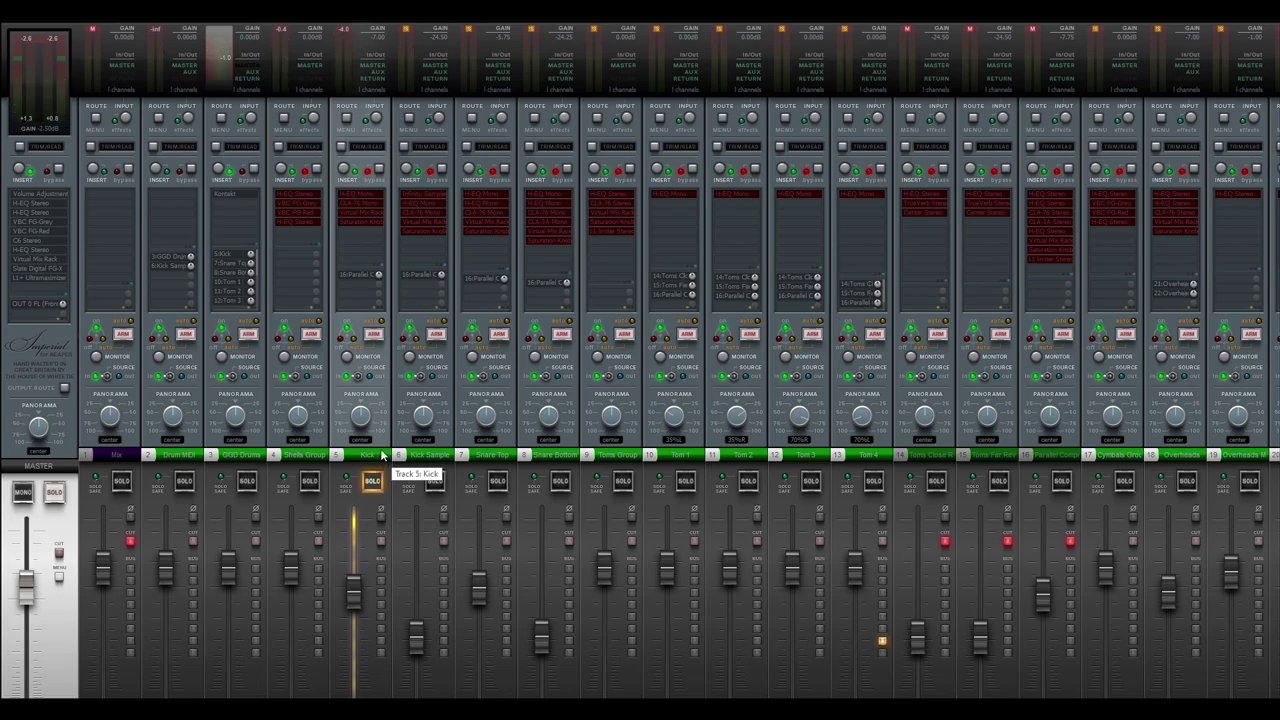
Open the Kick track's H-EQ and enable its HP, LF, LMF, MF, HMF, HF and LP bands one by one.
left_click(365, 193)
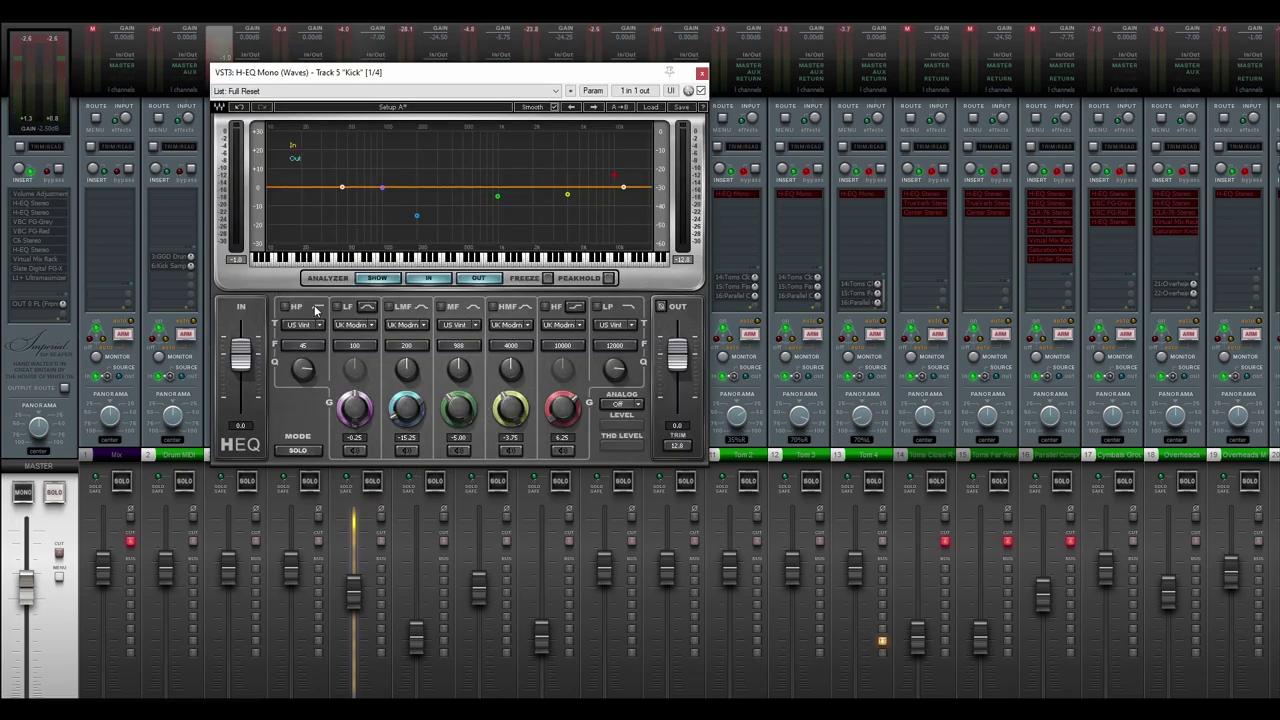
left_click(285, 307)
left_click(337, 307)
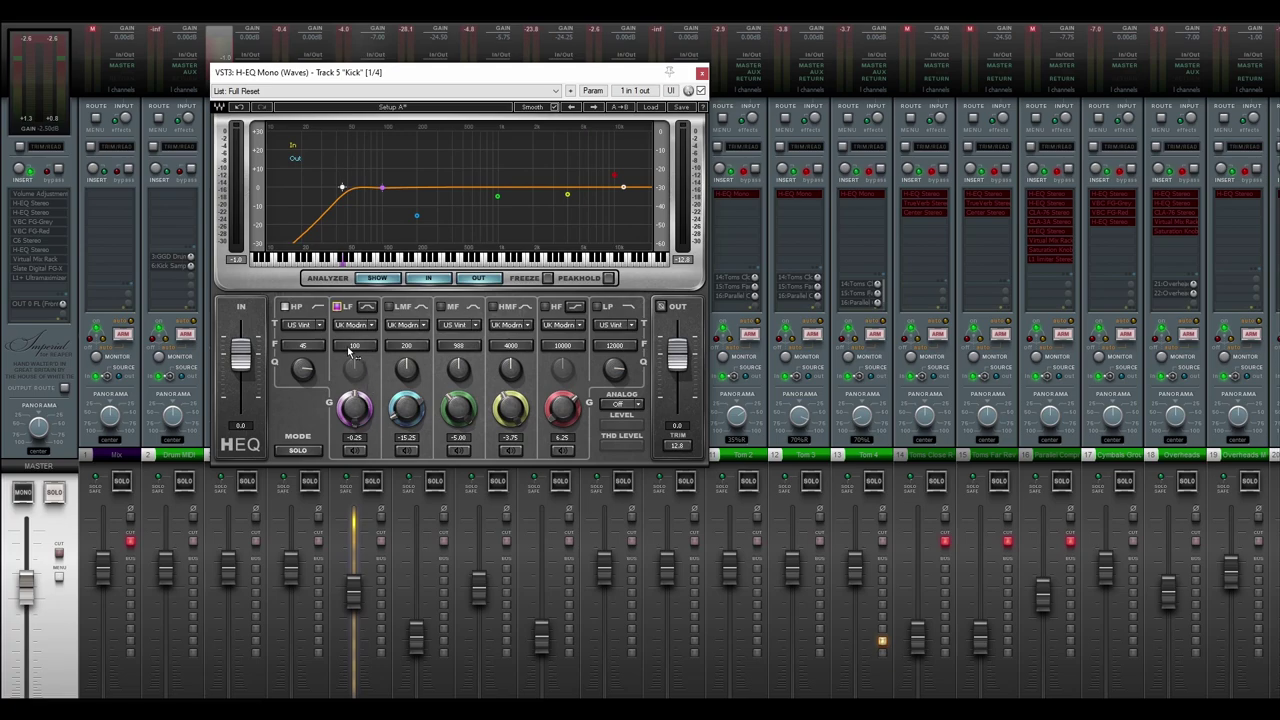
left_click(388, 307)
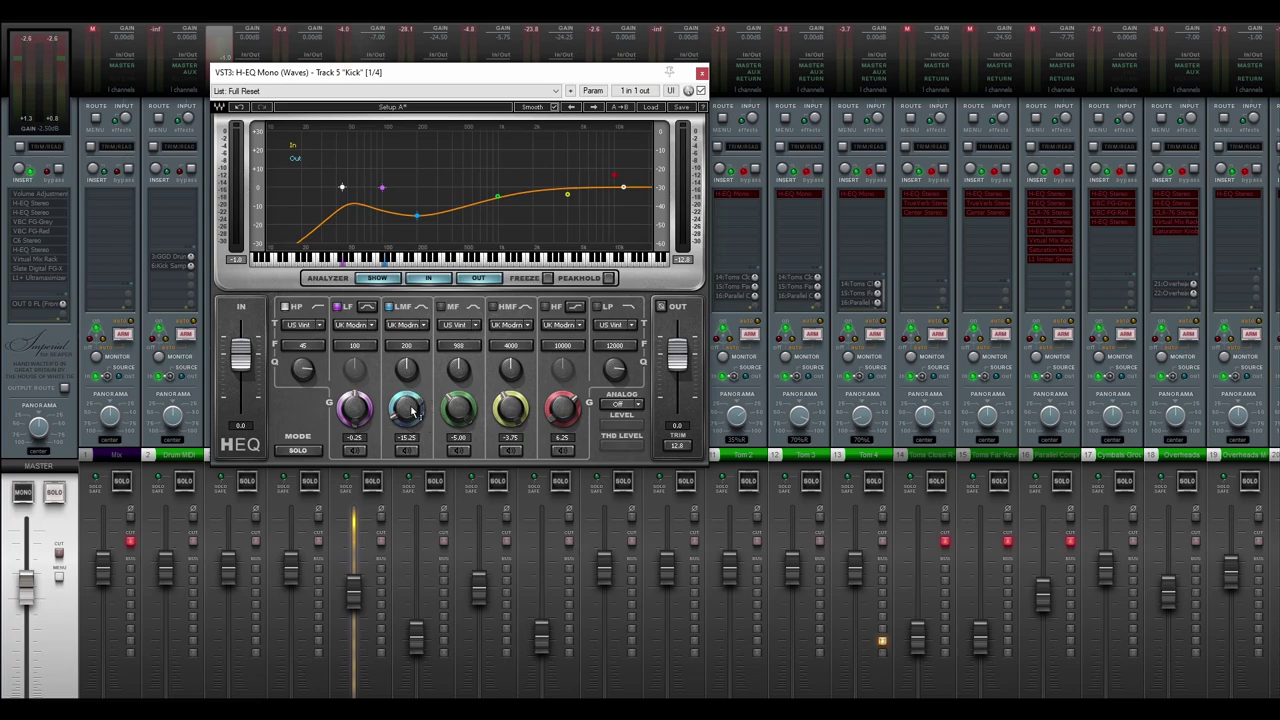
left_click(442, 307)
left_click(493, 307)
left_click(546, 307)
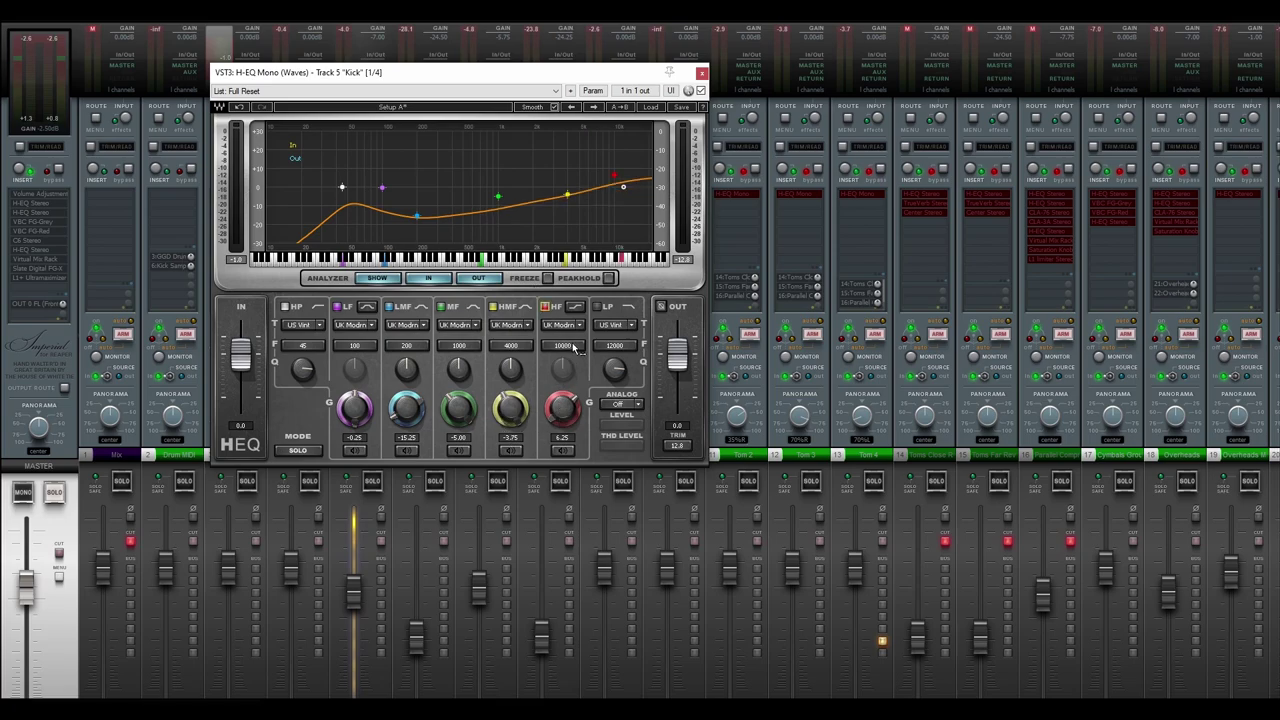
left_click(597, 307)
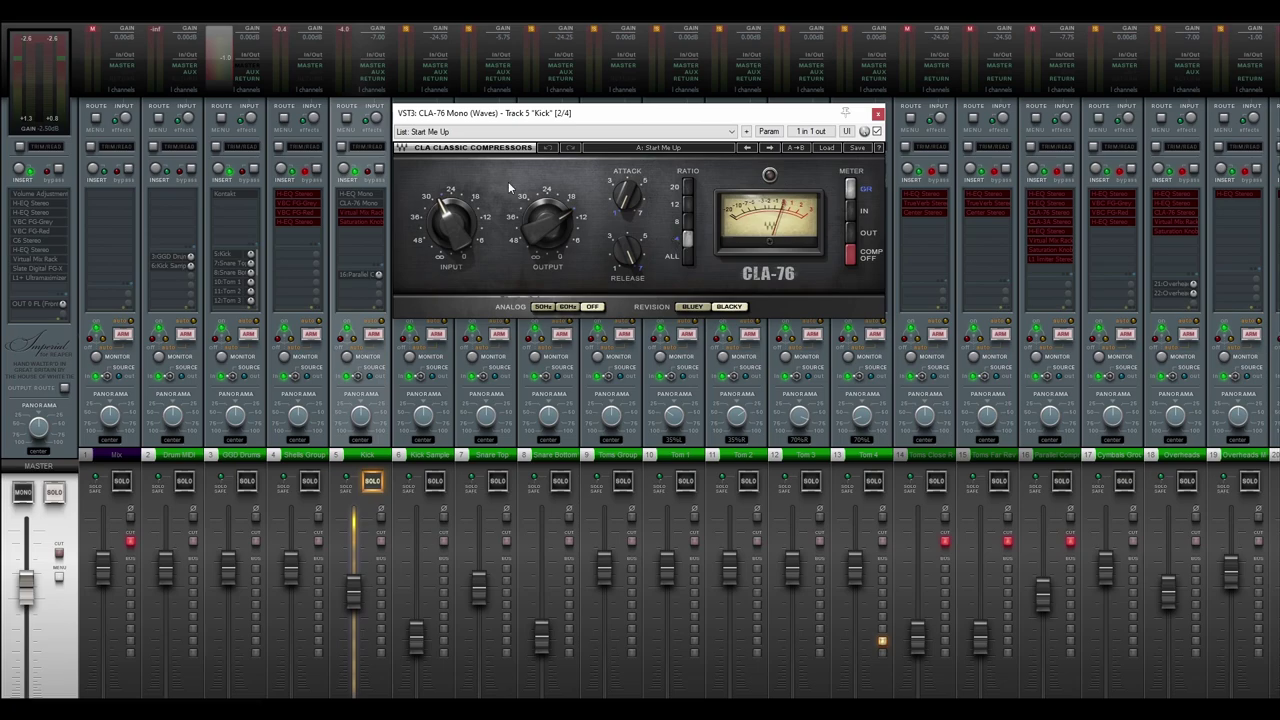
Examine the Kick track's CLA-76, Virtual Mix Rack and Saturation Knob settings.
key("Tab")
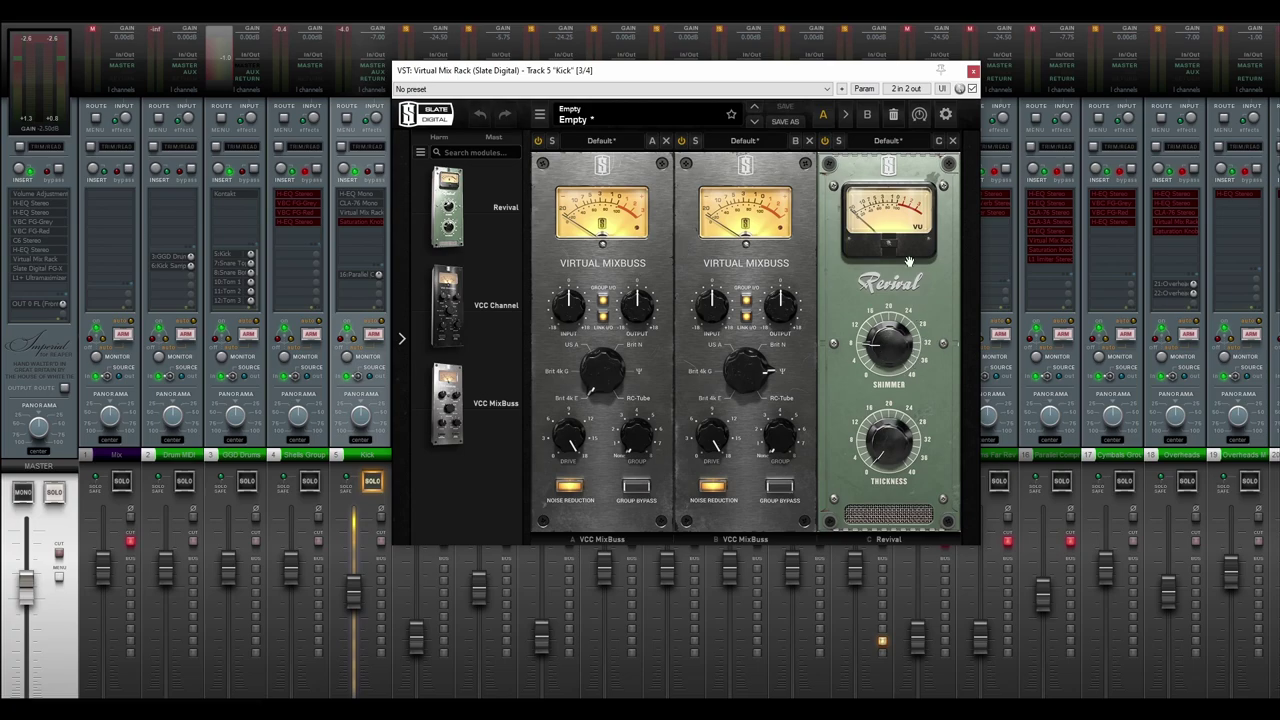
left_click(973, 71)
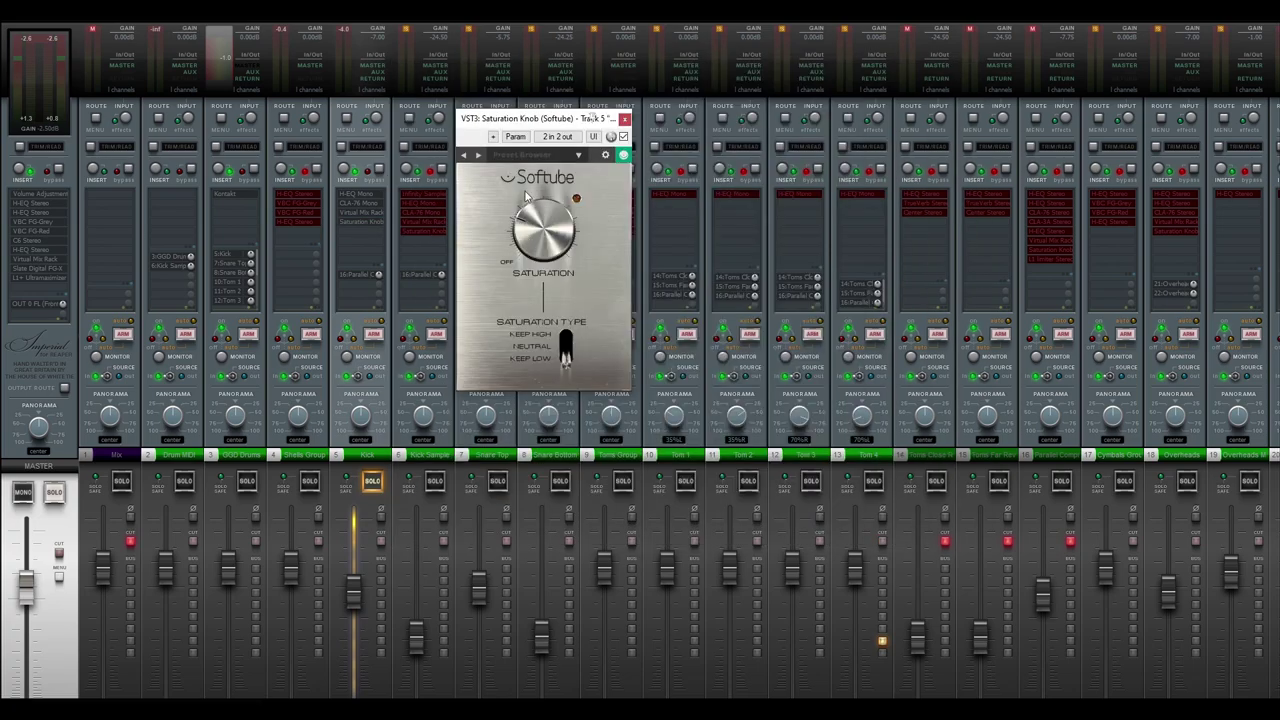
left_click(624, 119)
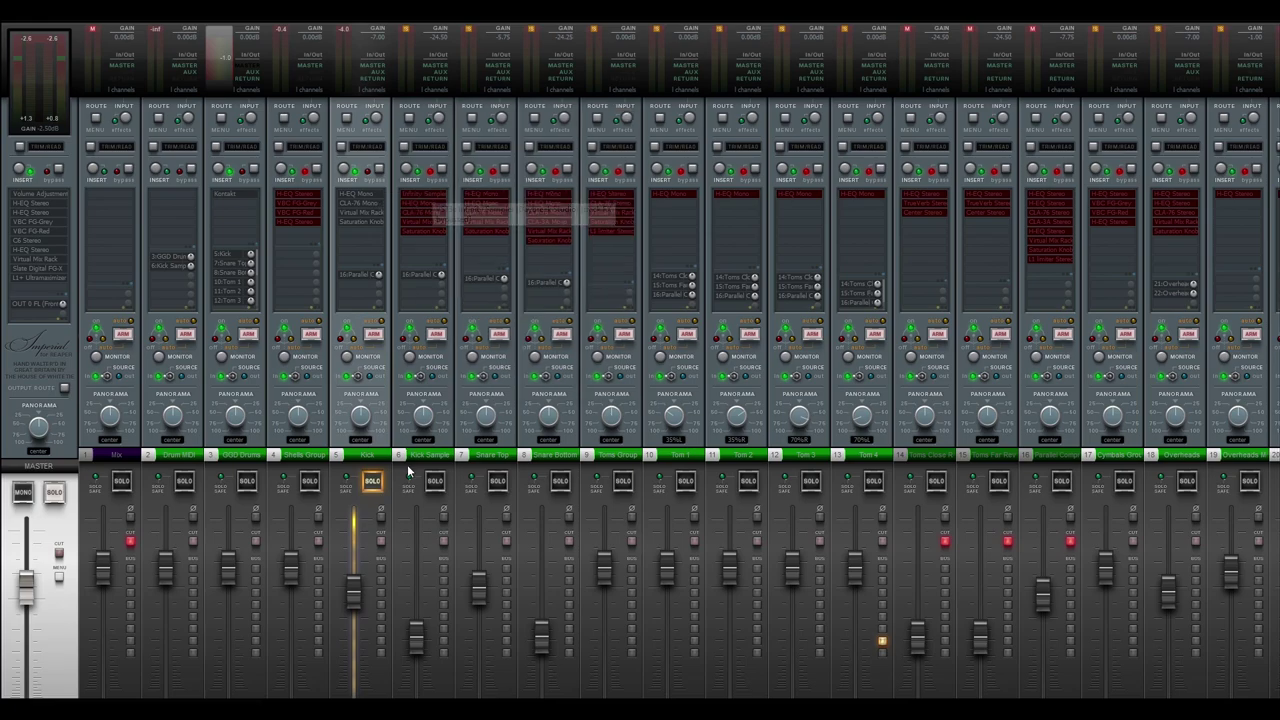
Audition the Kick track with its inserts bypassed, re-enabling H-EQ, CLA-76, Virtual Mix Rack and Saturation Knob one at a time.
left_click(360, 193, "alt")
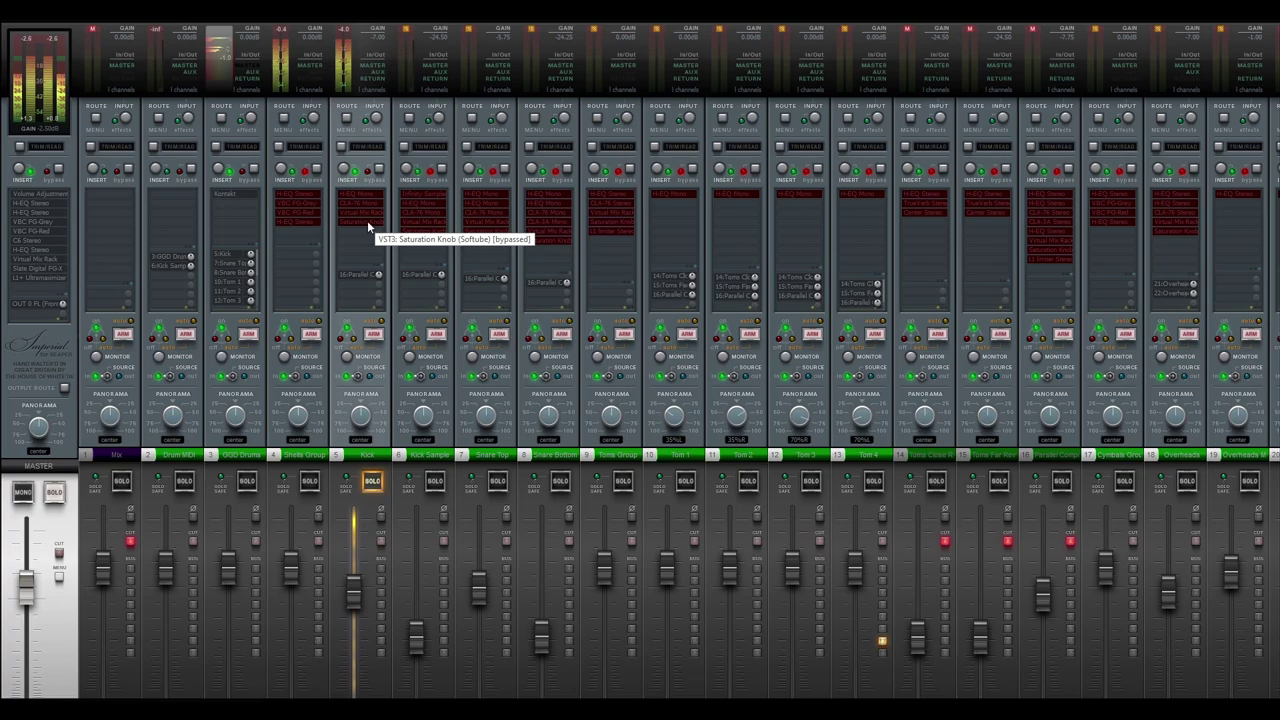
left_click(374, 193, "alt")
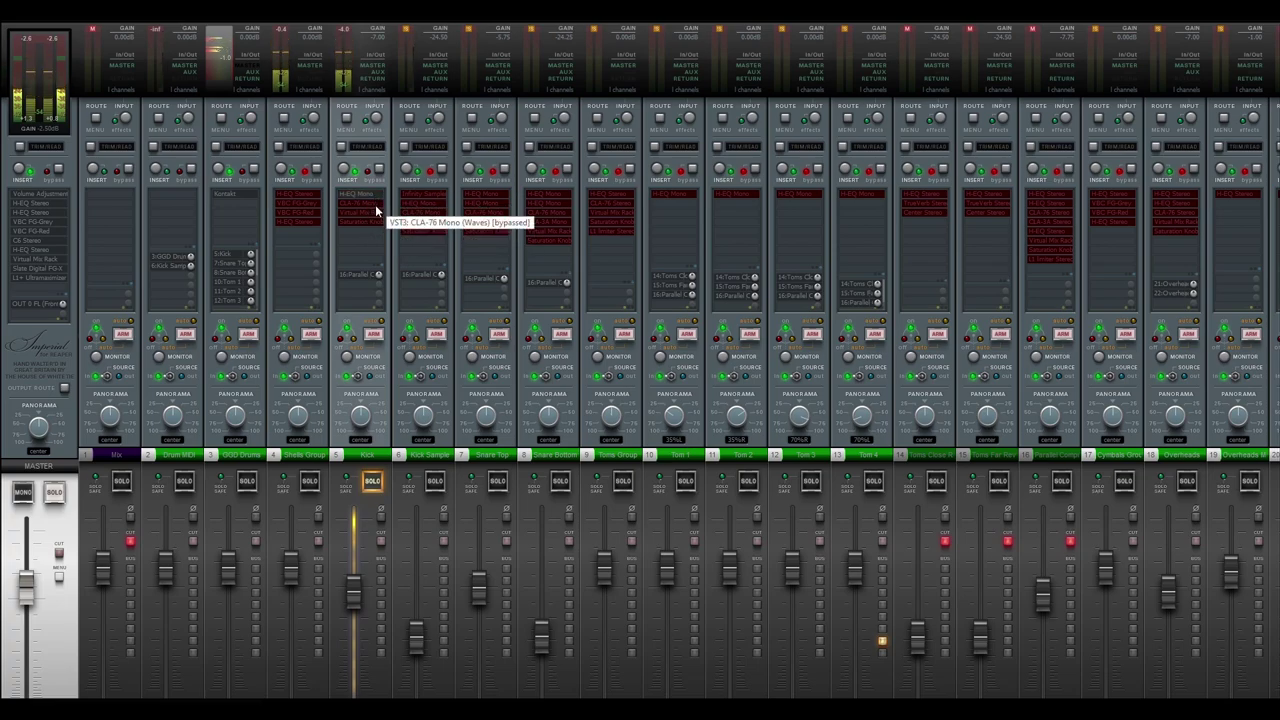
left_click(375, 204, "alt")
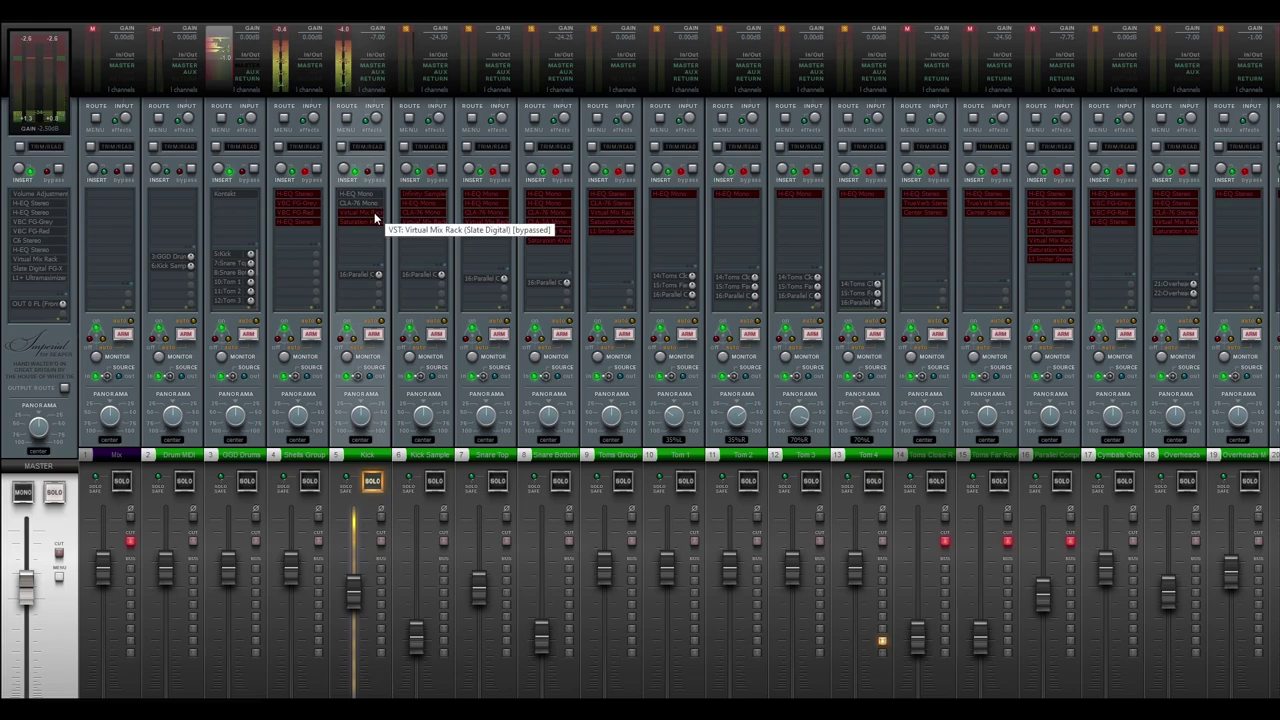
left_click(374, 212, "alt")
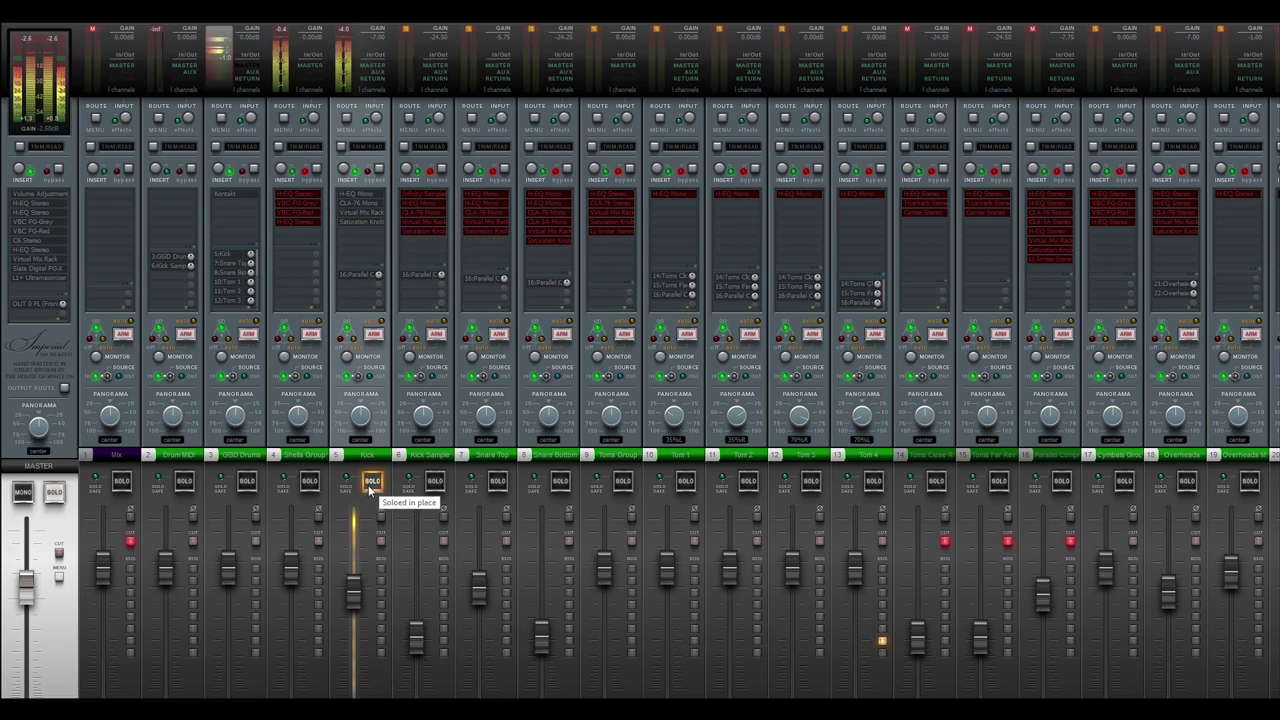
Solo the Kick Sample track and examine its H-EQ, CLA-76 and Virtual Mix Rack settings.
left_click(431, 459)
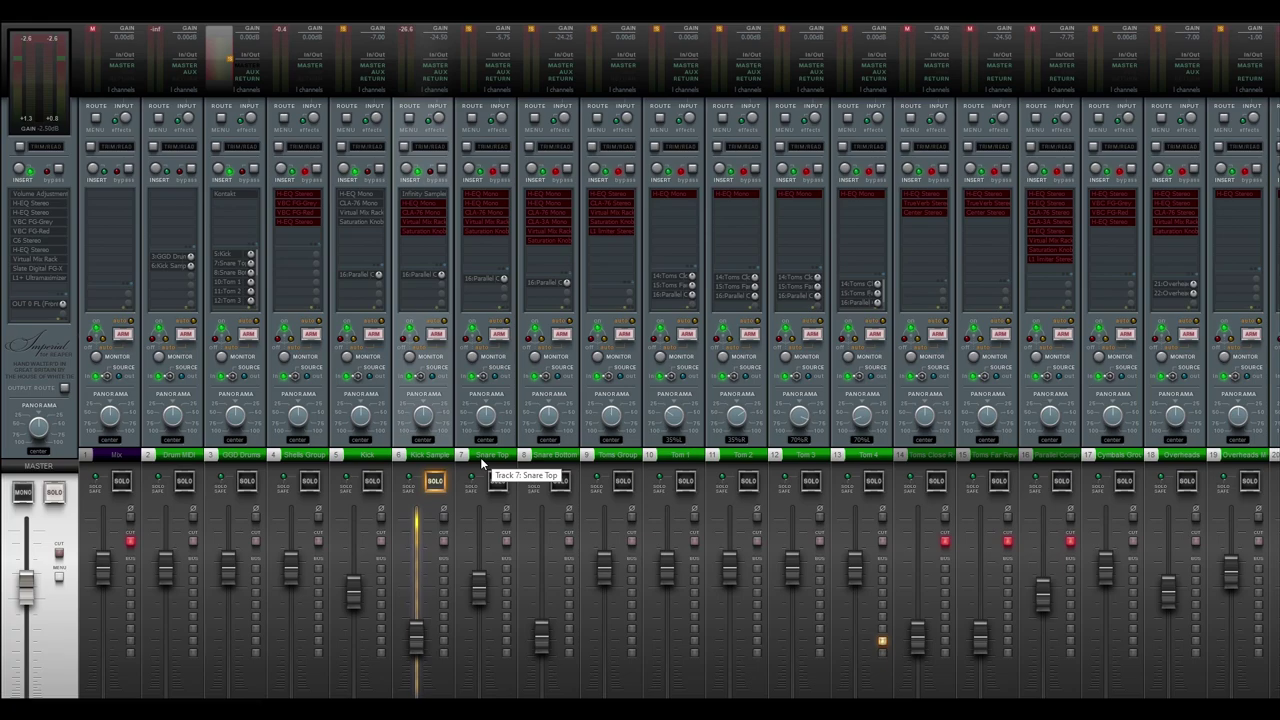
left_click(420, 201)
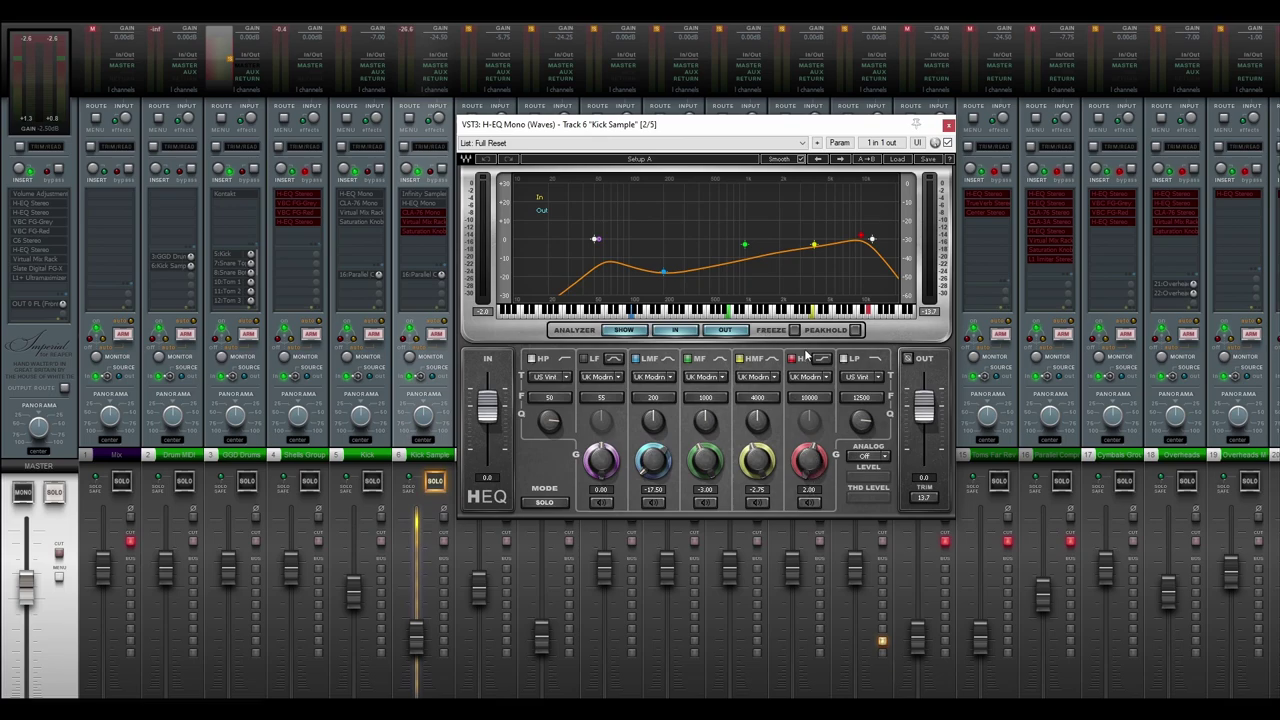
left_click(948, 125)
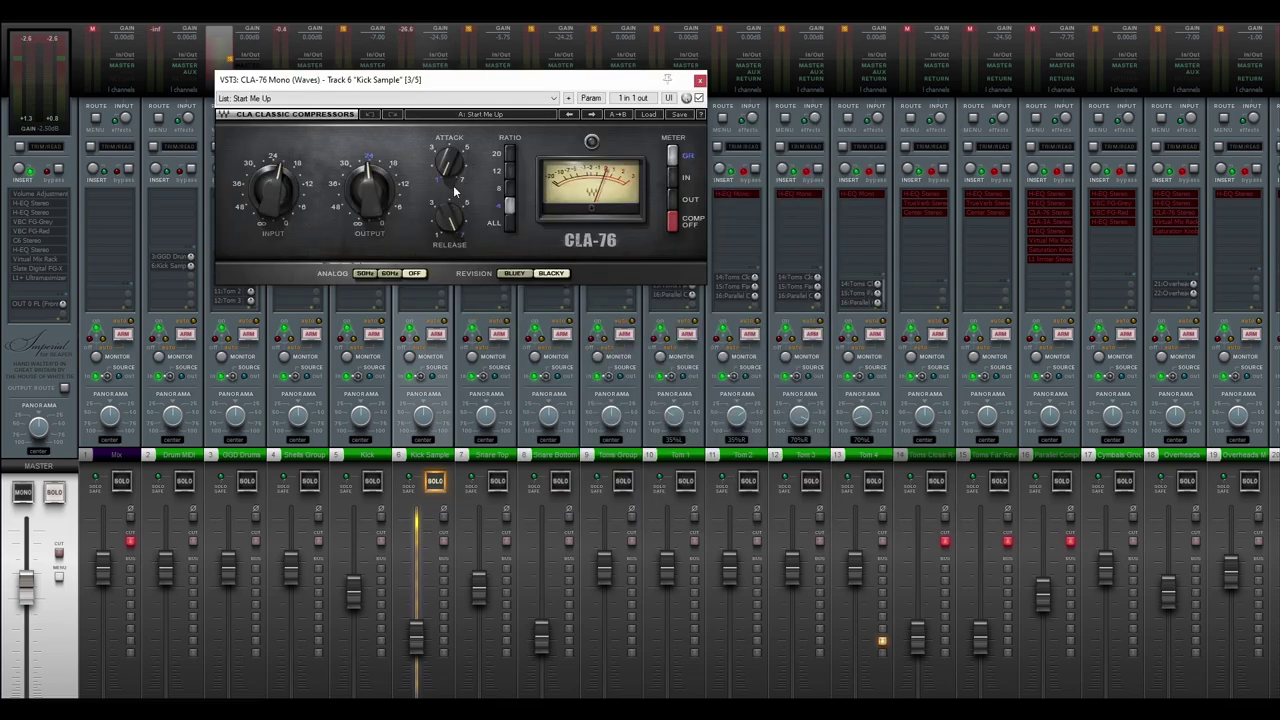
left_click(700, 79)
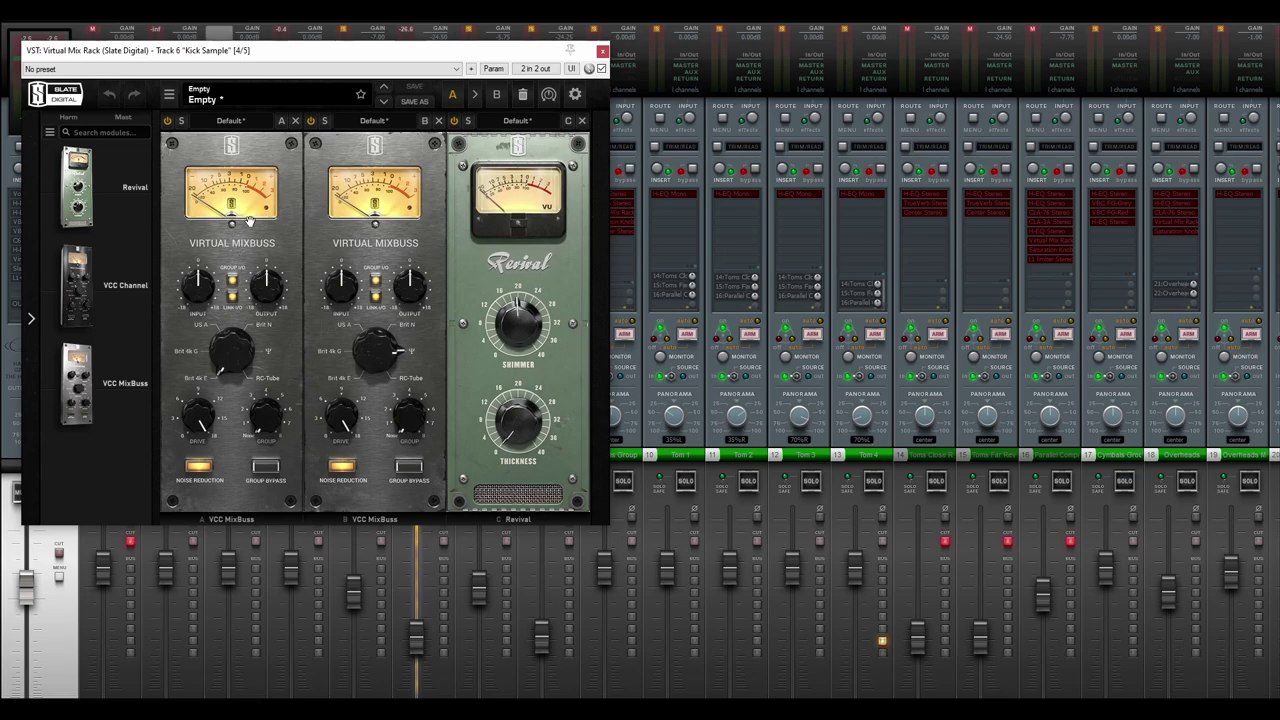
left_click(601, 52)
key("Escape")
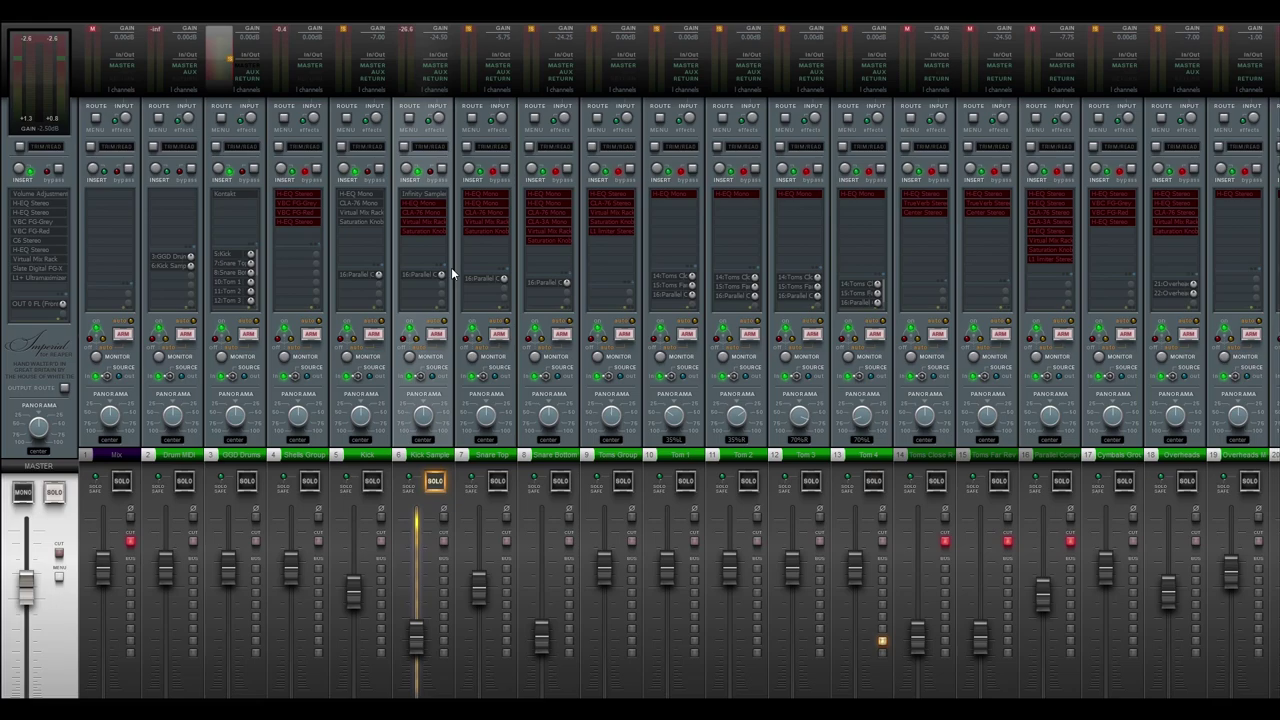
Re-enable the Kick Sample track's bypassed CLA-76, Virtual Mix Rack and Saturation Knob during playback.
left_click(429, 212)
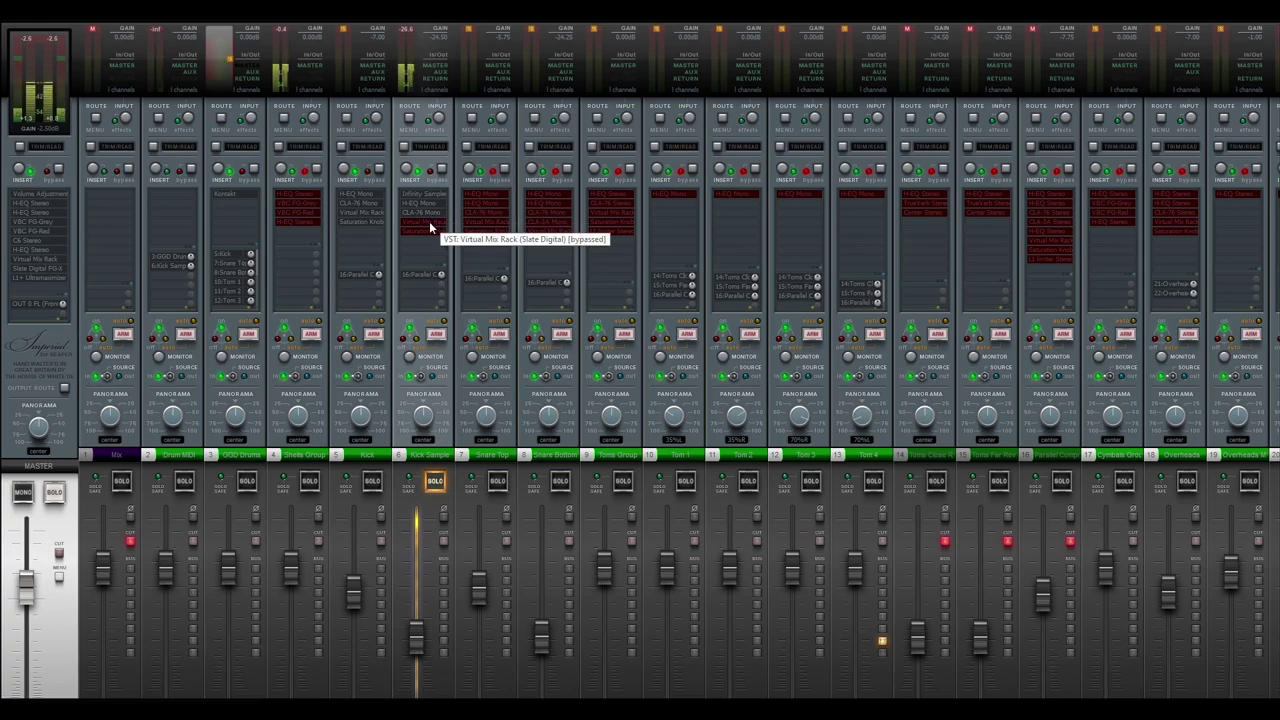
left_click(429, 221)
left_click(429, 231)
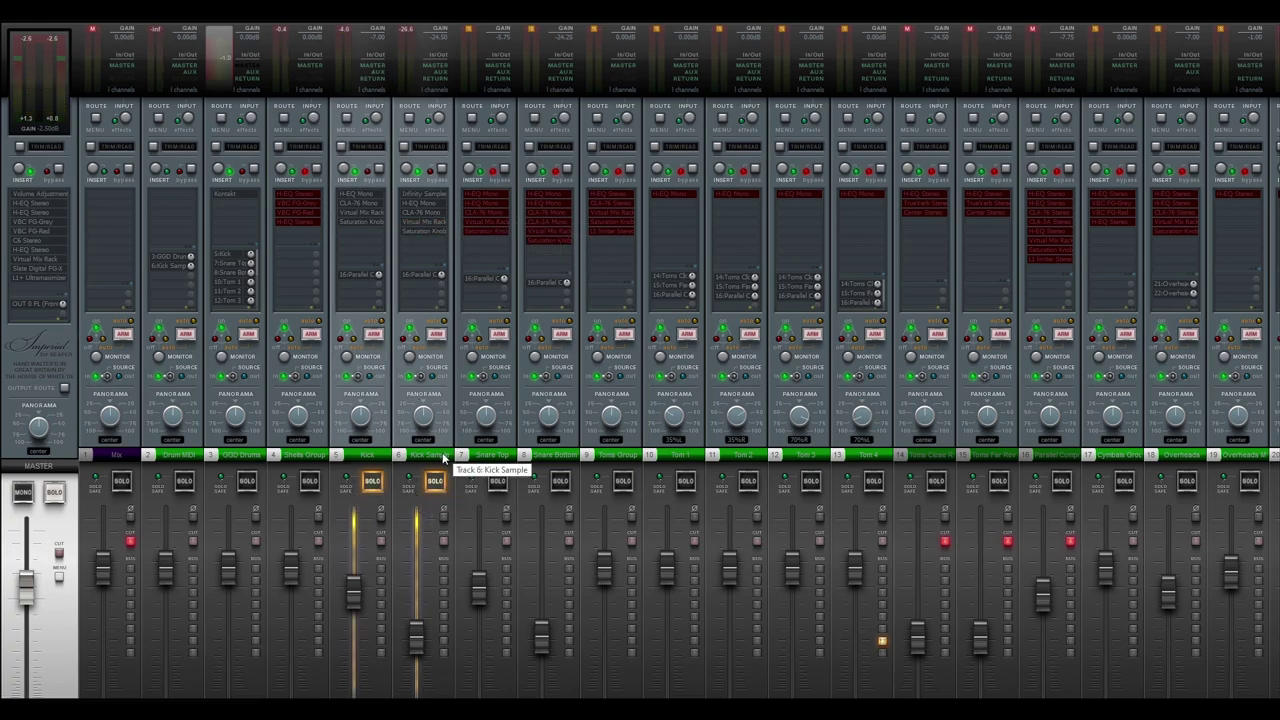
Solo the Snare Top and Snare Bottom tracks in turn to audition them.
left_click(497, 480)
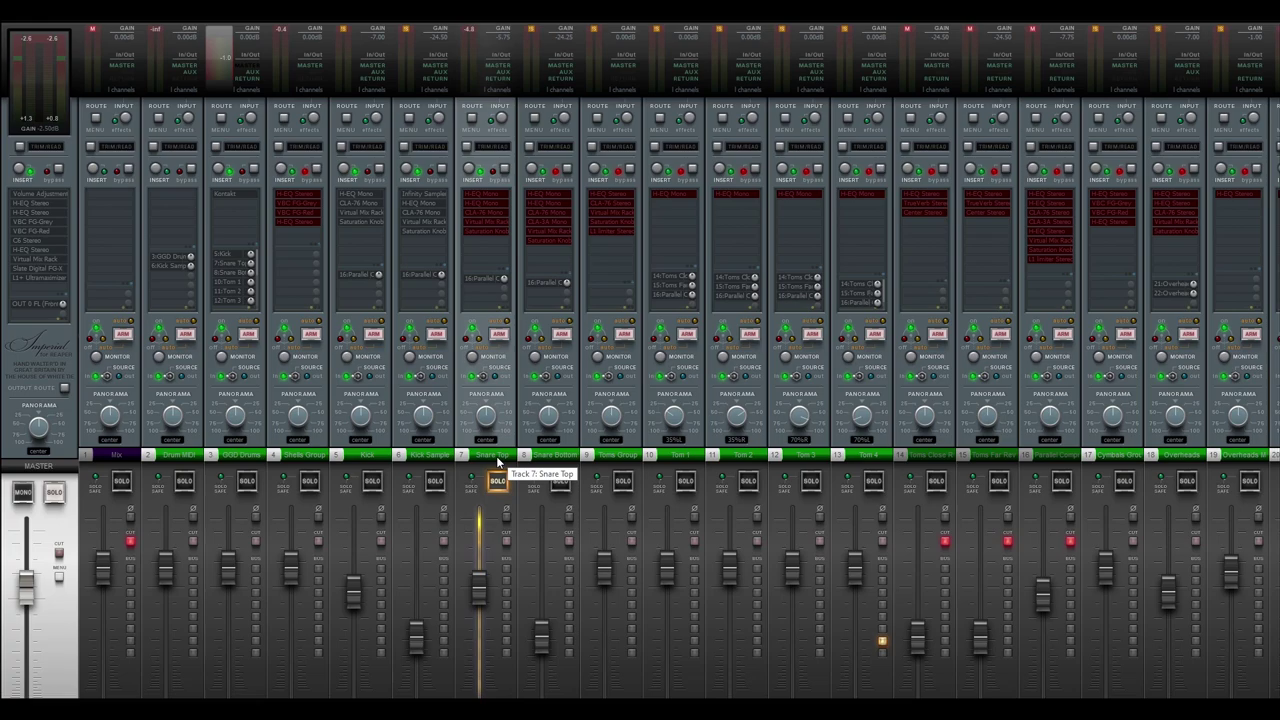
key("space")
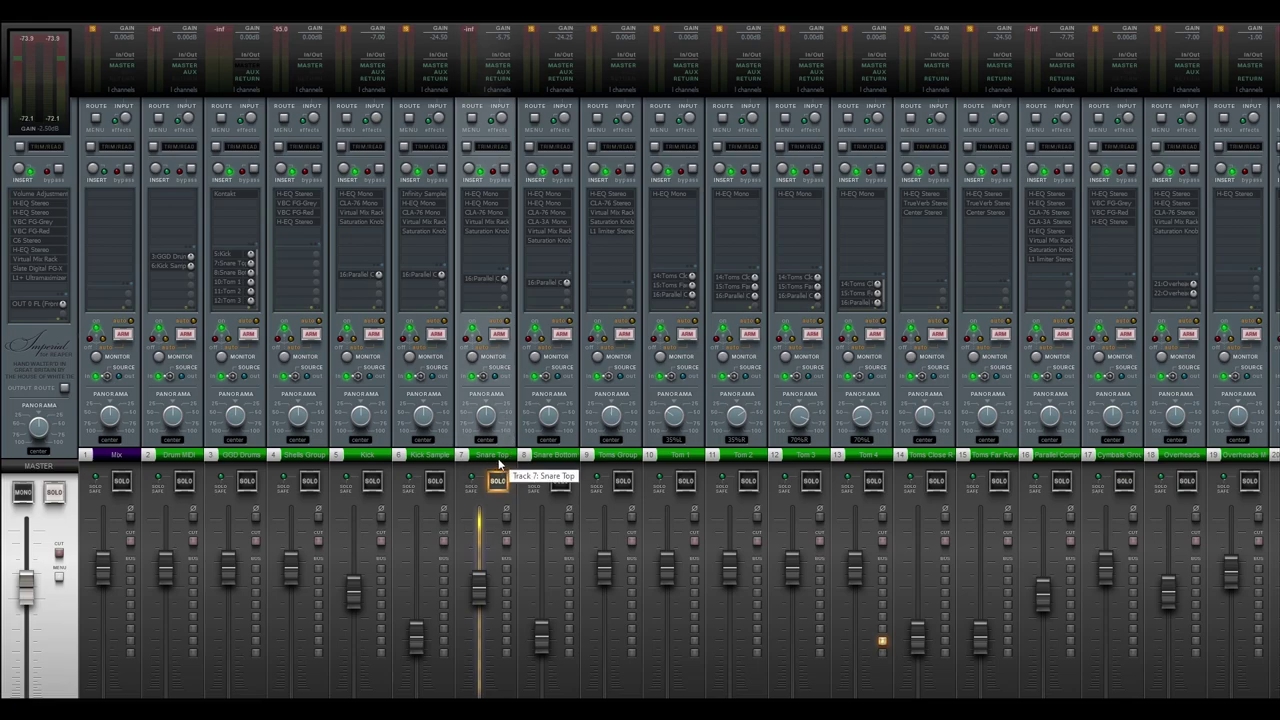
left_click(556, 455)
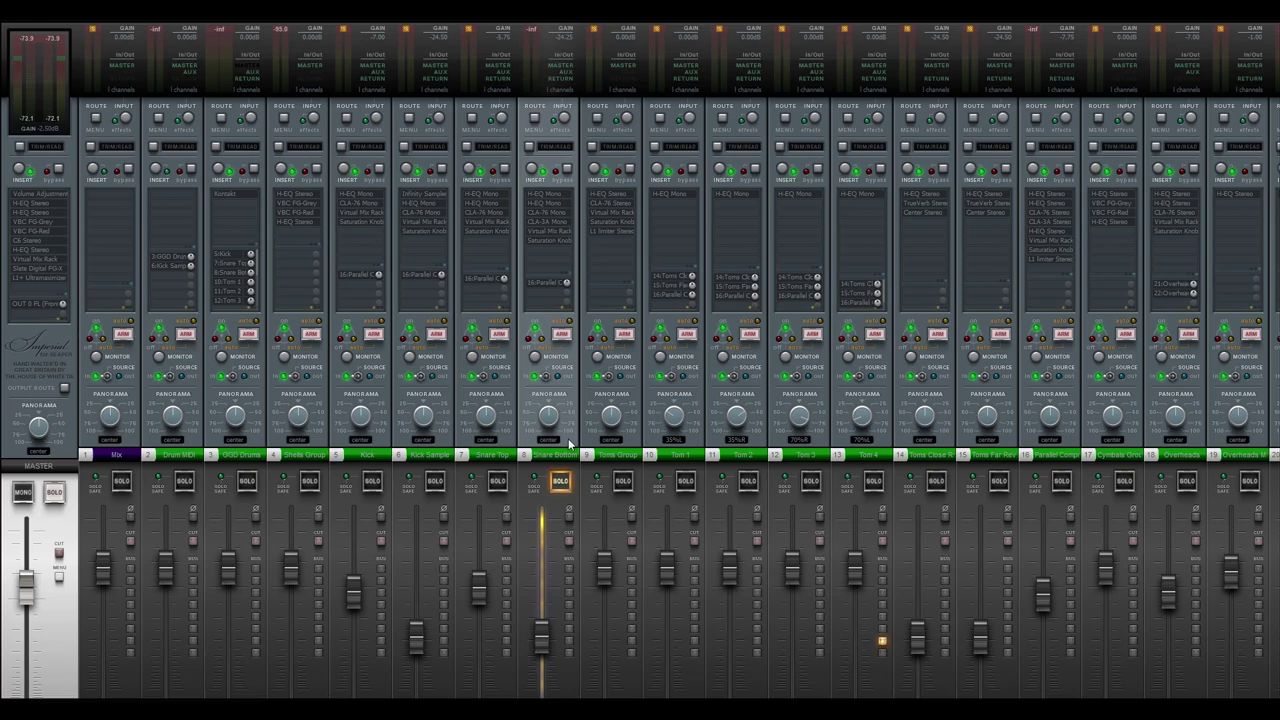
scroll(570, 444, "right", 5)
left_click(943, 455)
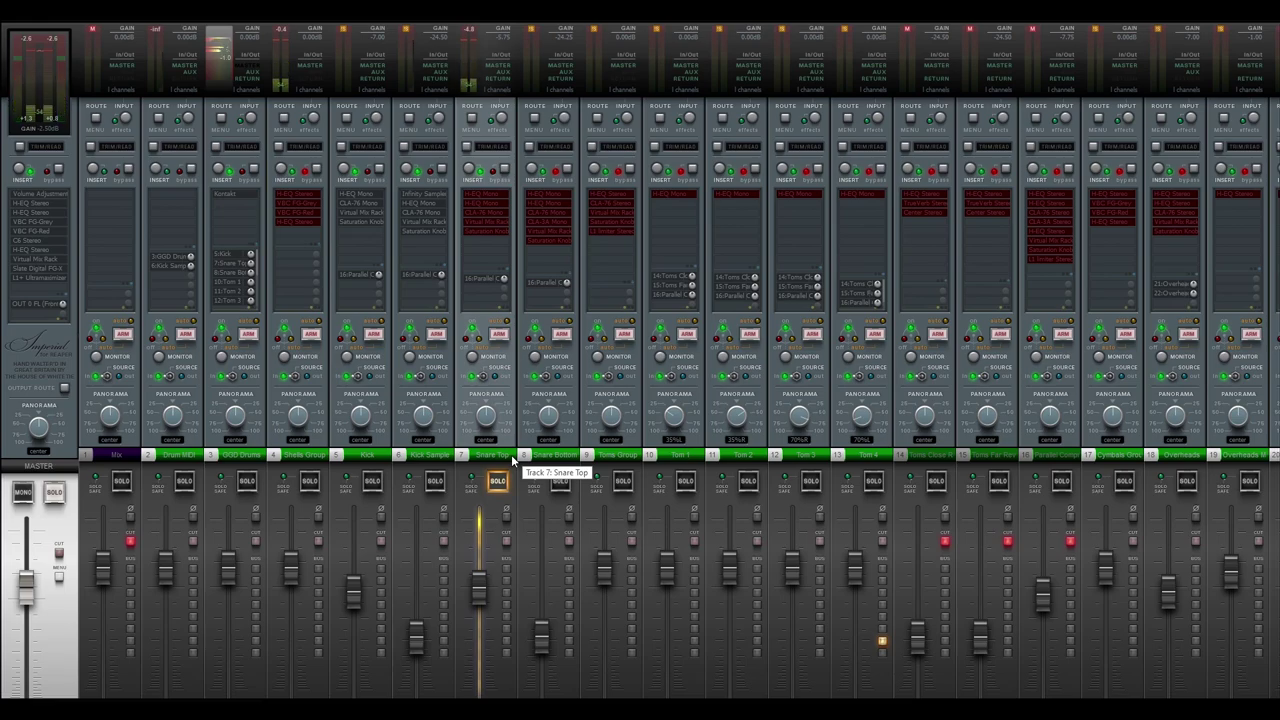
Open the first H-EQ on the Snare Top track and compare its effect bypassed and active during playback.
left_click(475, 193)
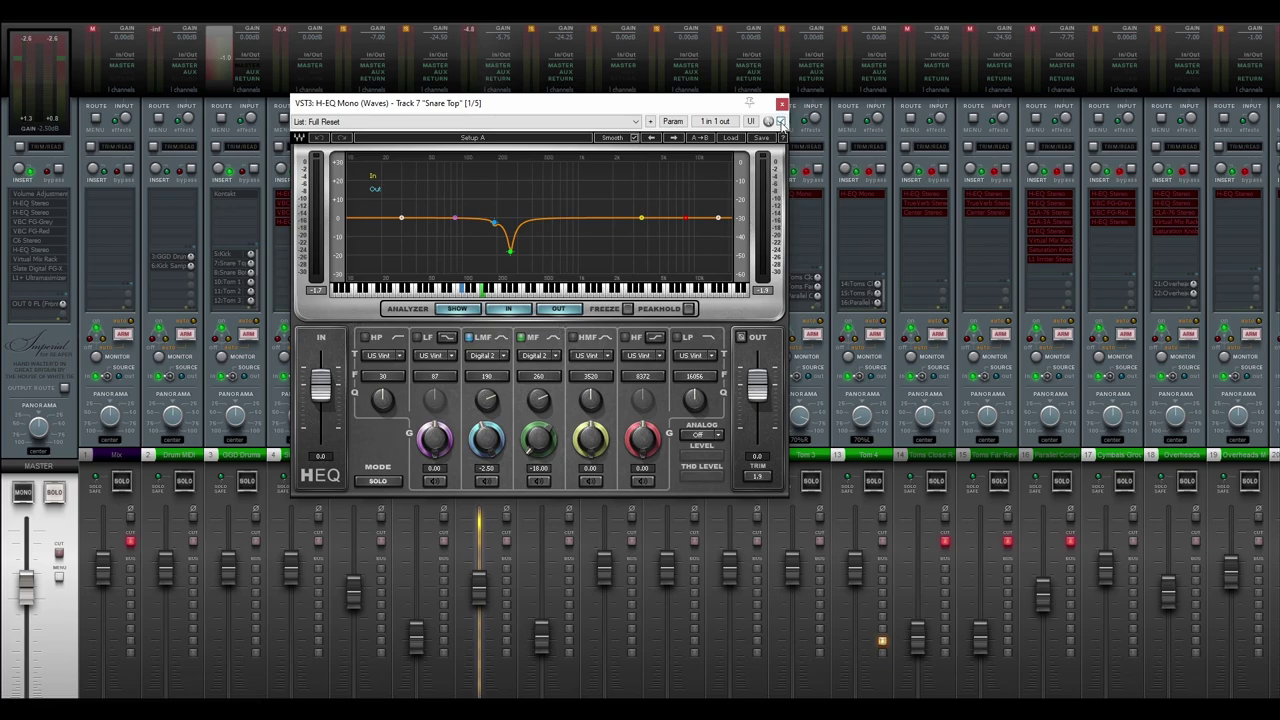
key("space")
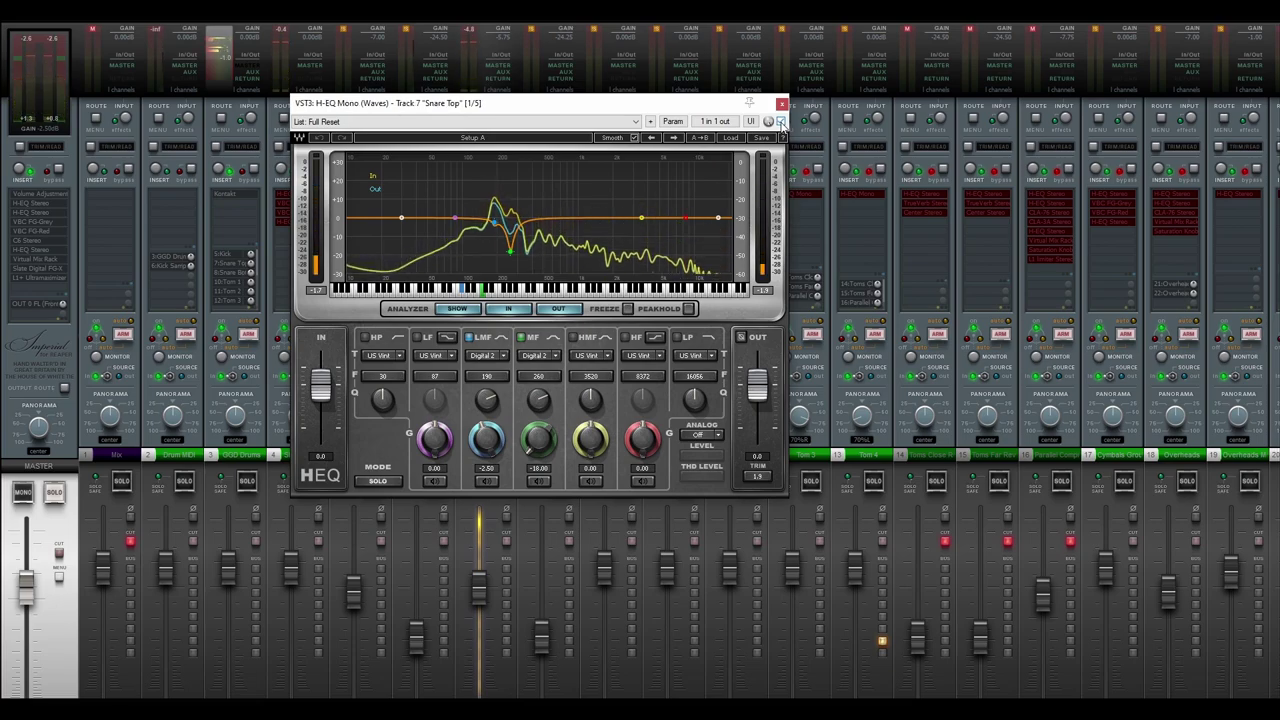
left_click(781, 122)
left_click(781, 122)
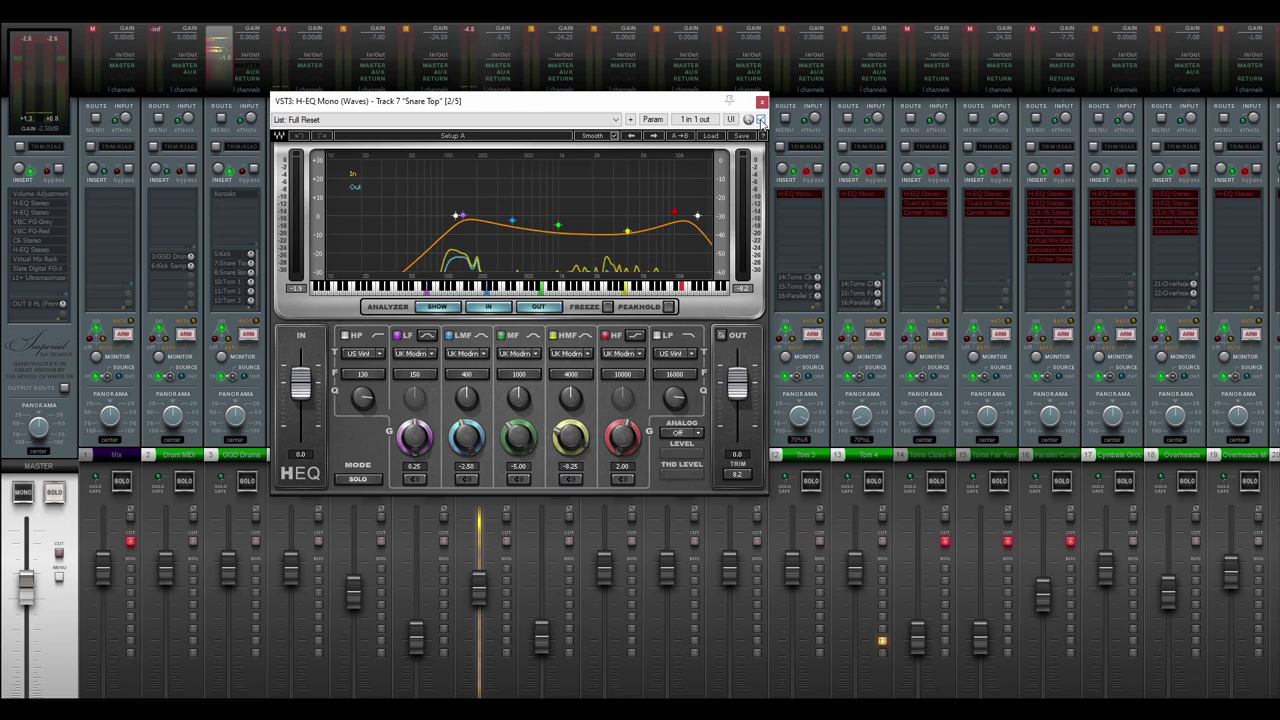
Compare the Snare Top track's second H-EQ bypassed and active, stop playback and close the equalizer.
left_click(760, 119)
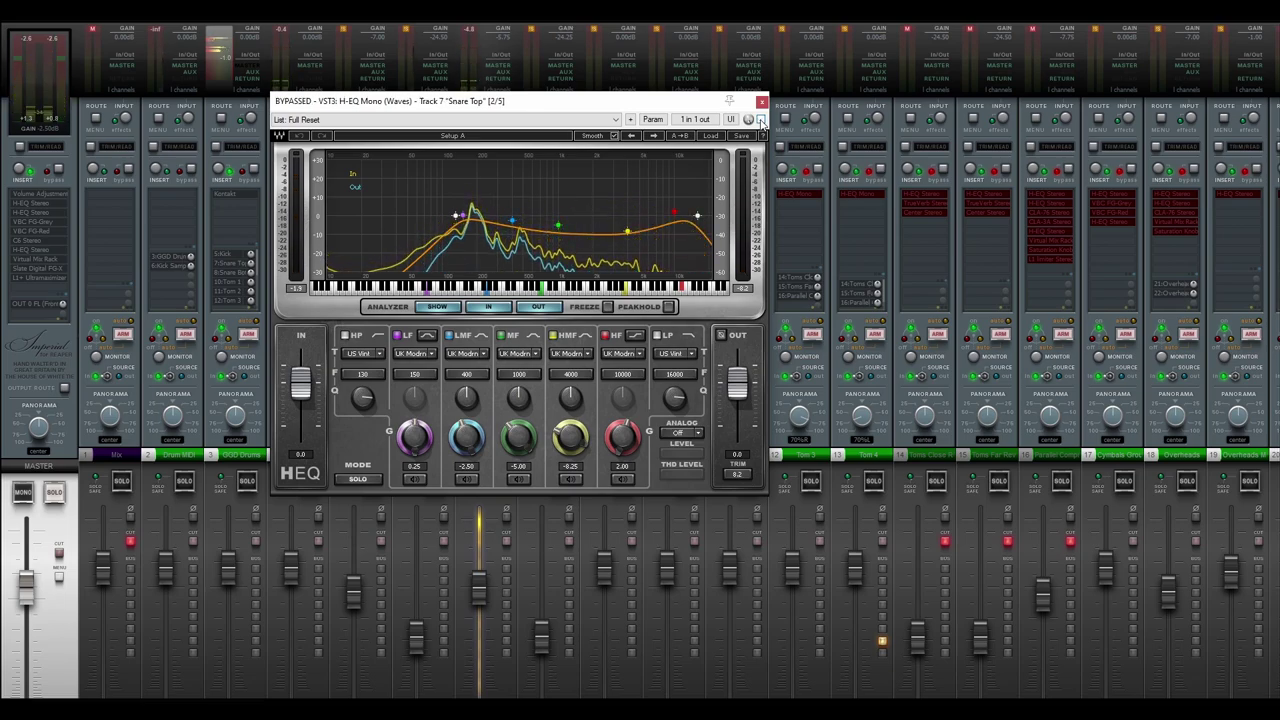
left_click(760, 119)
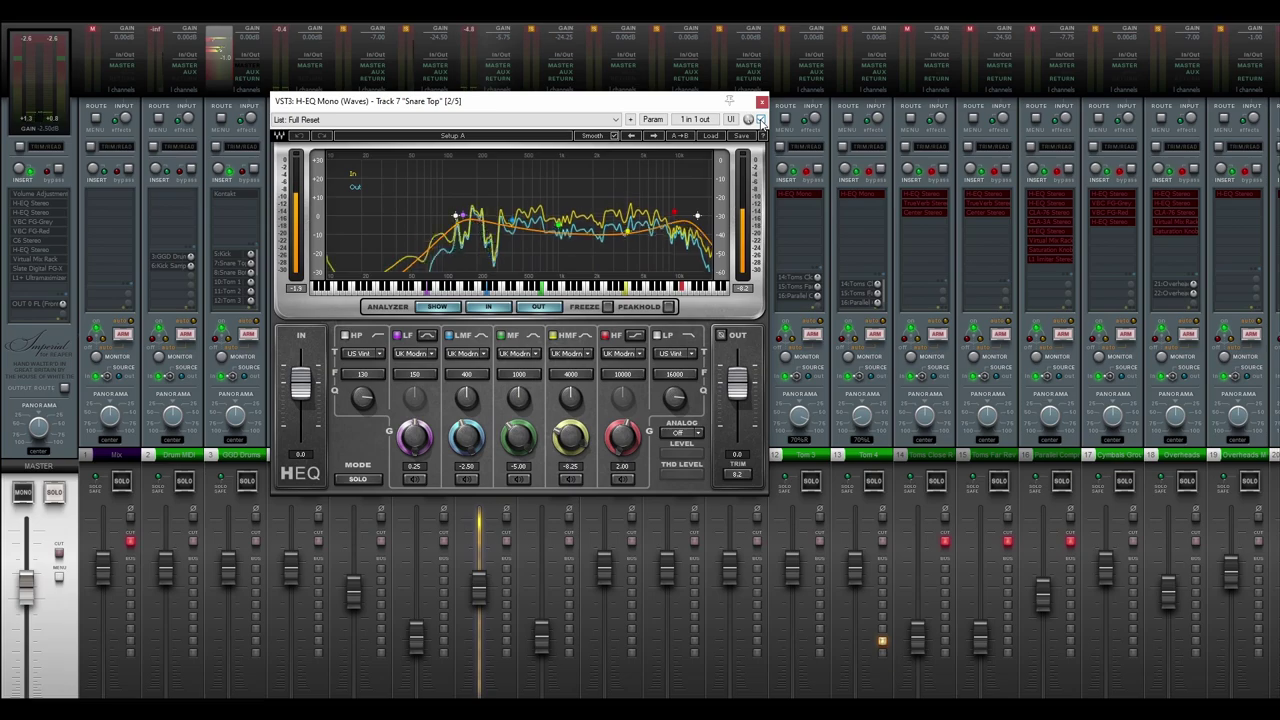
key("space")
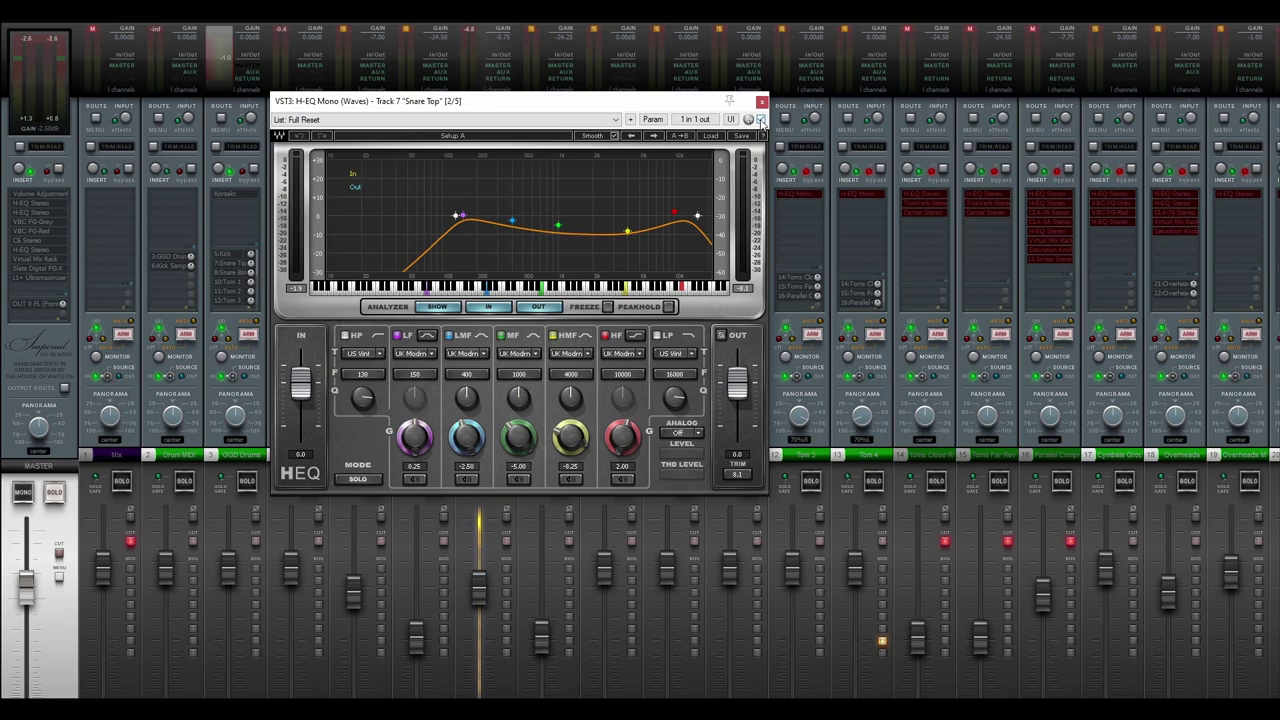
left_click(762, 101)
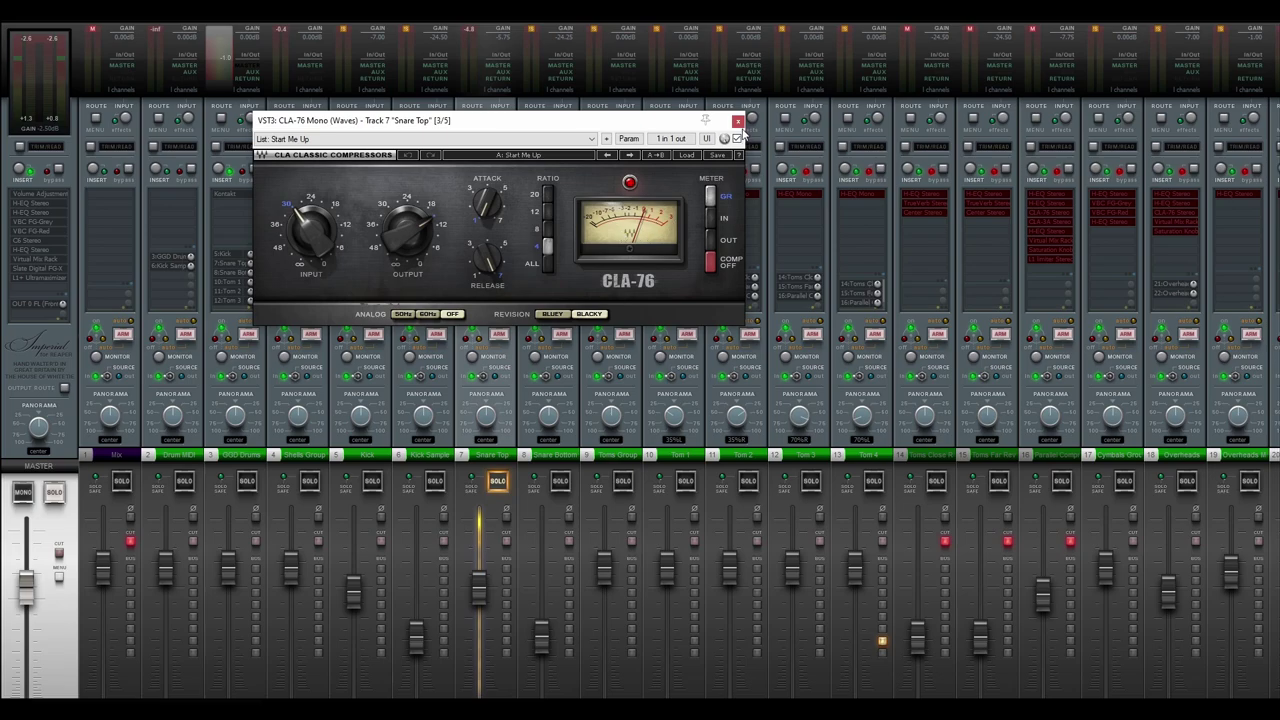
Review the Snare Top track's remaining inserts through the Saturation Knob, and re-enable the bypassed Saturation Knob during playback.
left_click(738, 121)
double_click(474, 186)
mouse_move(669, 346)
left_click(764, 58)
double_click(487, 231)
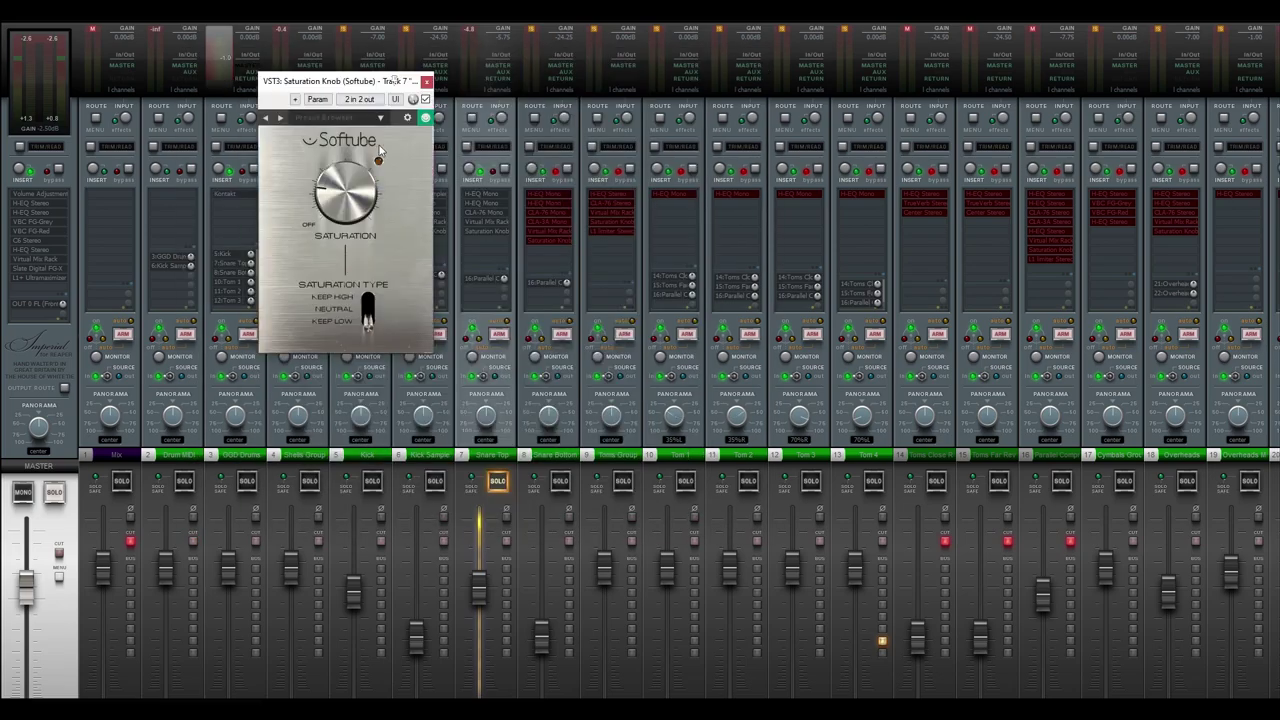
left_click(426, 81)
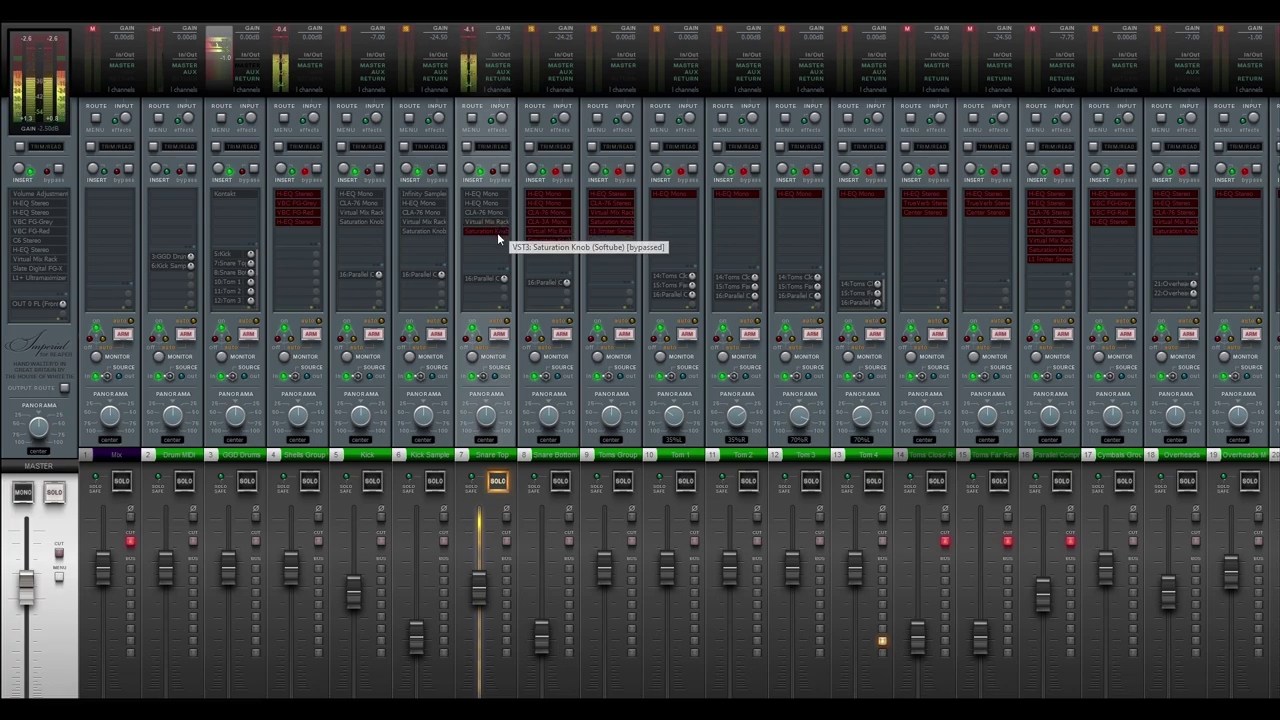
left_click(497, 232, "alt")
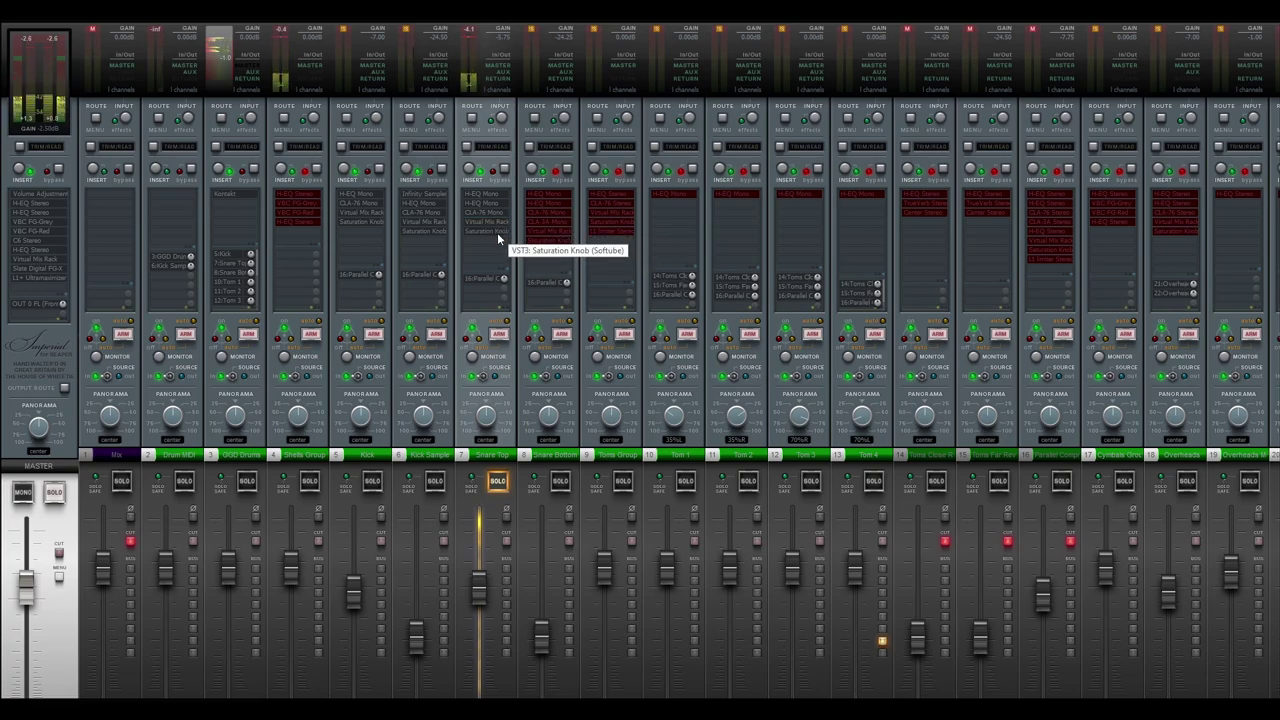
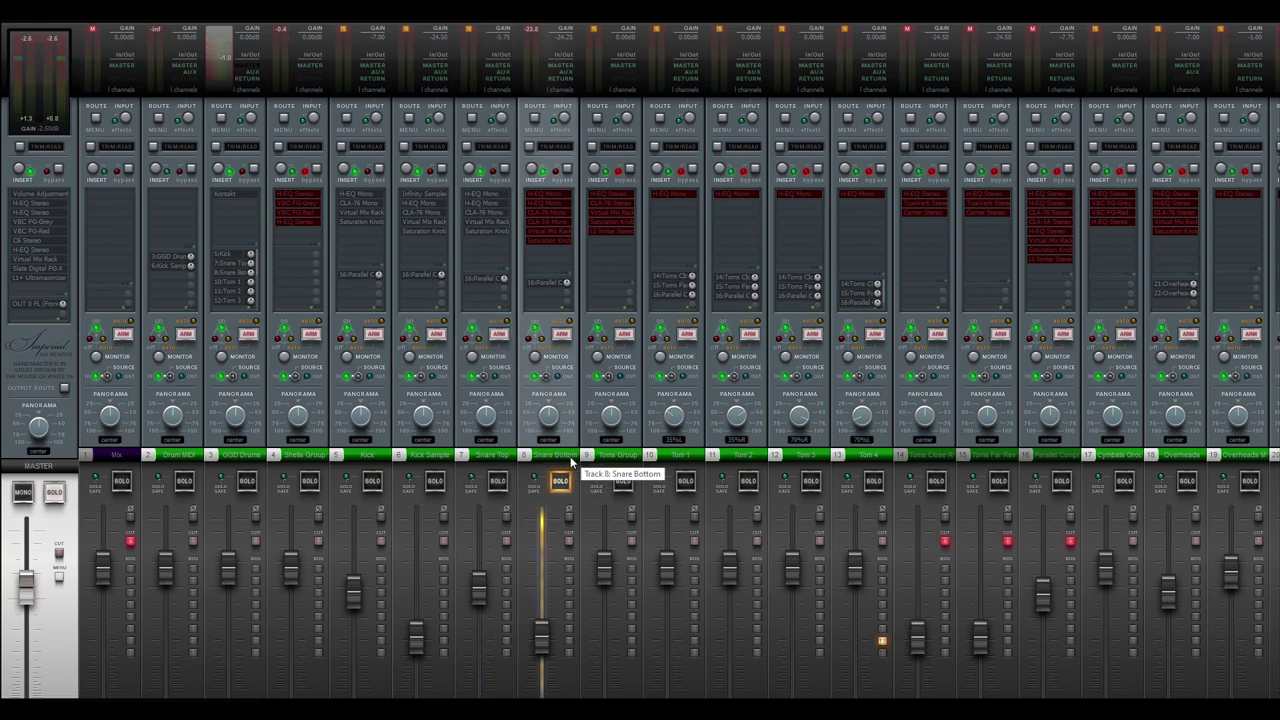
Enable and review the Snare Bottom track's inserts in turn, from the H-EQs through the CLA-76, CLA-3A, Virtual Mix Rack and Saturation Knob.
left_click(550, 193)
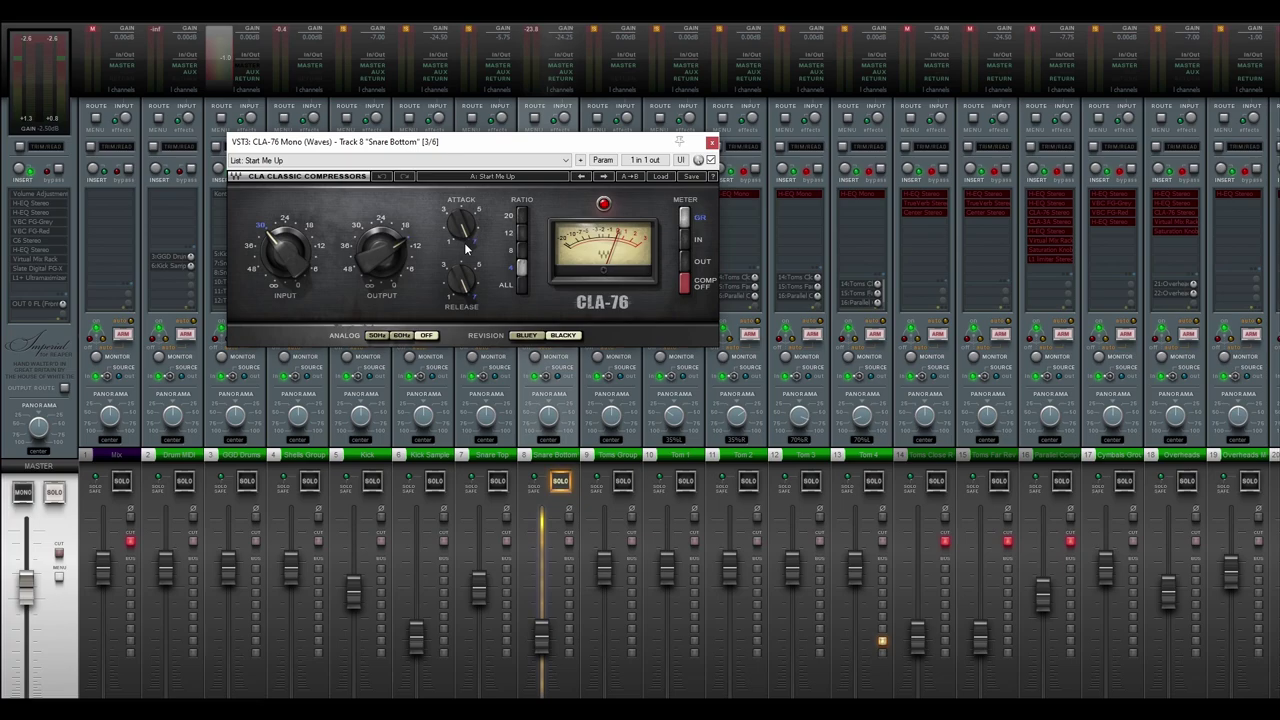
left_click(711, 143)
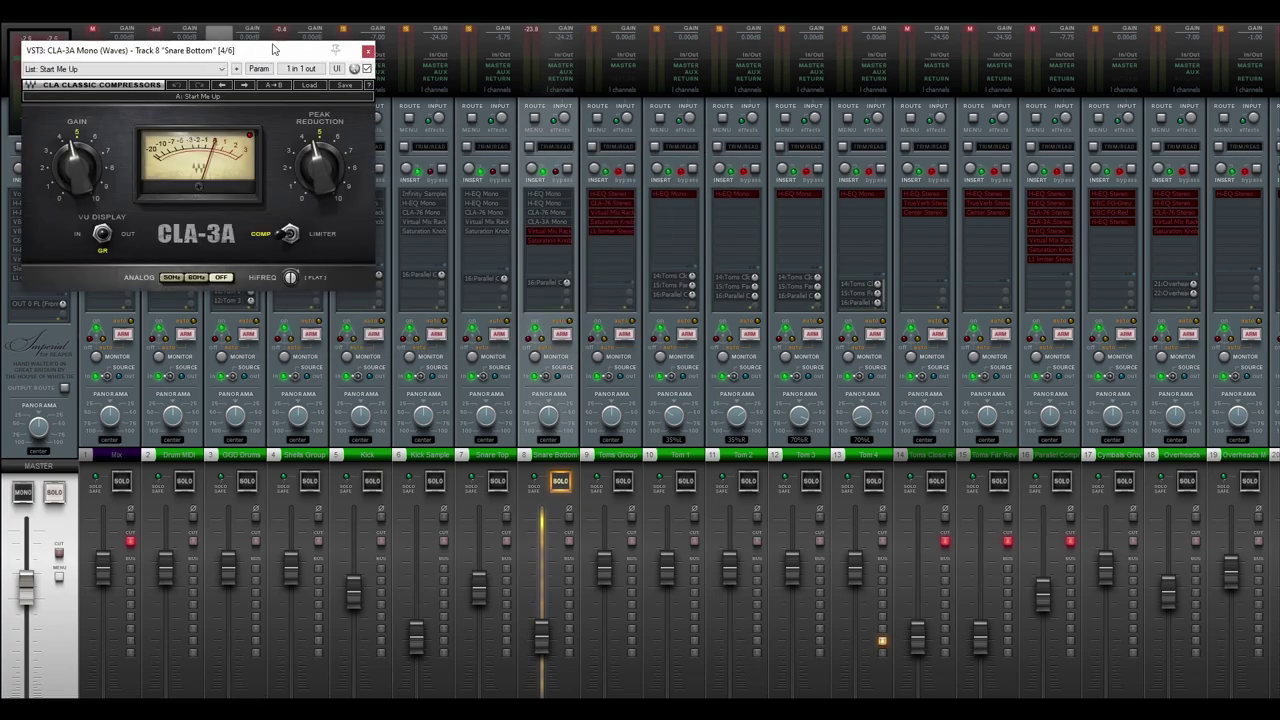
left_click_drag(274, 40, 452, 93)
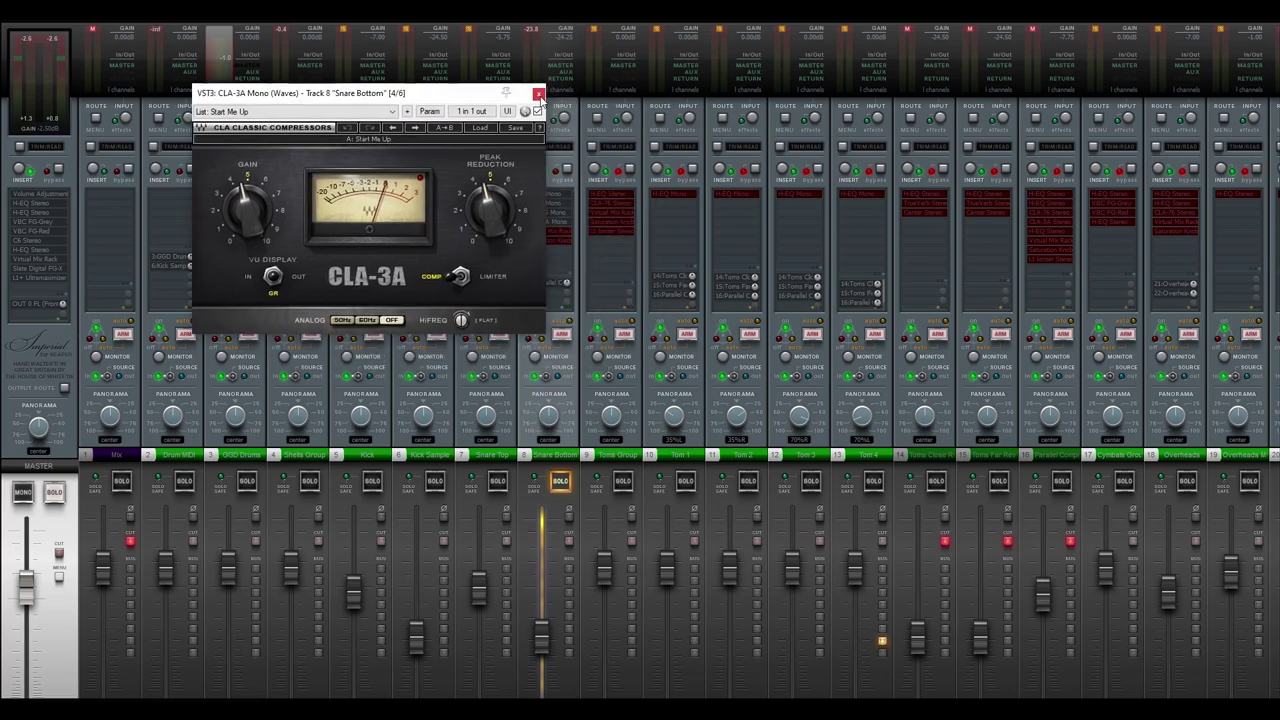
left_click(538, 95)
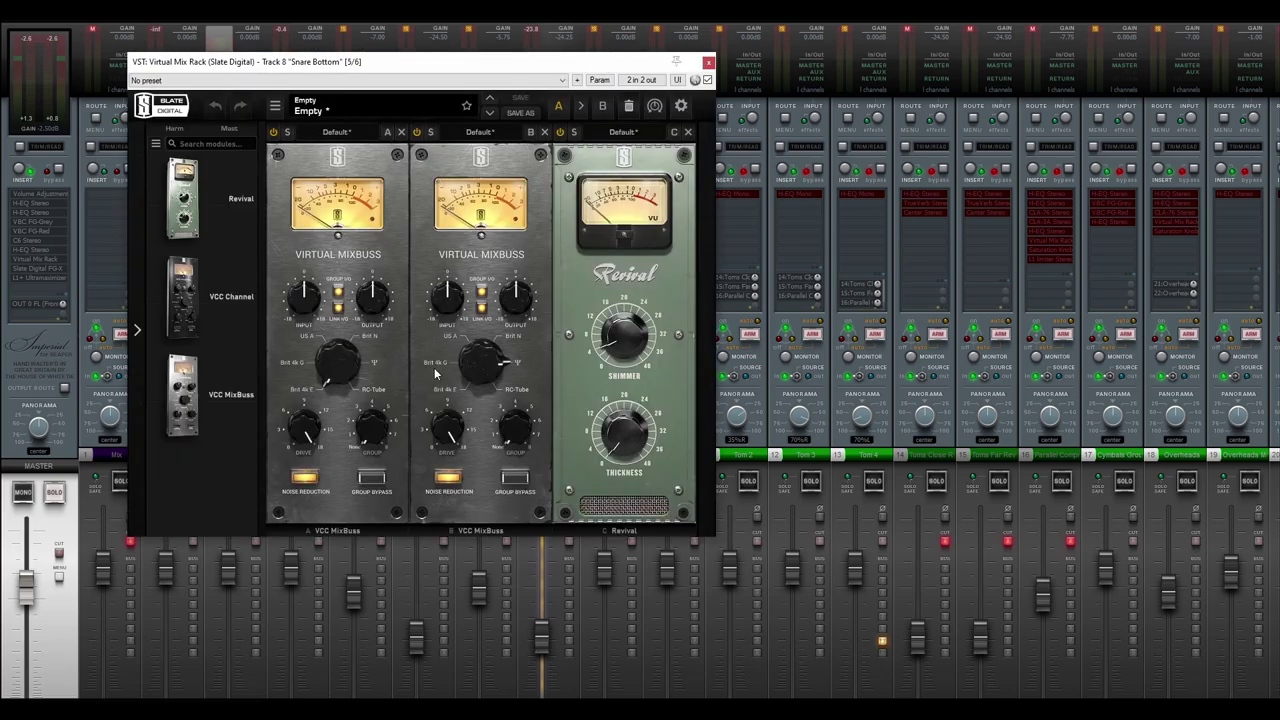
left_click(709, 62)
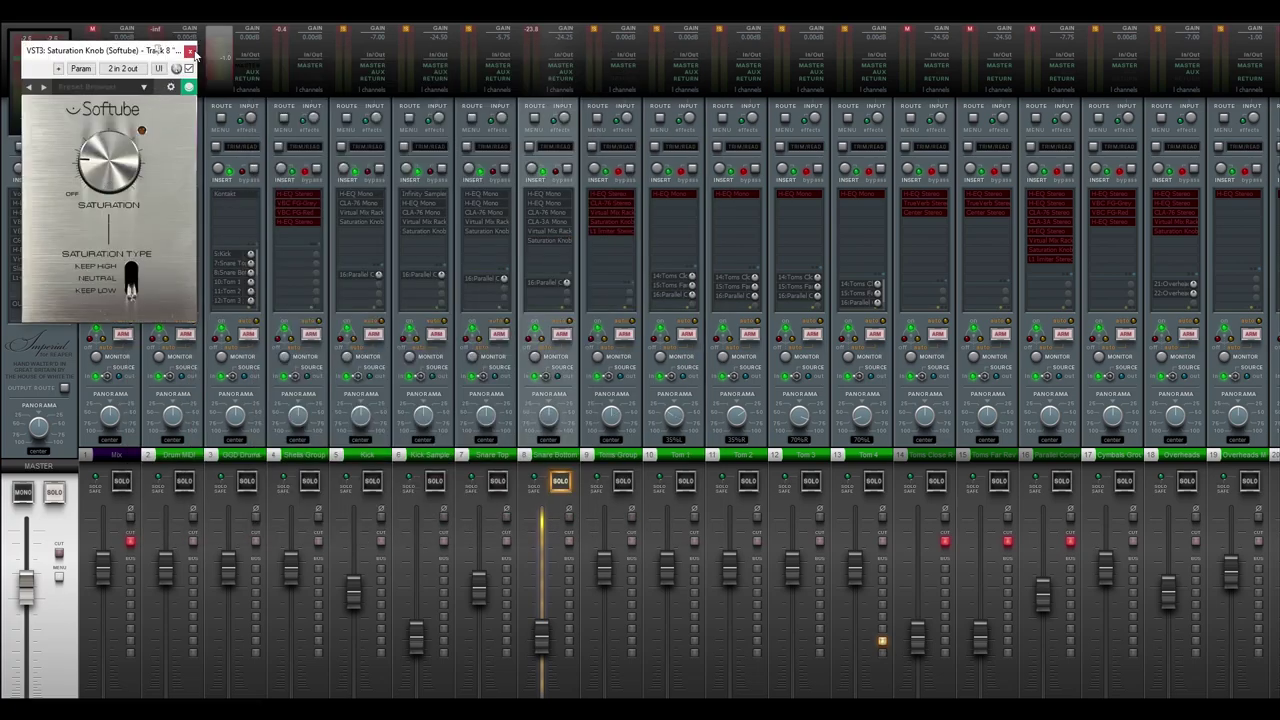
left_click(191, 51)
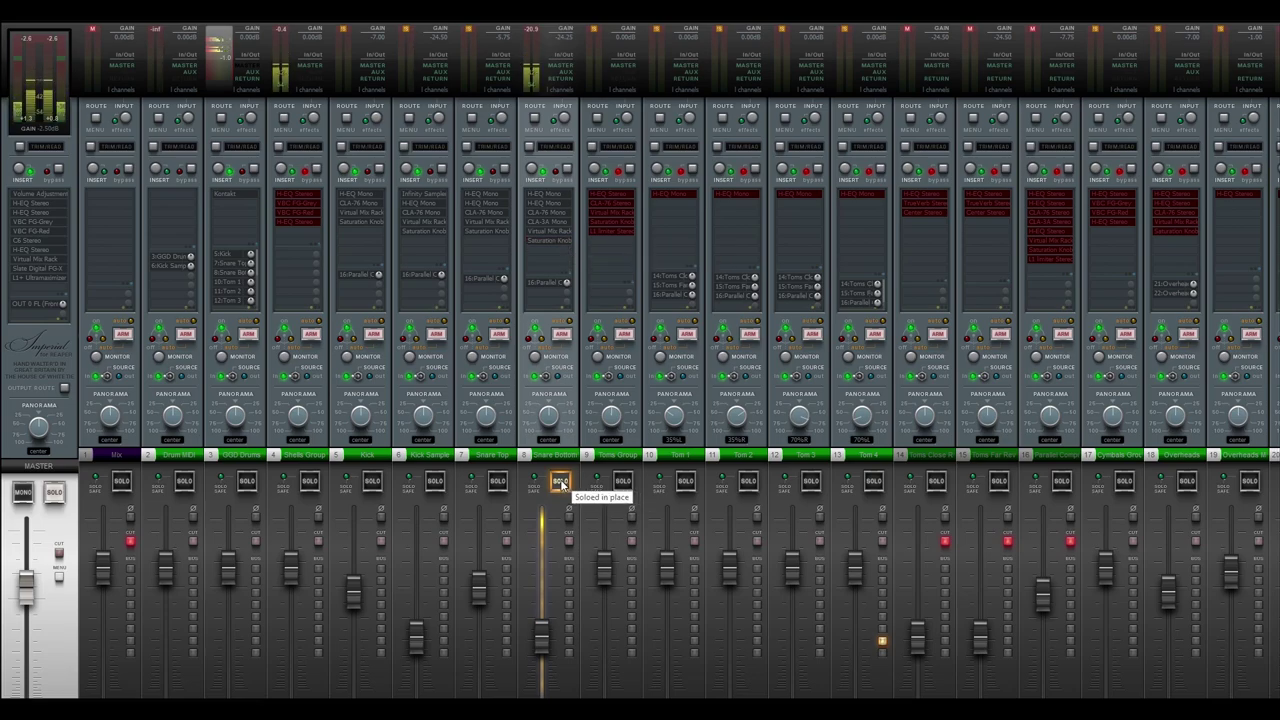
Solo the Room Close track, and enable and review its two H-EQ Stereo inserts.
scroll(560, 484, "right", 3)
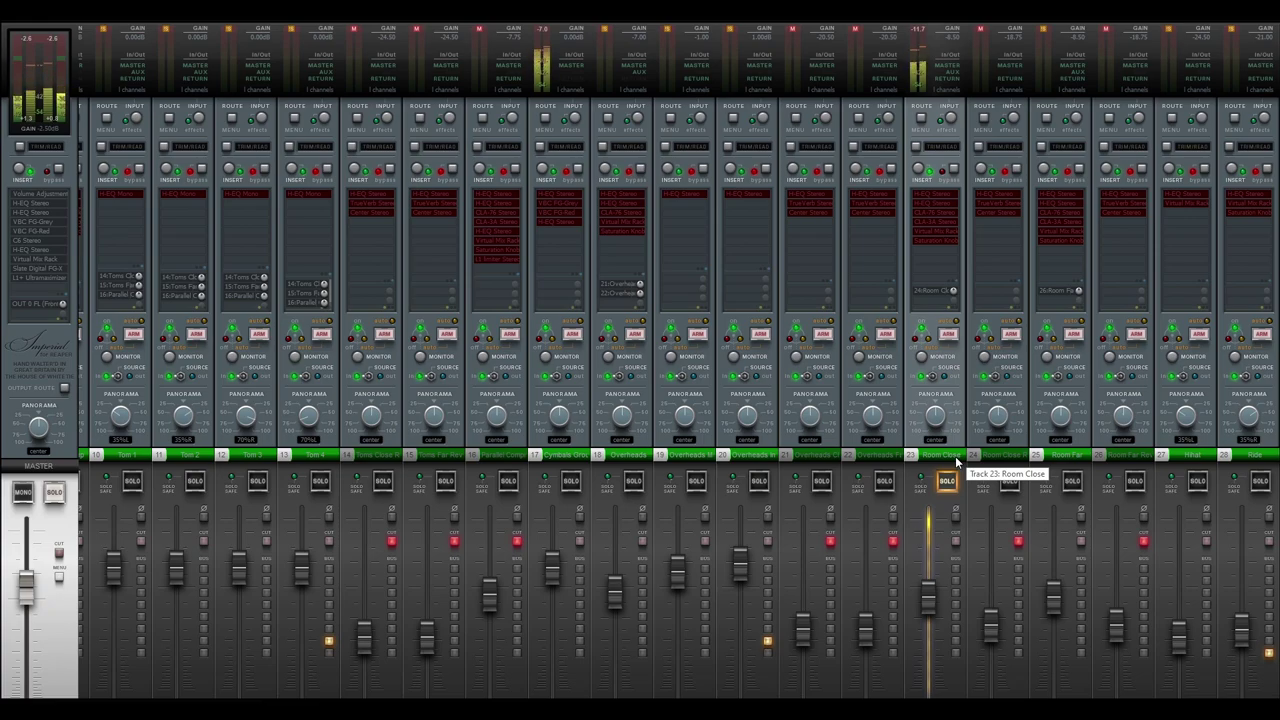
left_click(939, 192)
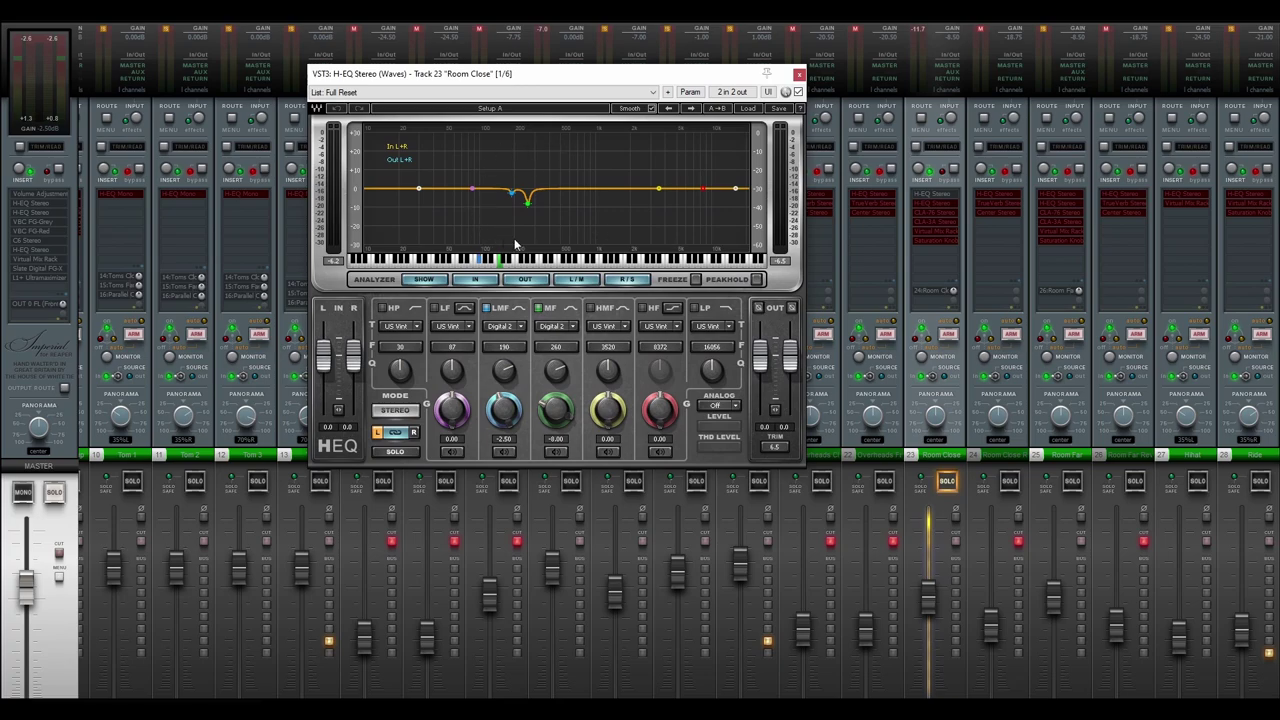
left_click(800, 76)
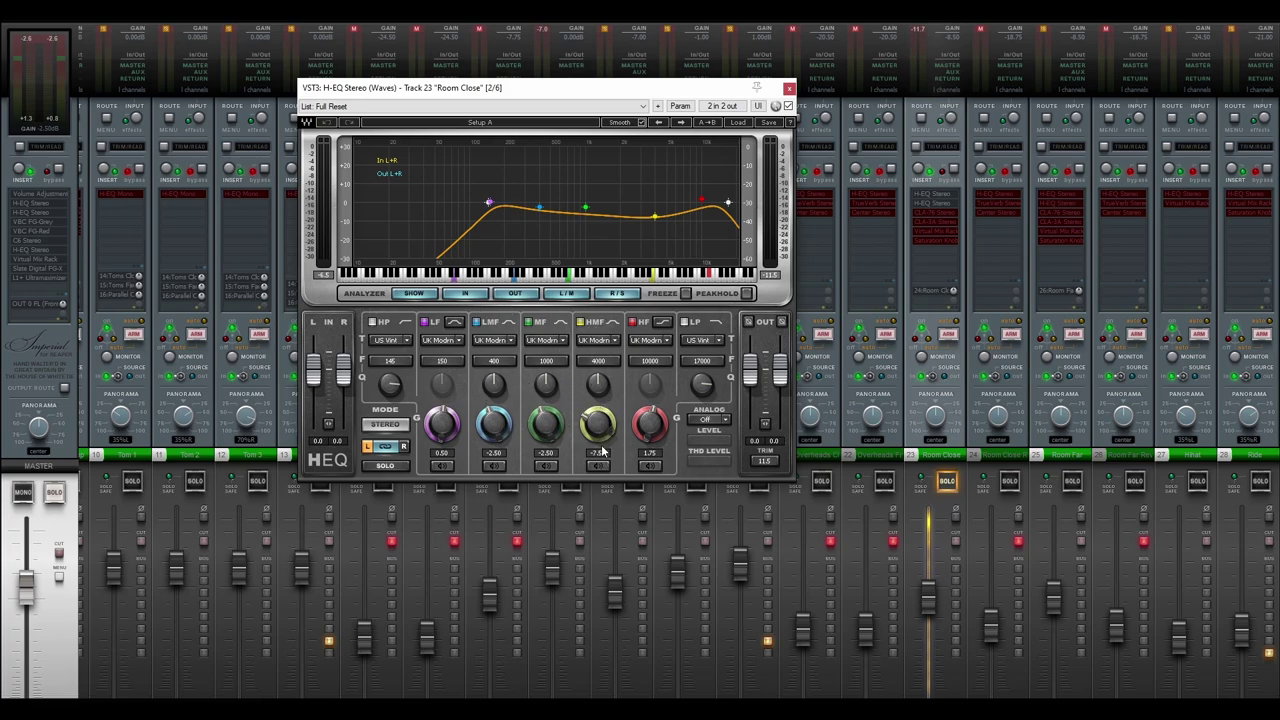
Enable and review the CLA-76 and CLA-3A compressors on the Room Close track, closing each plugin window when finished.
left_click(935, 212)
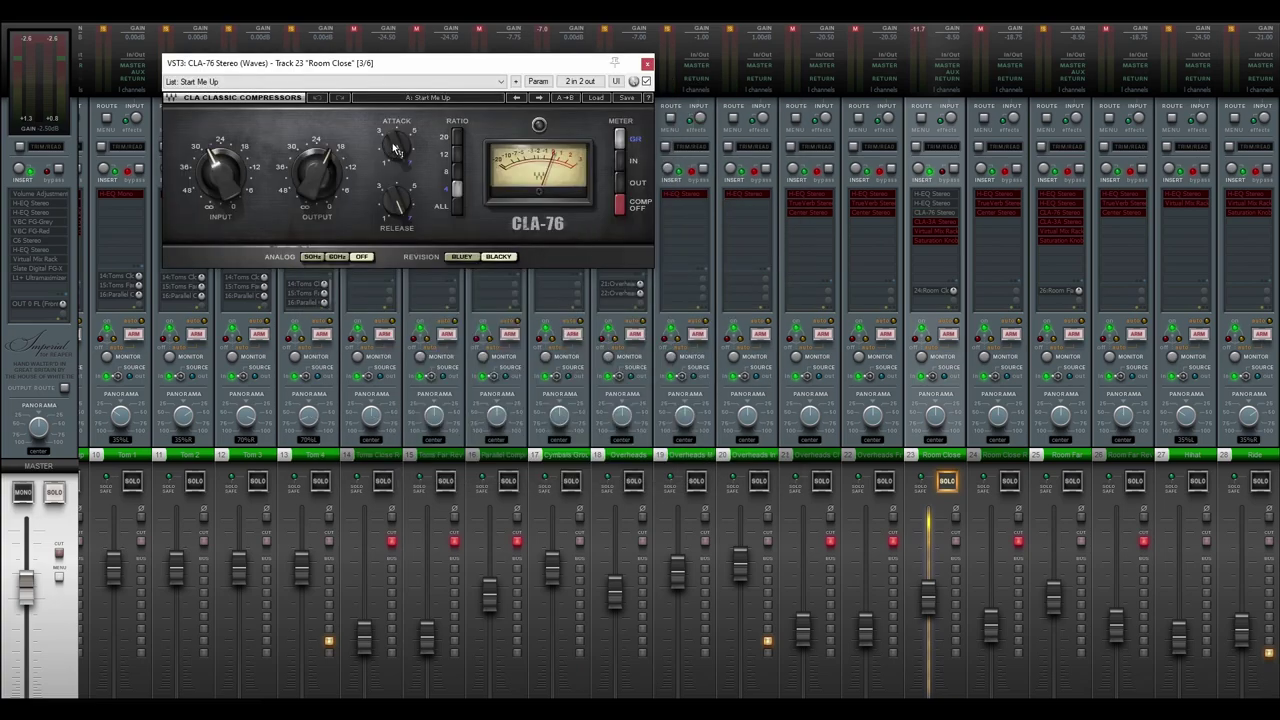
left_click(646, 65)
left_click(935, 221)
left_click_drag(587, 81, 682, 93)
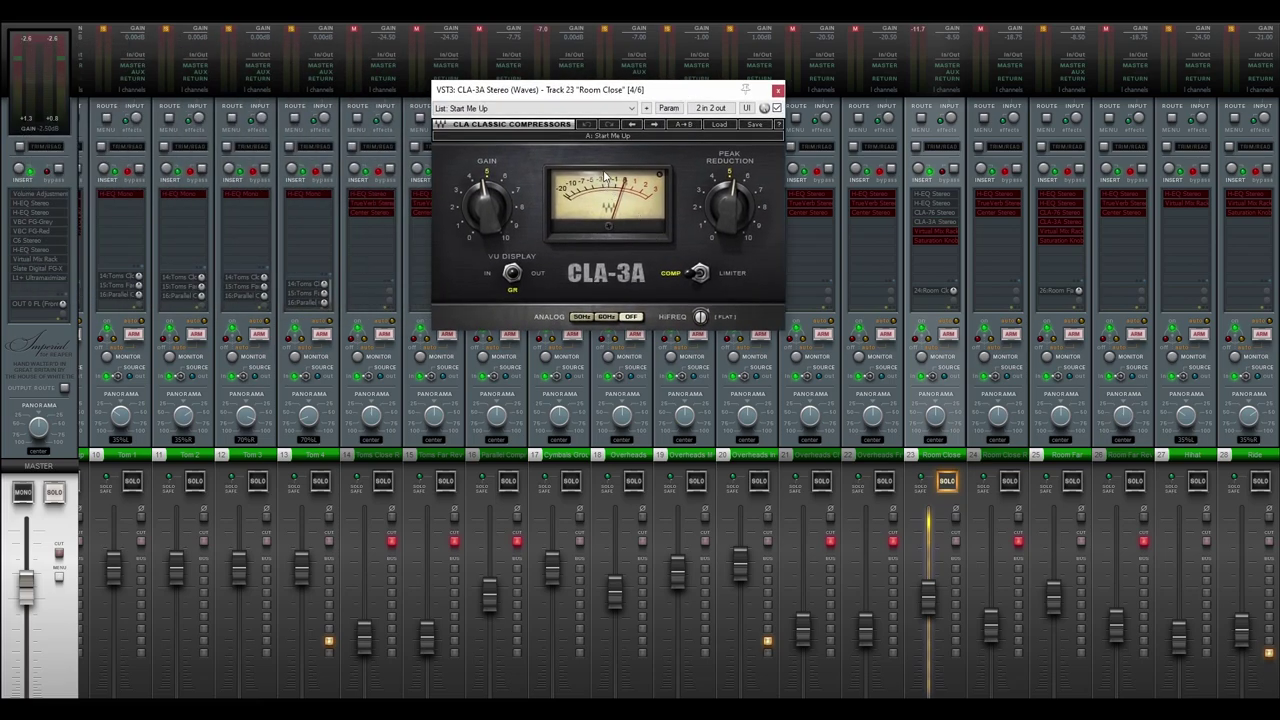
left_click(779, 92)
Enable and review Room Close's Virtual Mix Rack and Saturation Knob, and re-enable the bypassed Saturation Knob during playback.
left_click(935, 230)
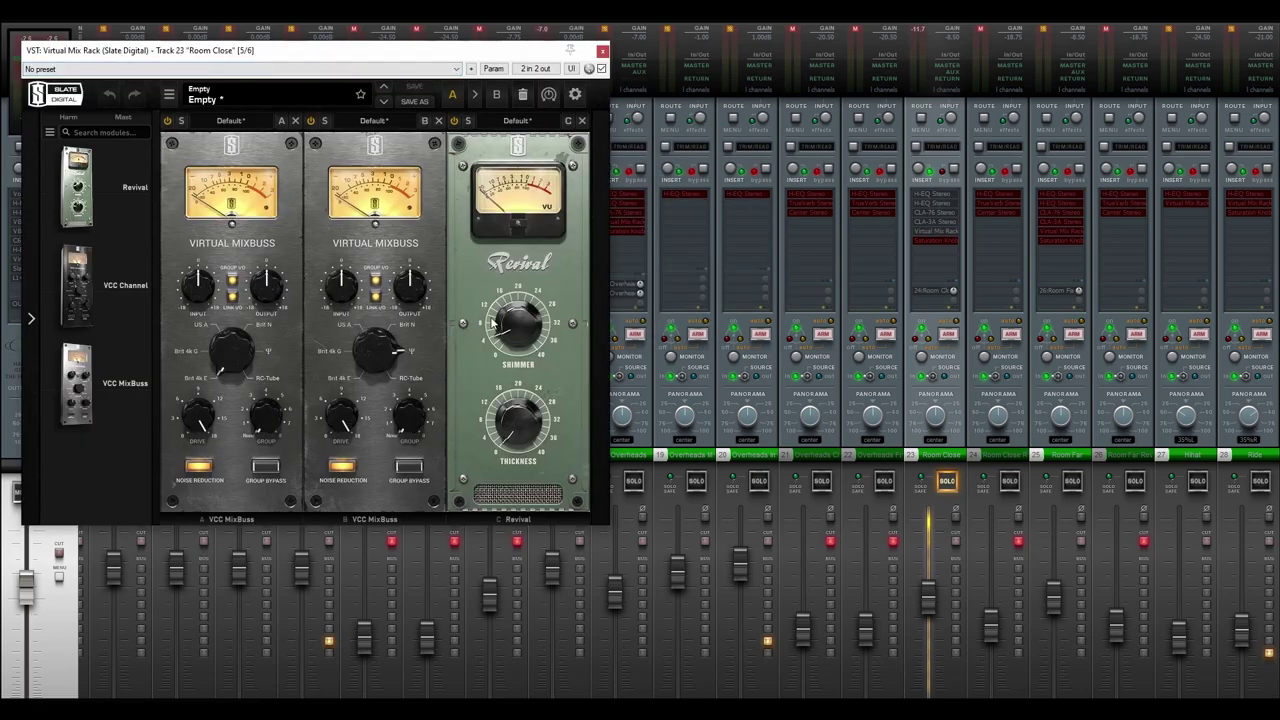
left_click(602, 50)
left_click(935, 241)
left_click_drag(134, 62, 355, 83)
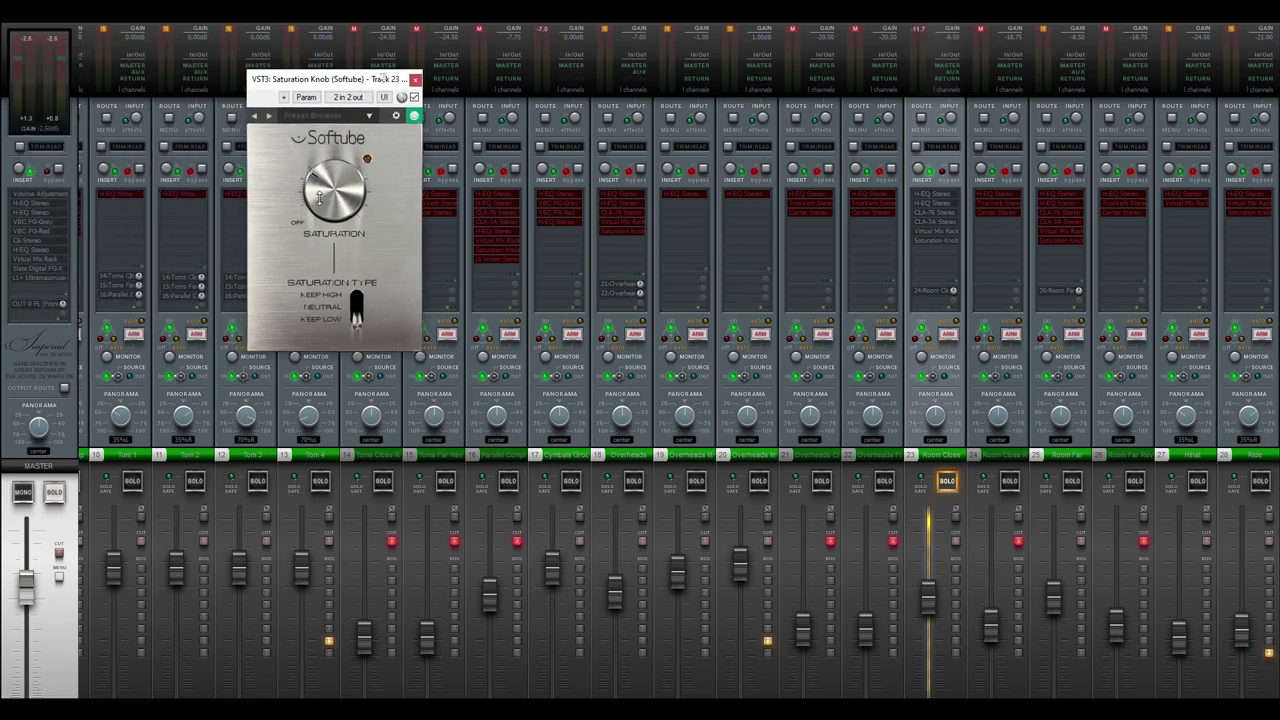
left_click(415, 79)
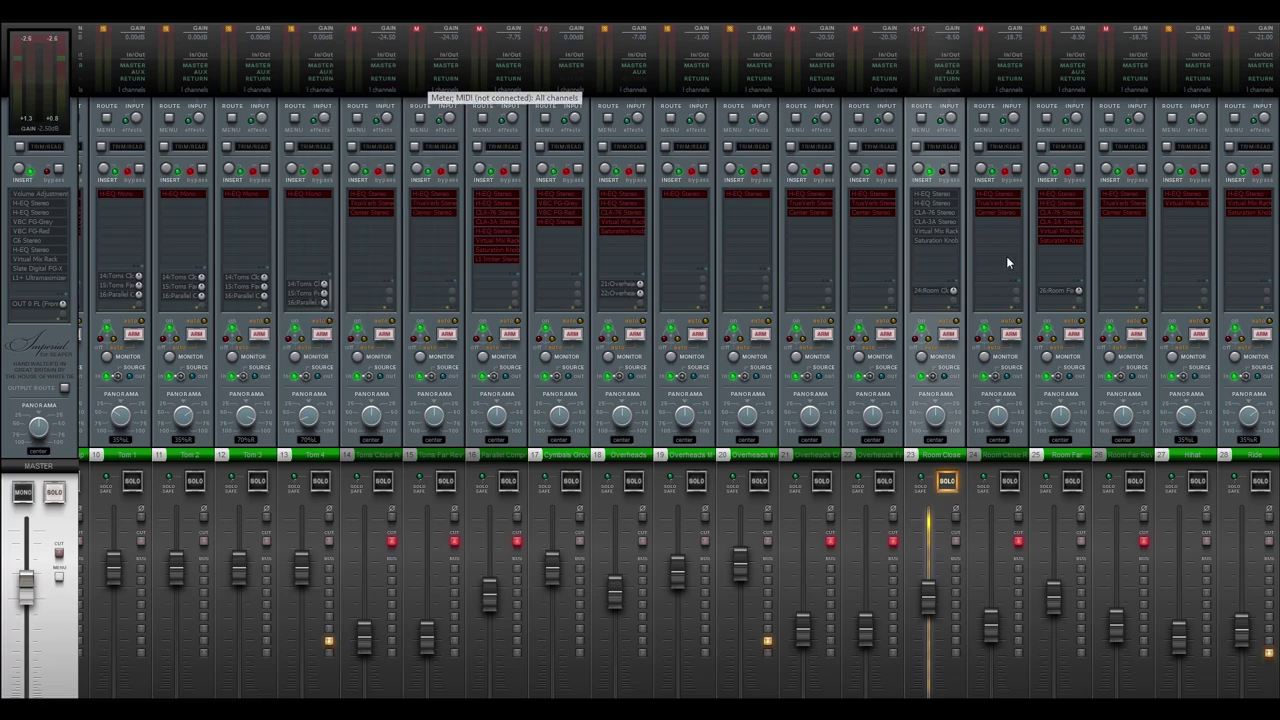
left_click(944, 236)
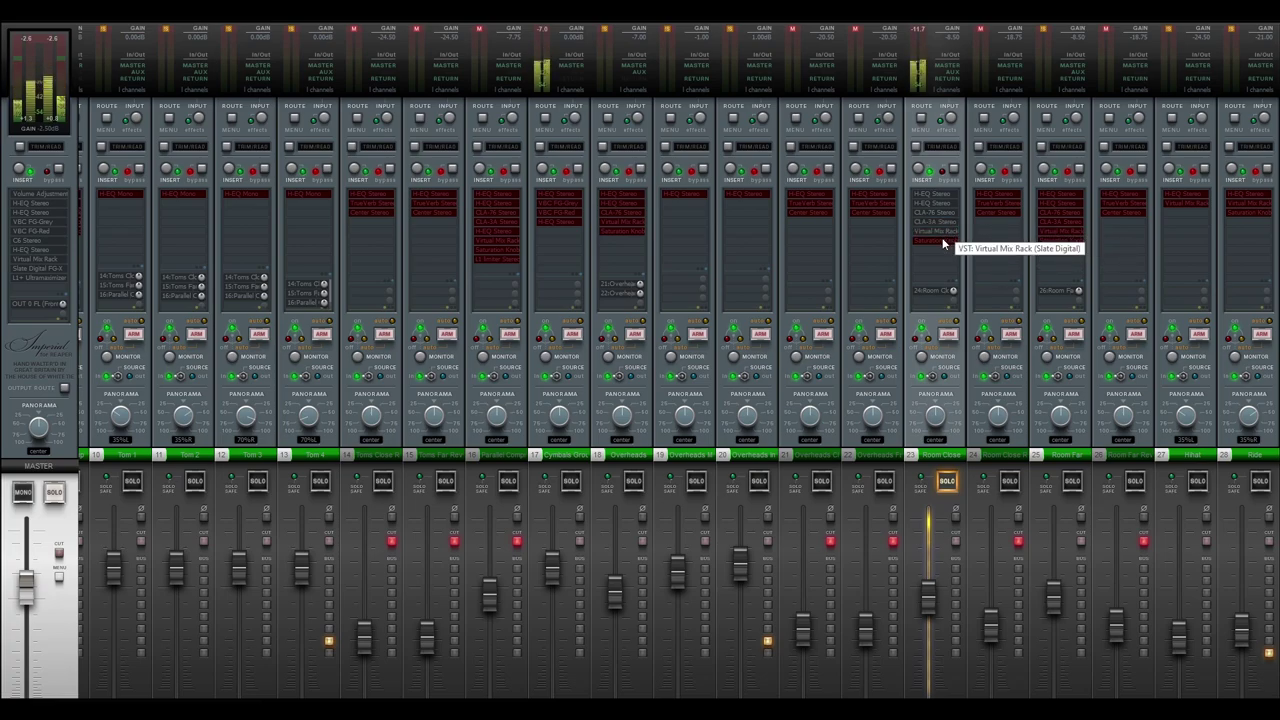
left_click(942, 242)
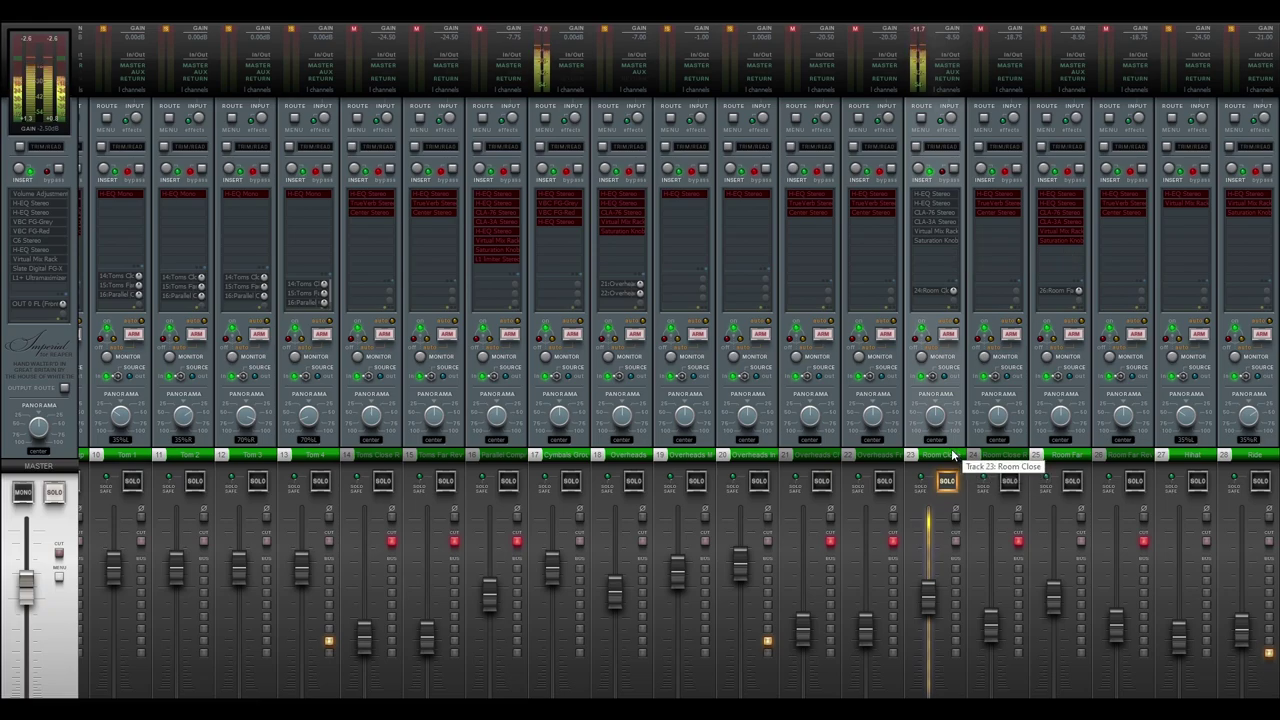
Audition Room Far, unmute the Room Close Reverb and Room Far Reverb tracks, and leave only Room Close Reverb soloed.
left_click(1062, 455)
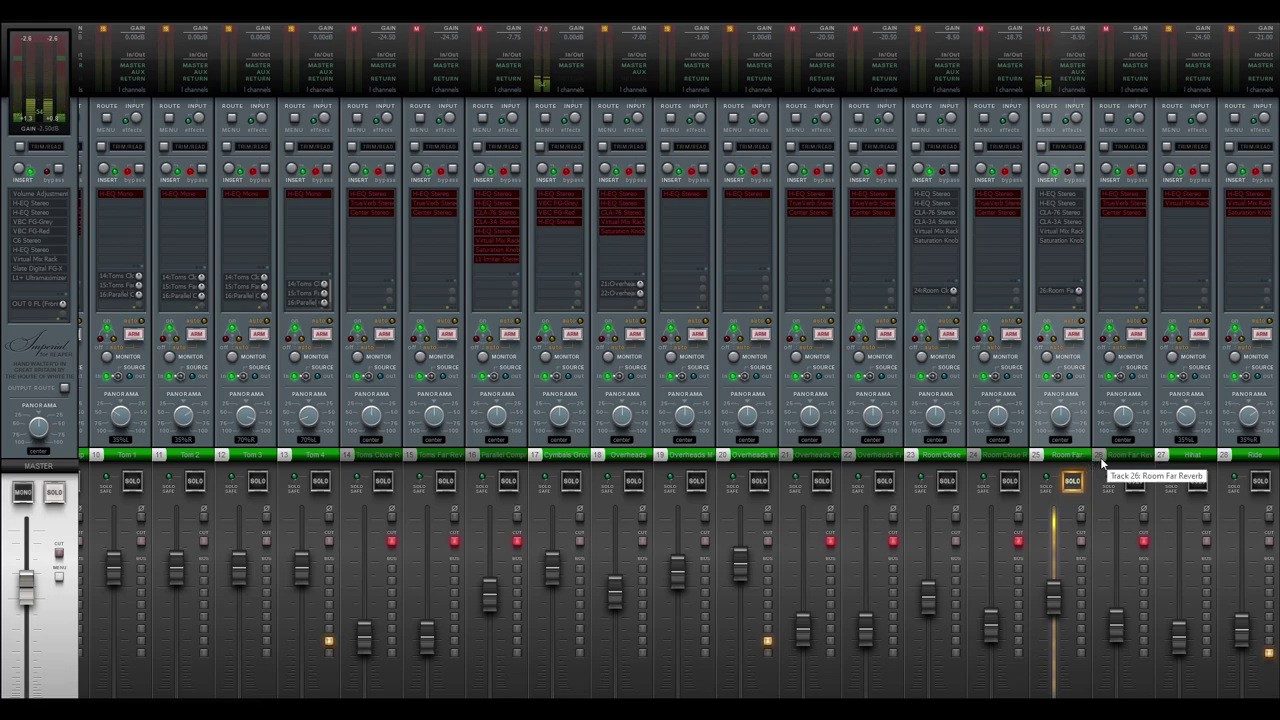
left_click(1136, 455, "shift")
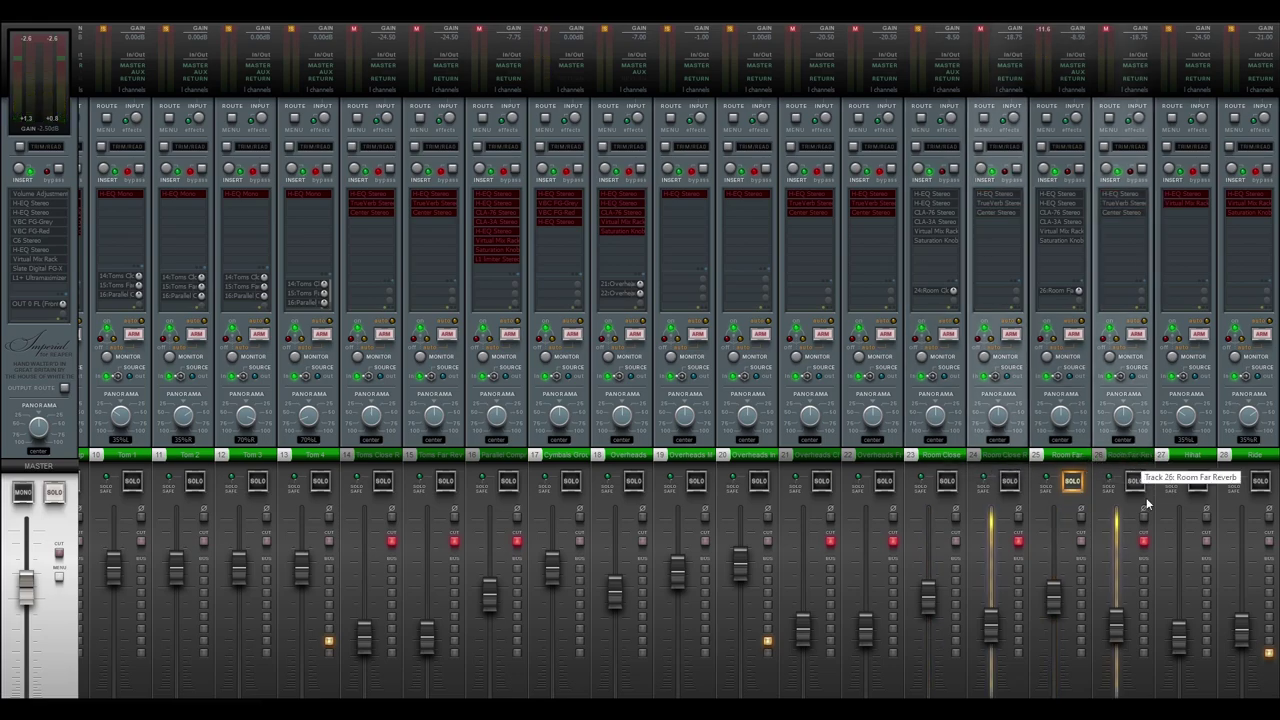
left_click(1010, 481)
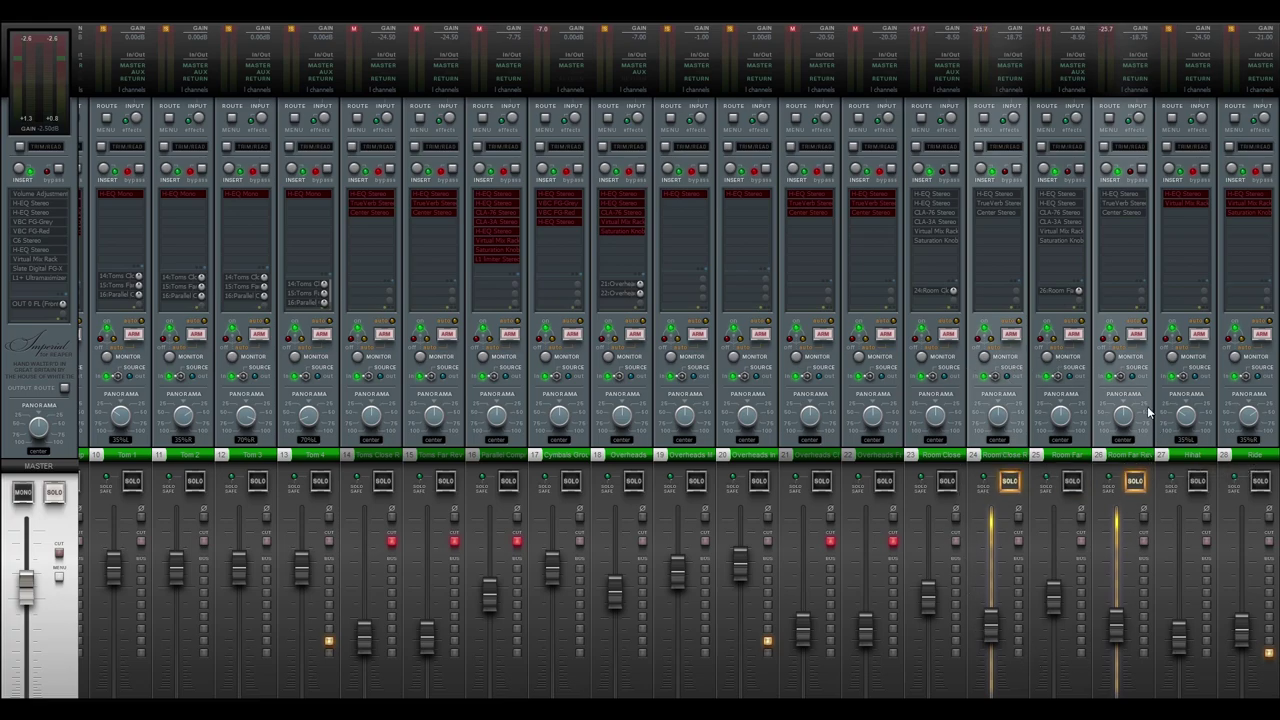
left_click(1135, 481)
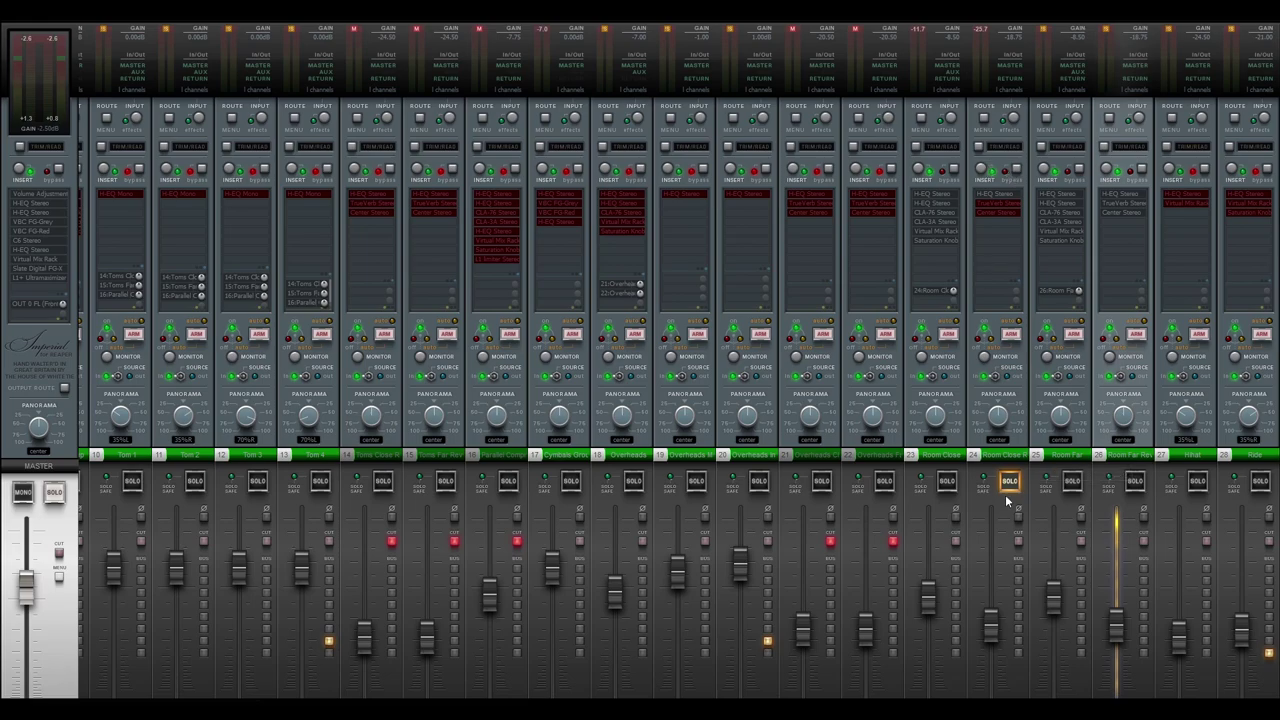
Enable and review the H-EQ, TrueVerb and Center inserts on the Room Close Reverb track.
left_click(1001, 193)
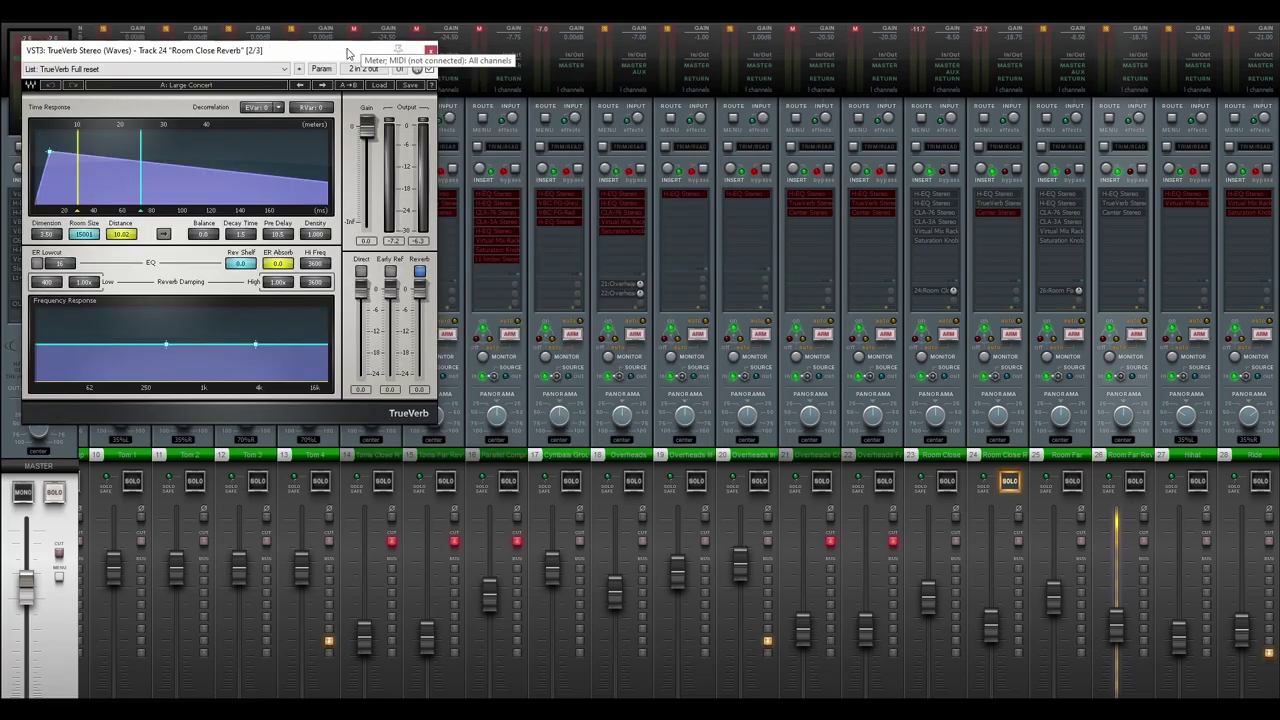
left_click_drag(214, 42, 440, 52)
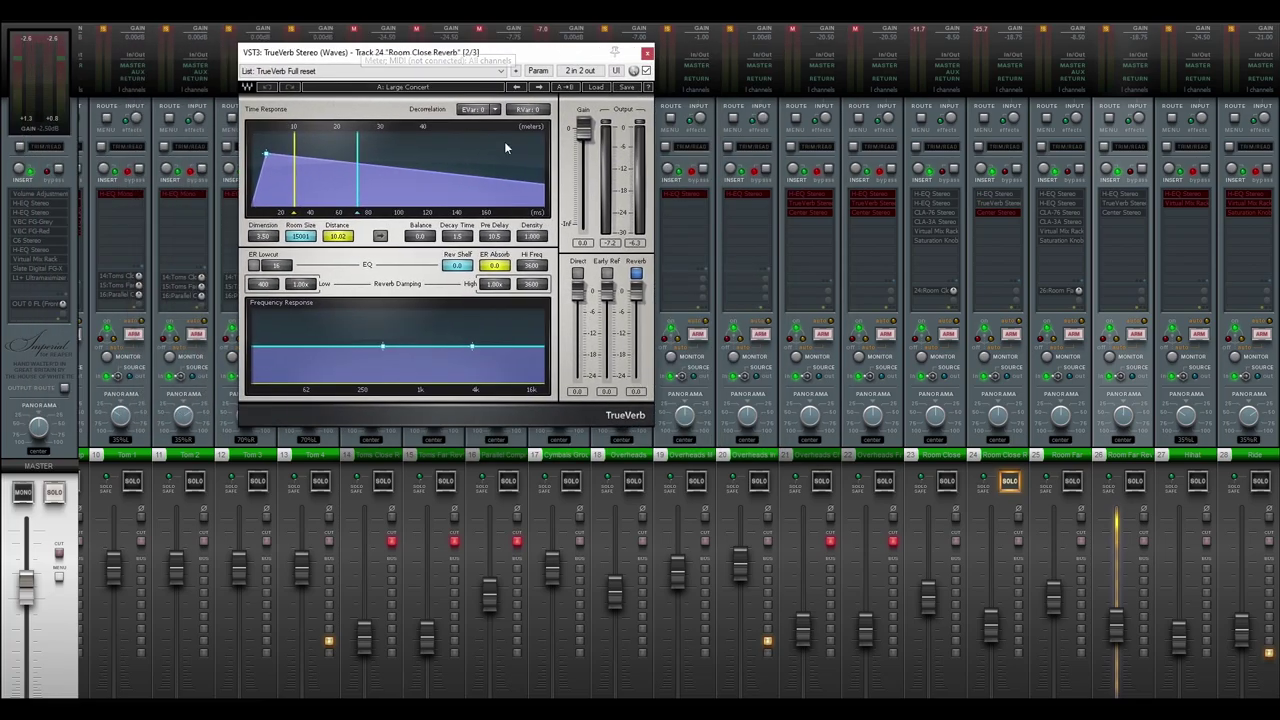
left_click(646, 57)
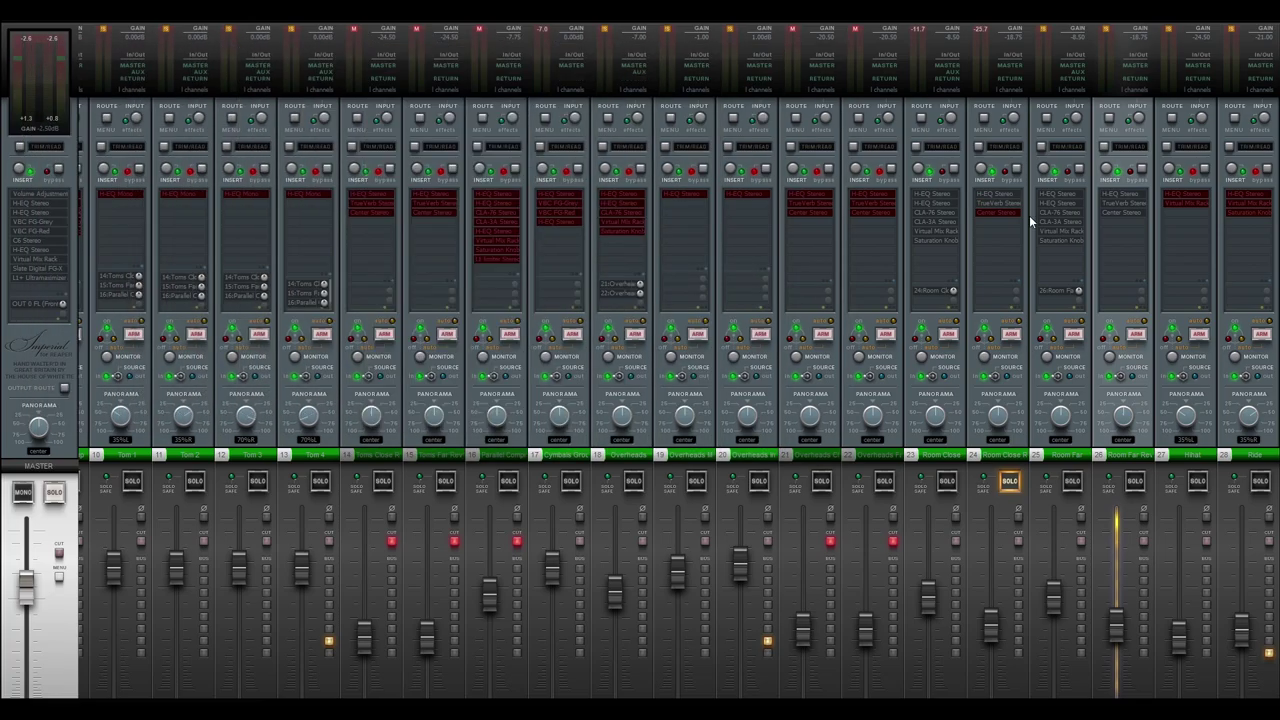
left_click(1000, 212)
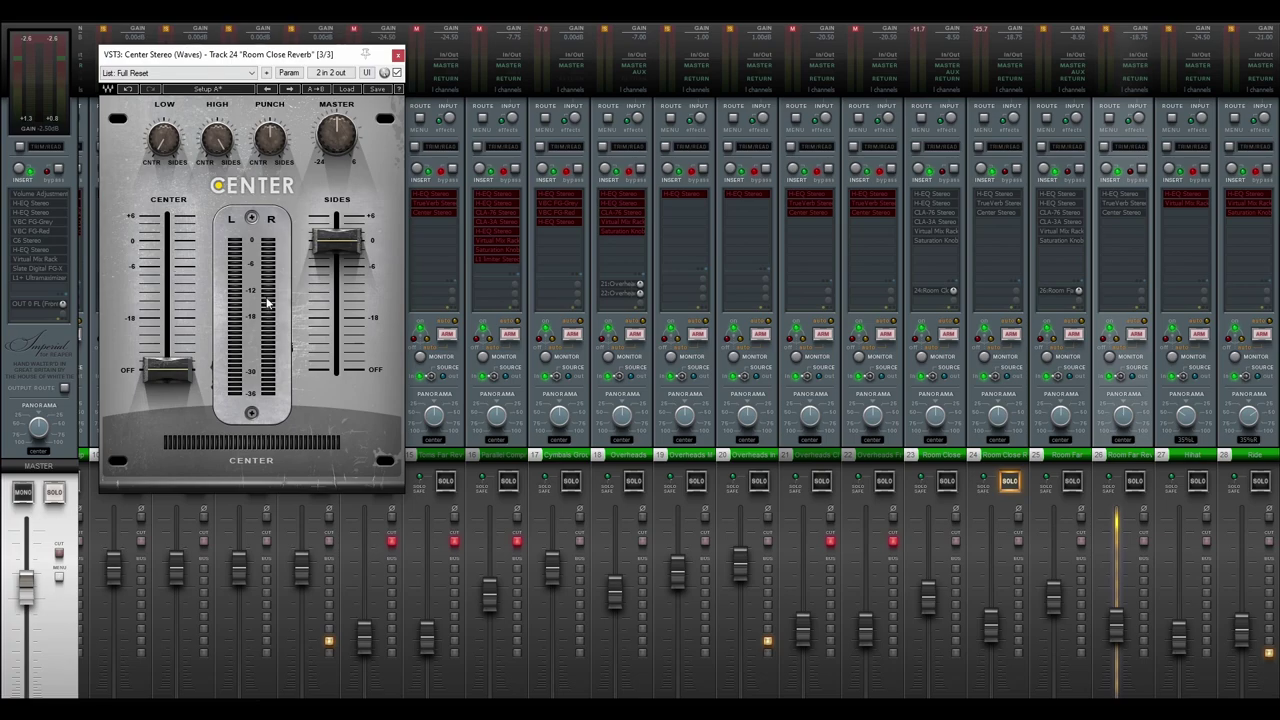
left_click(398, 54)
Solo the Room Far track and compare its sound with the Room Far Reverb track muted and unmuted during playback.
left_click(1072, 481)
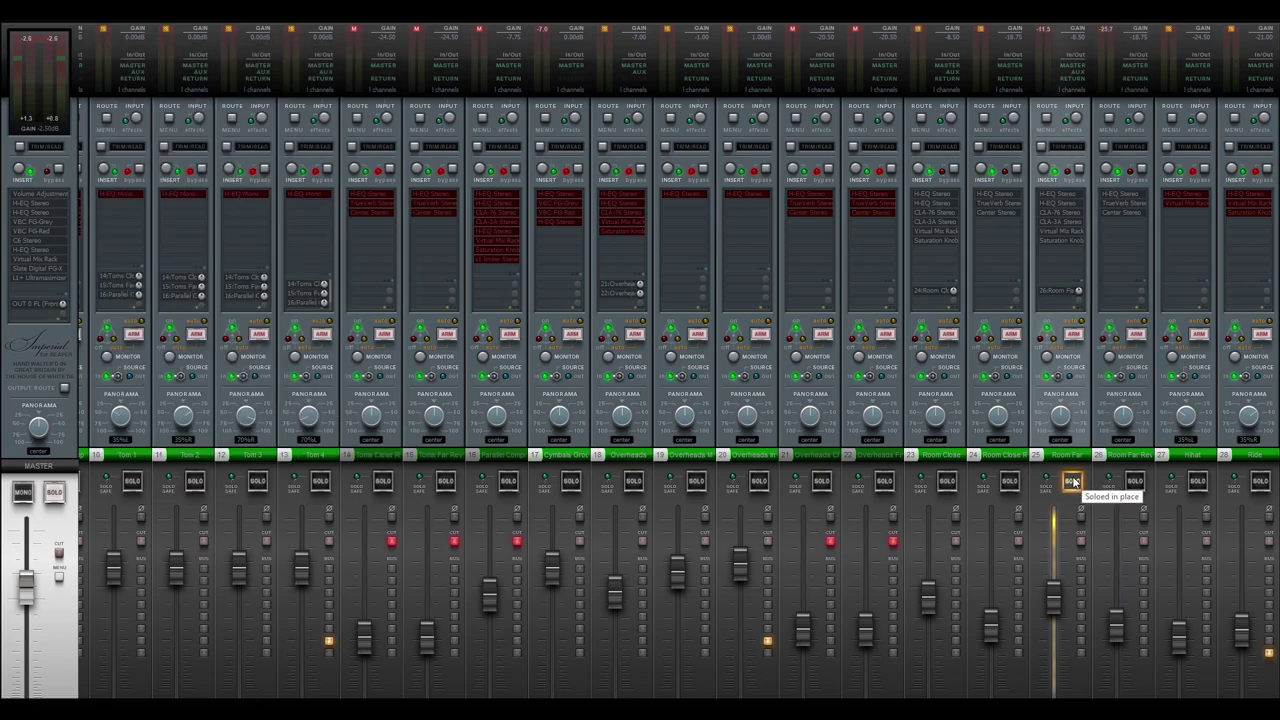
left_click(1144, 543)
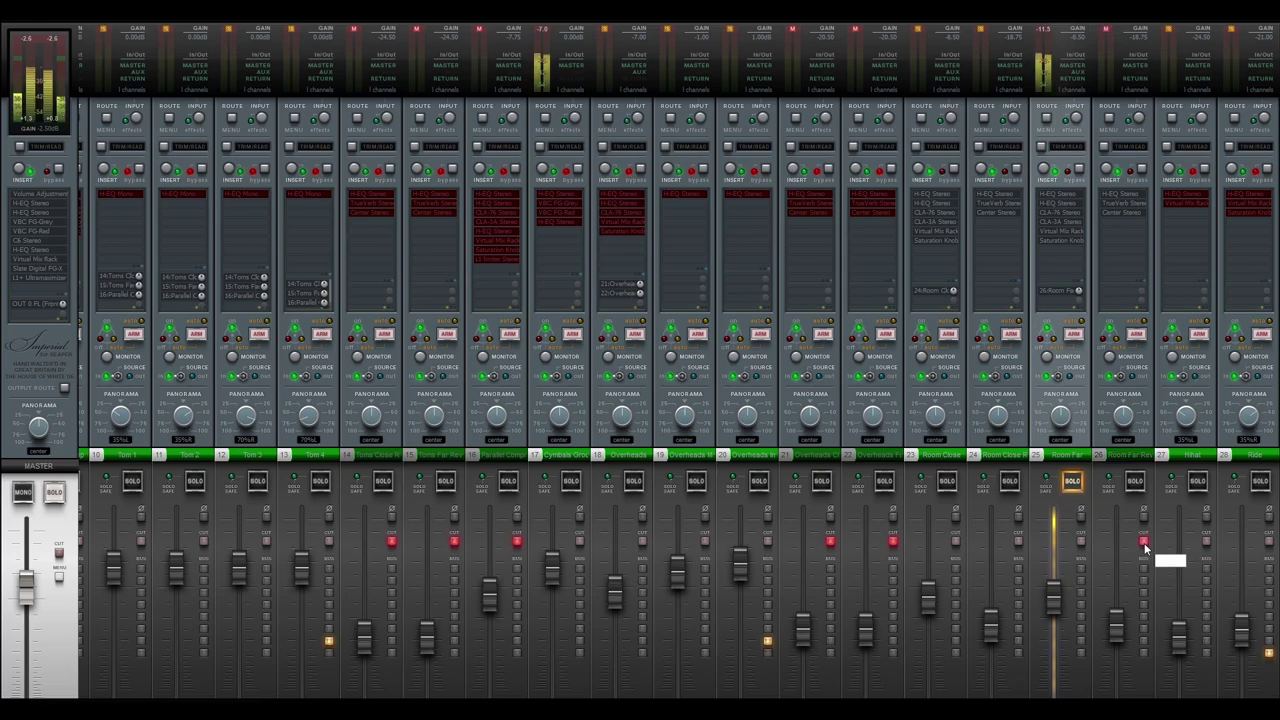
left_click(1144, 543)
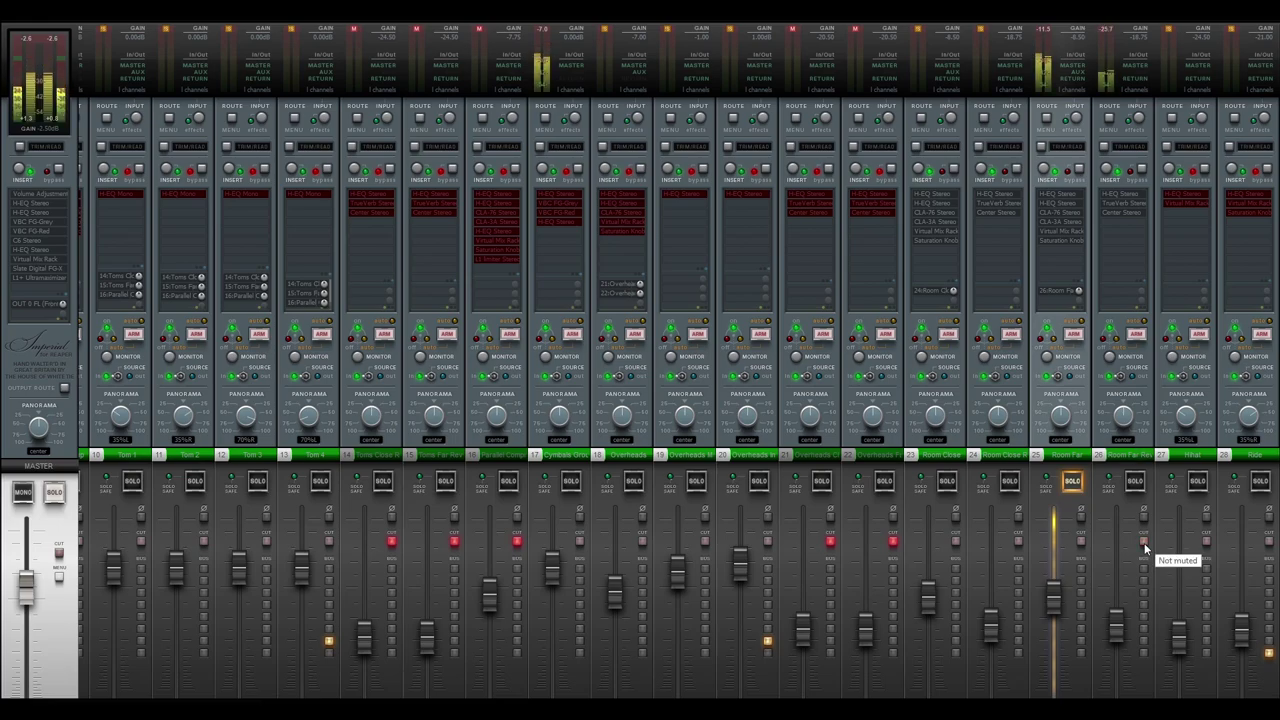
left_click(1144, 543)
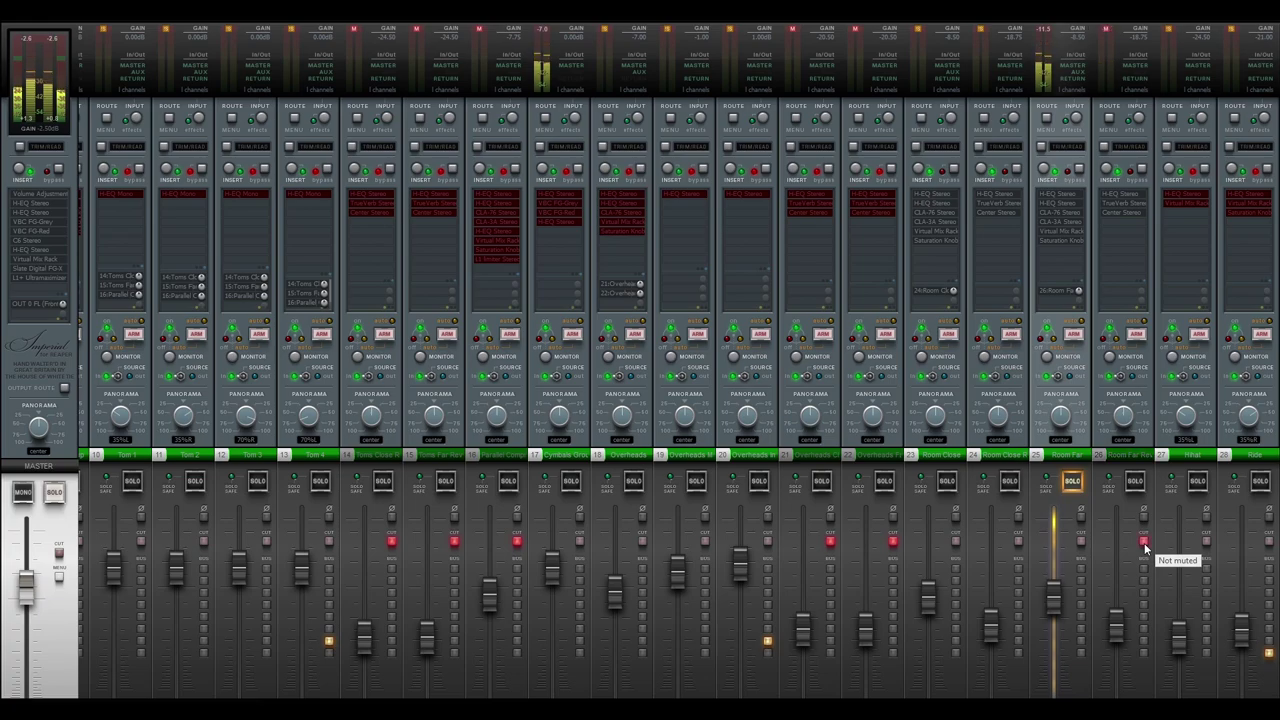
left_click(1144, 543)
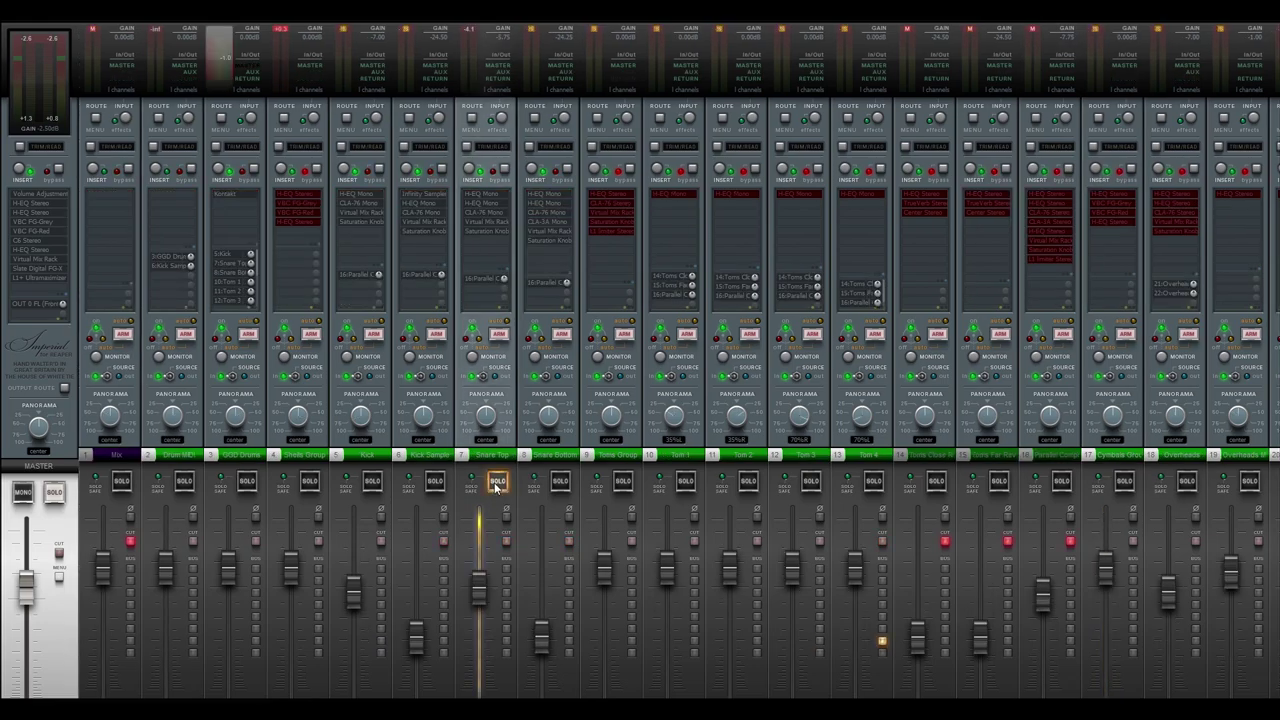
Solo Snare Top, Snare Bottom, Room Close and Room Far together and play them back.
left_click(562, 487)
scroll(570, 490, "right", 3)
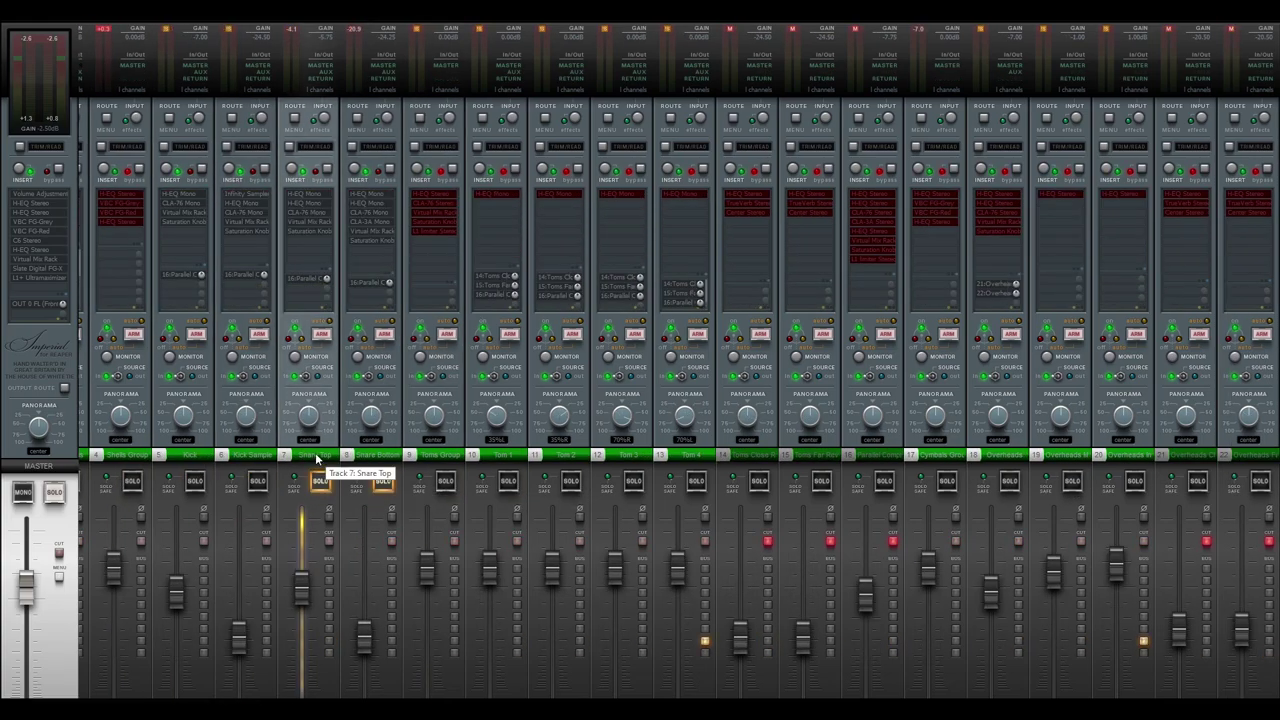
scroll(391, 457, "right", 6)
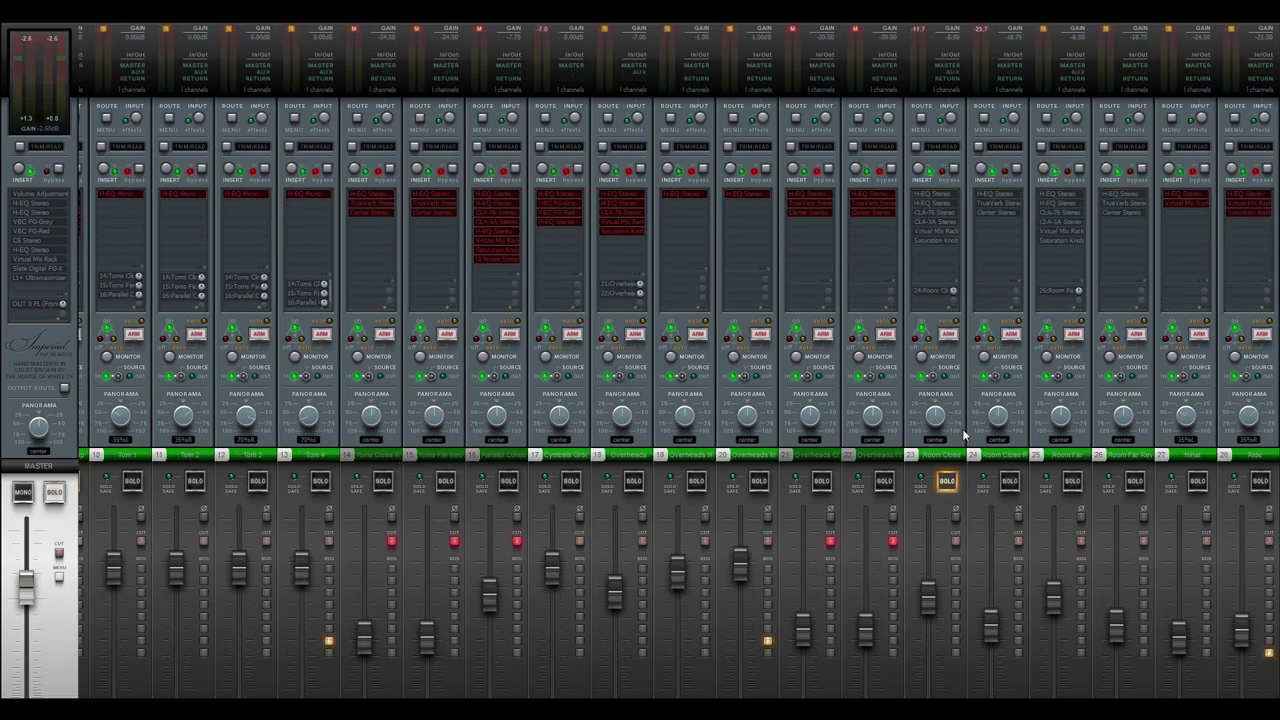
left_click(1072, 481)
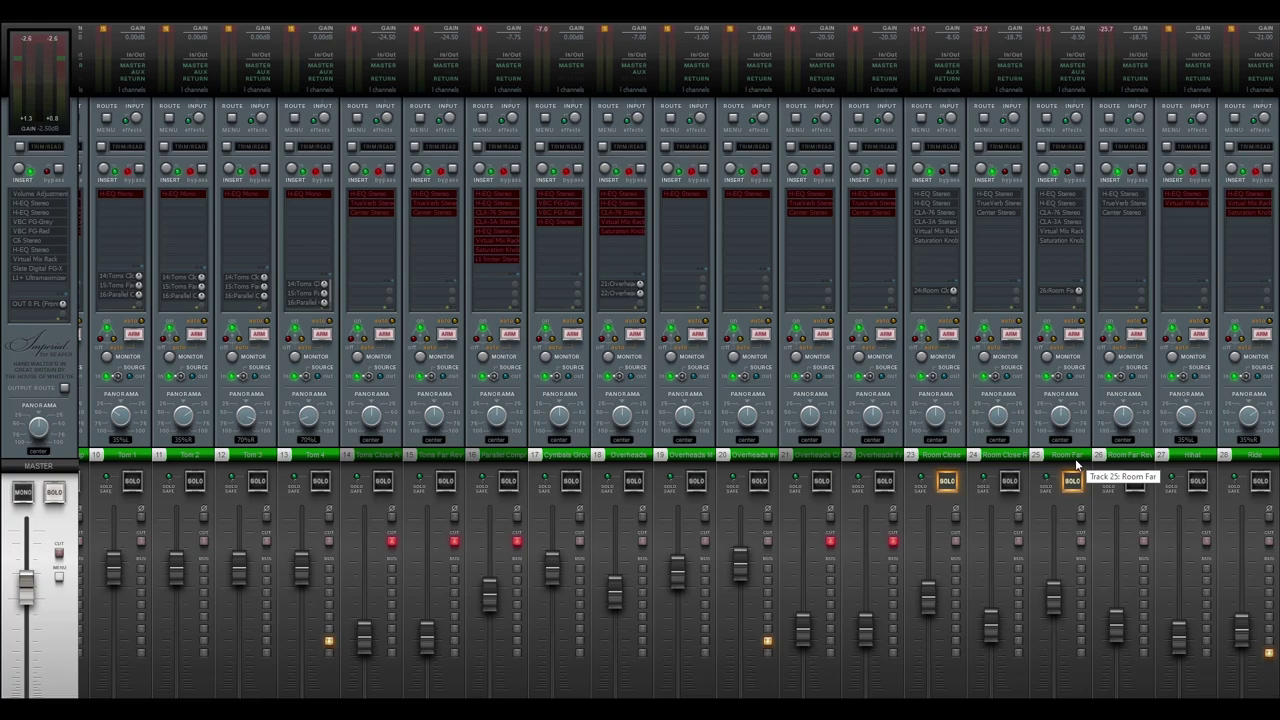
key("space")
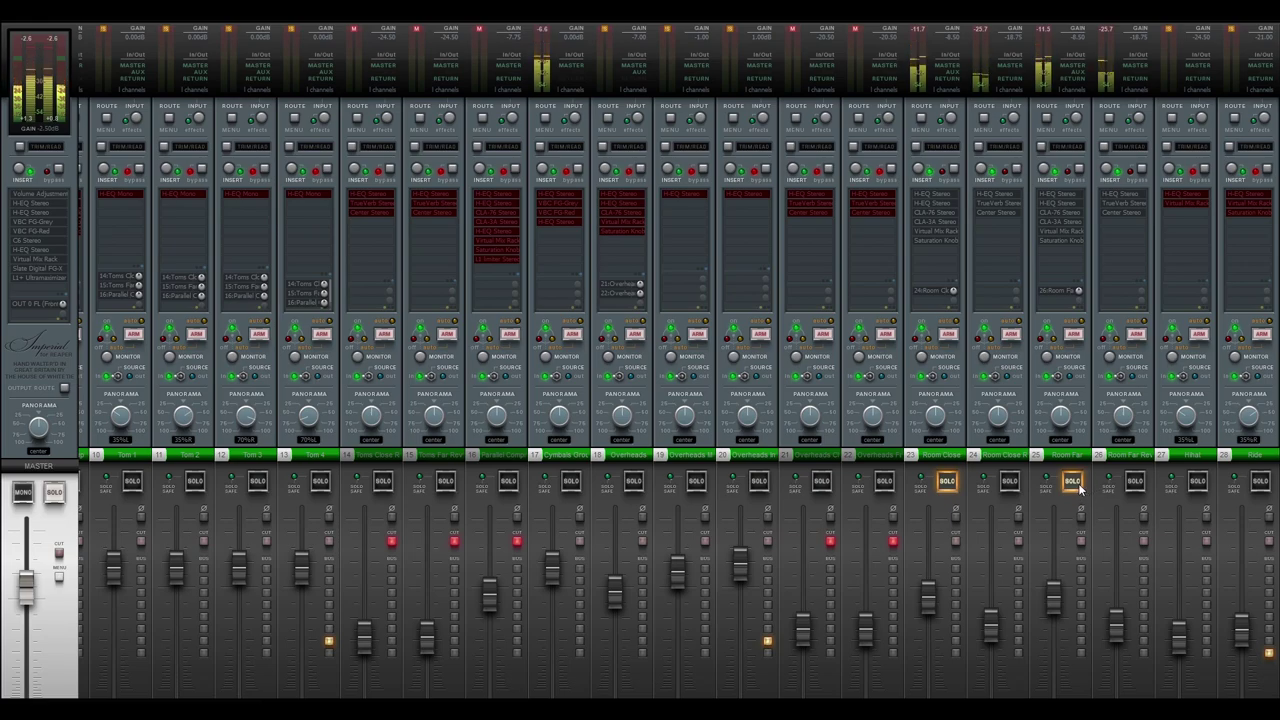
Solo Tom 1 through Tom 4 in place of the snare and room tracks, with their H-EQ Mono inserts enabled.
scroll(785, 462, "left", 8)
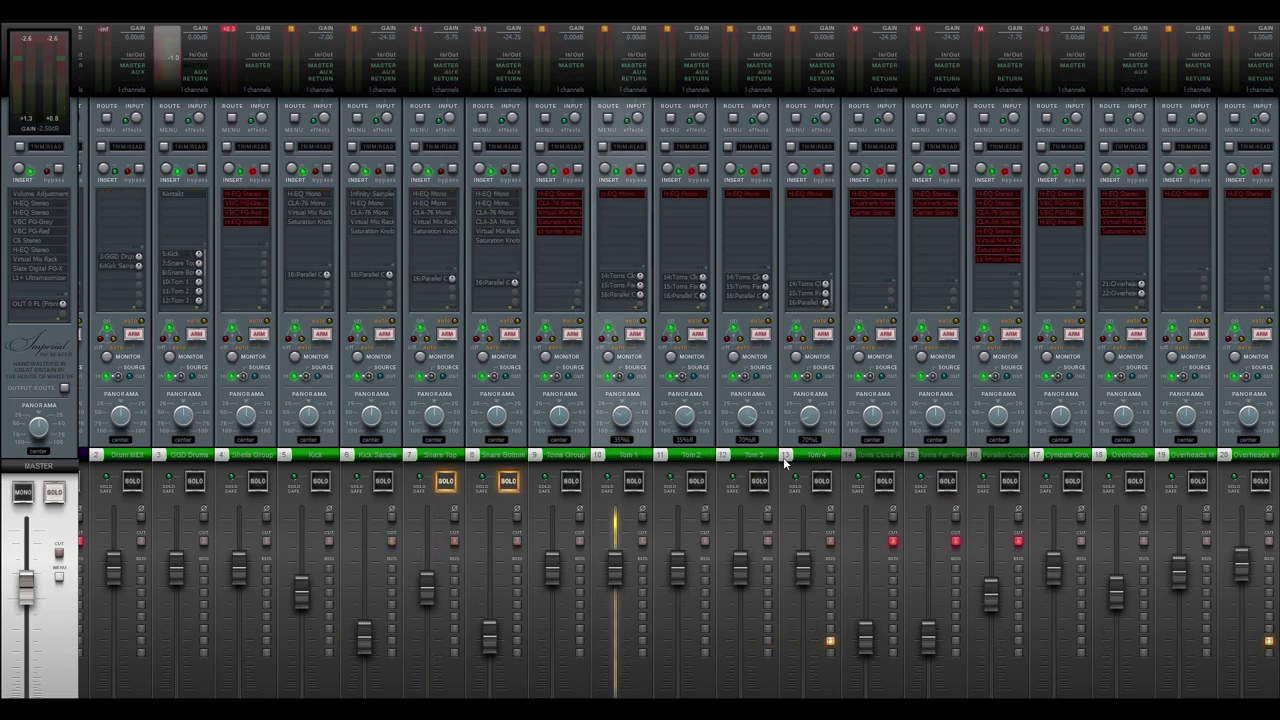
left_click(821, 481)
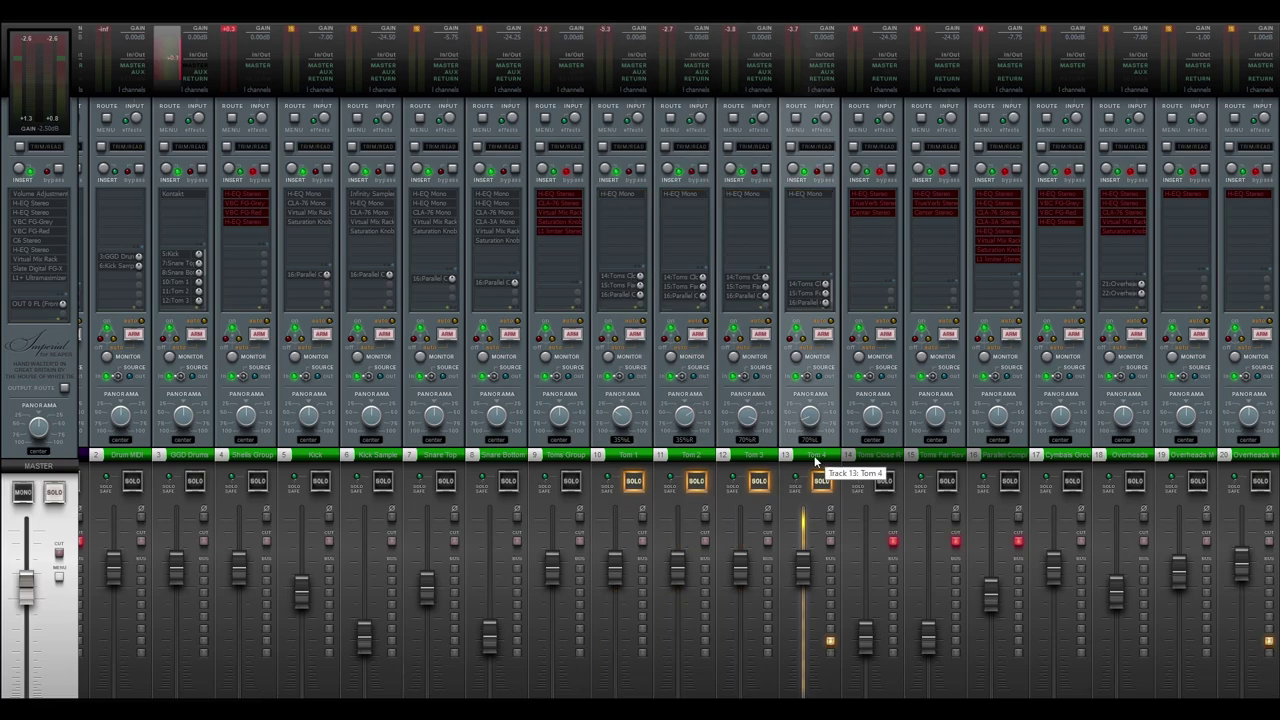
Review the H-EQ Mono settings on Tom 4 and Tom 3.
left_click(810, 193)
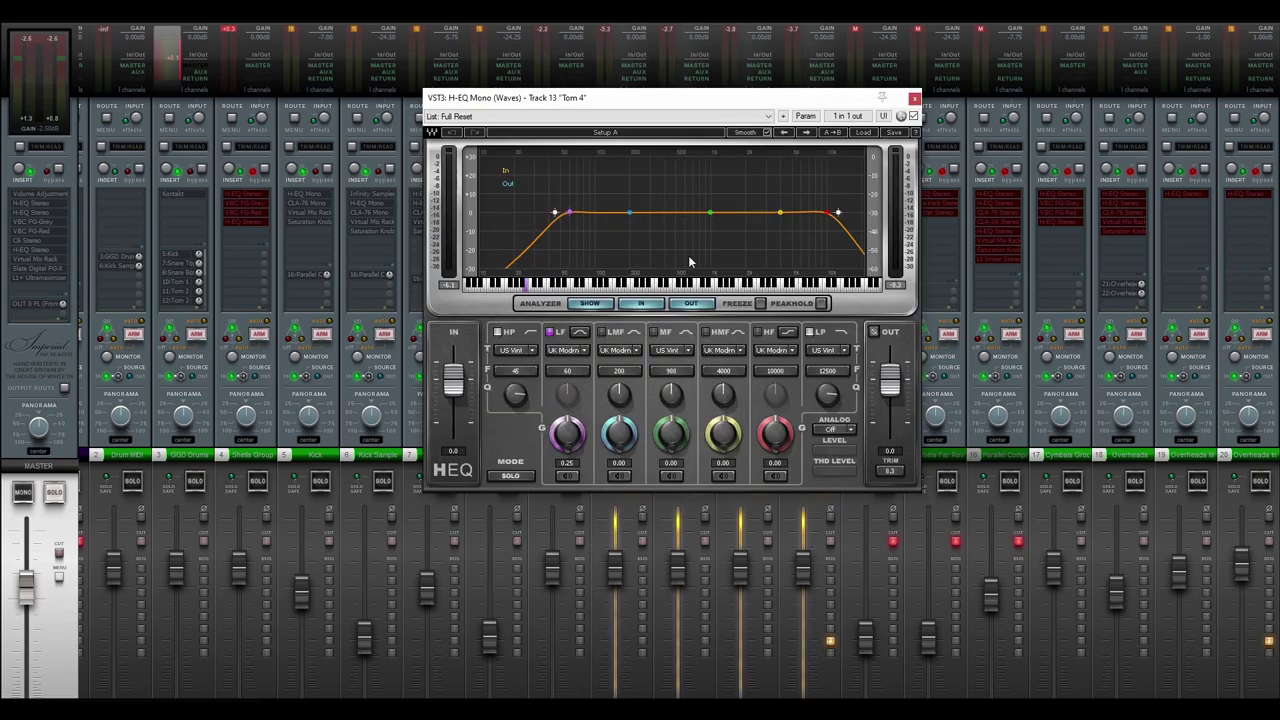
left_click(914, 97)
left_click(758, 199)
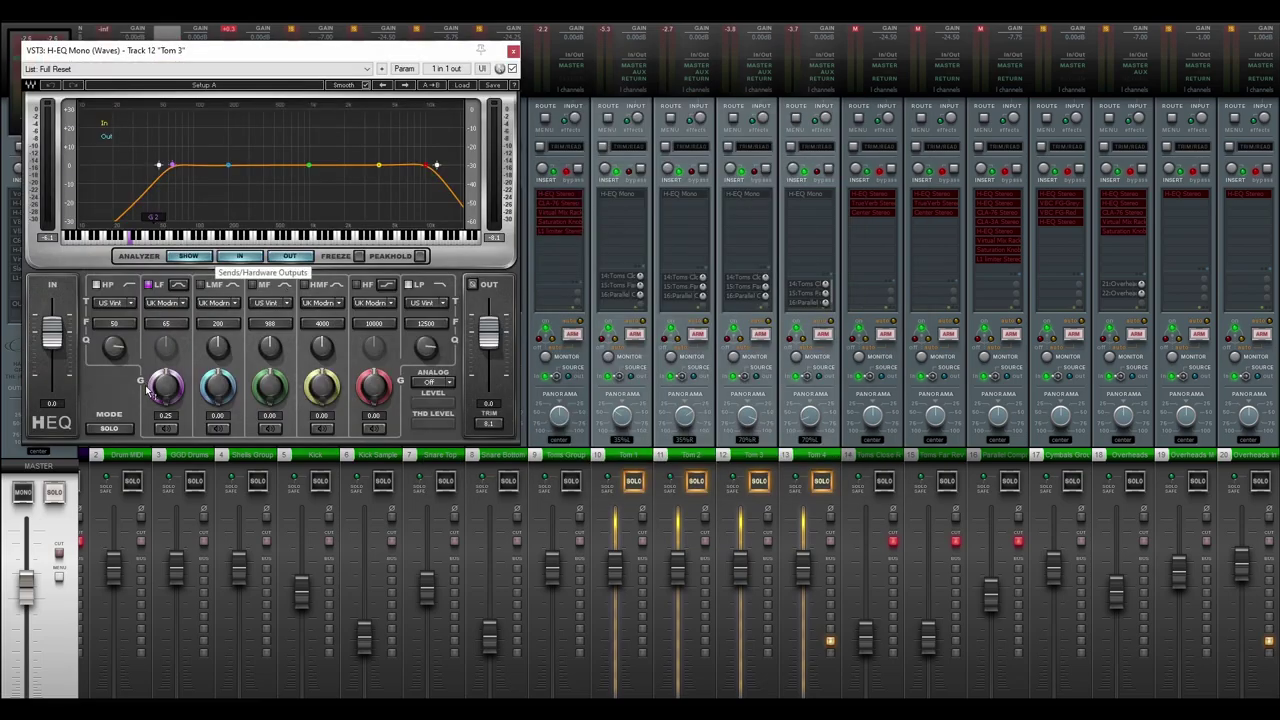
left_click(512, 50)
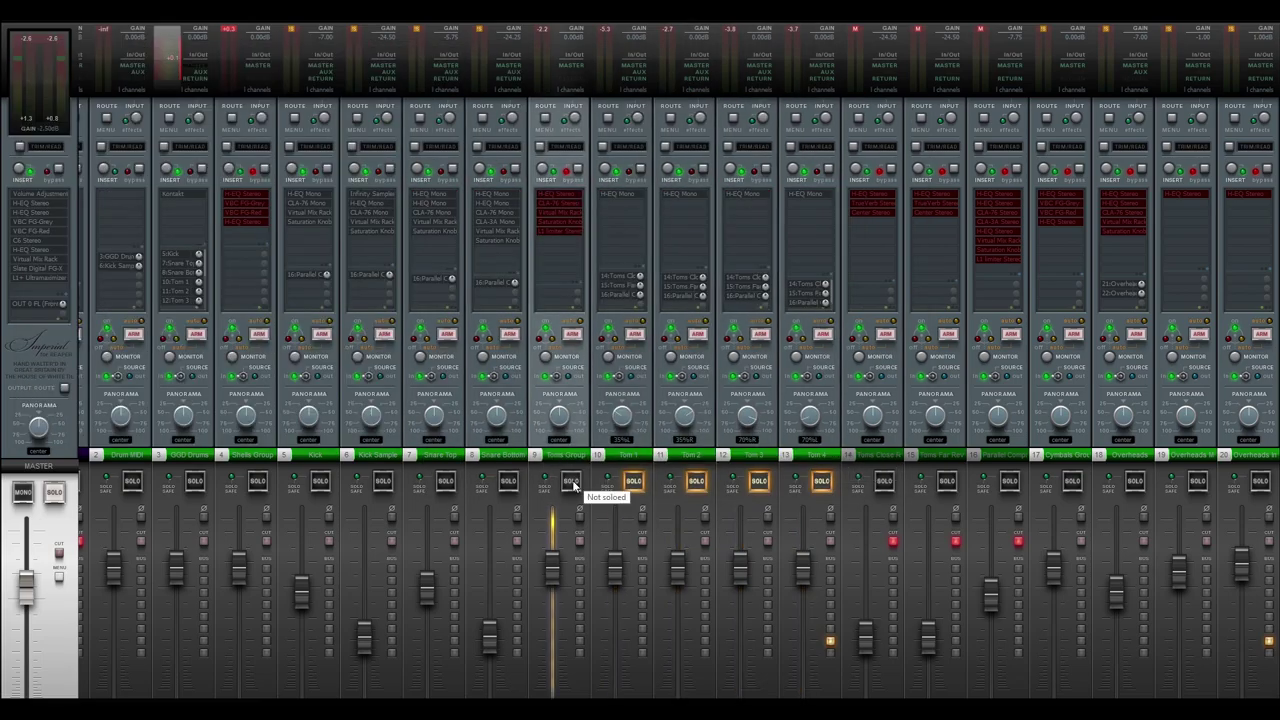
Solo the Toms Group in place of the individual toms and review its H-EQ, CLA-76, Virtual Mix Rack, Saturation Knob and L1 limiter inserts.
left_click(571, 482)
left_click(580, 188)
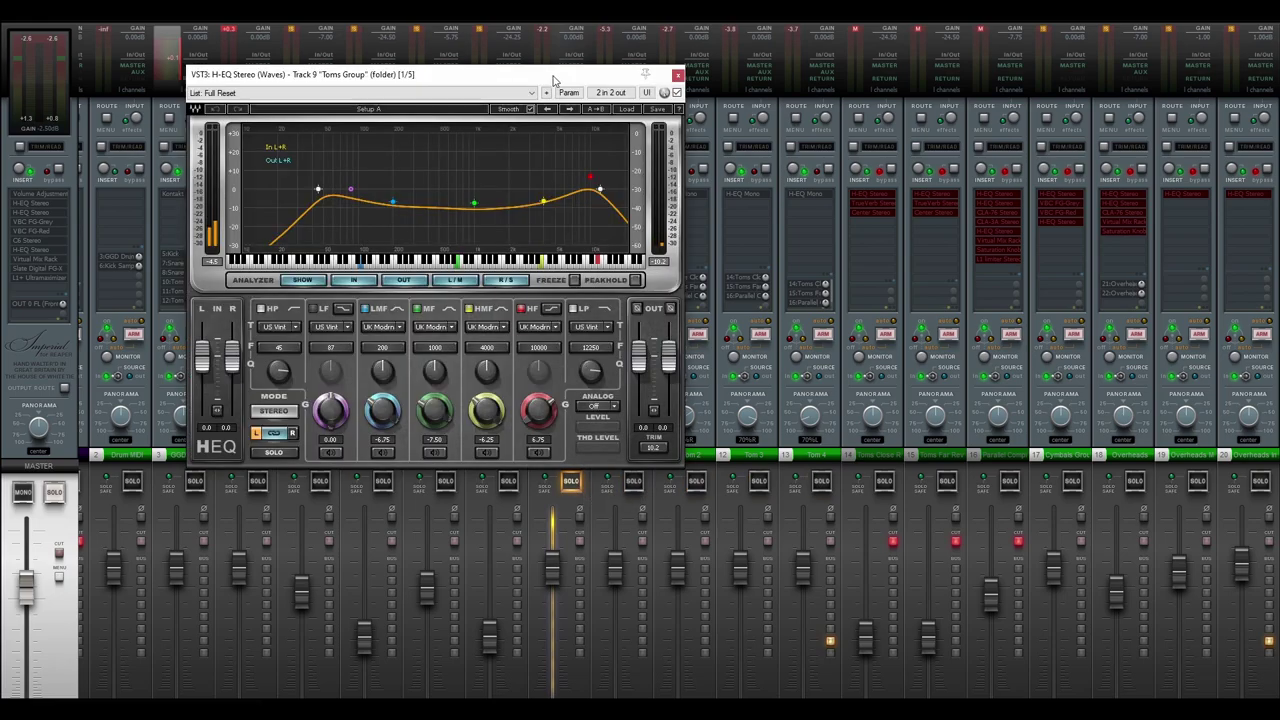
left_click_drag(557, 77, 785, 70)
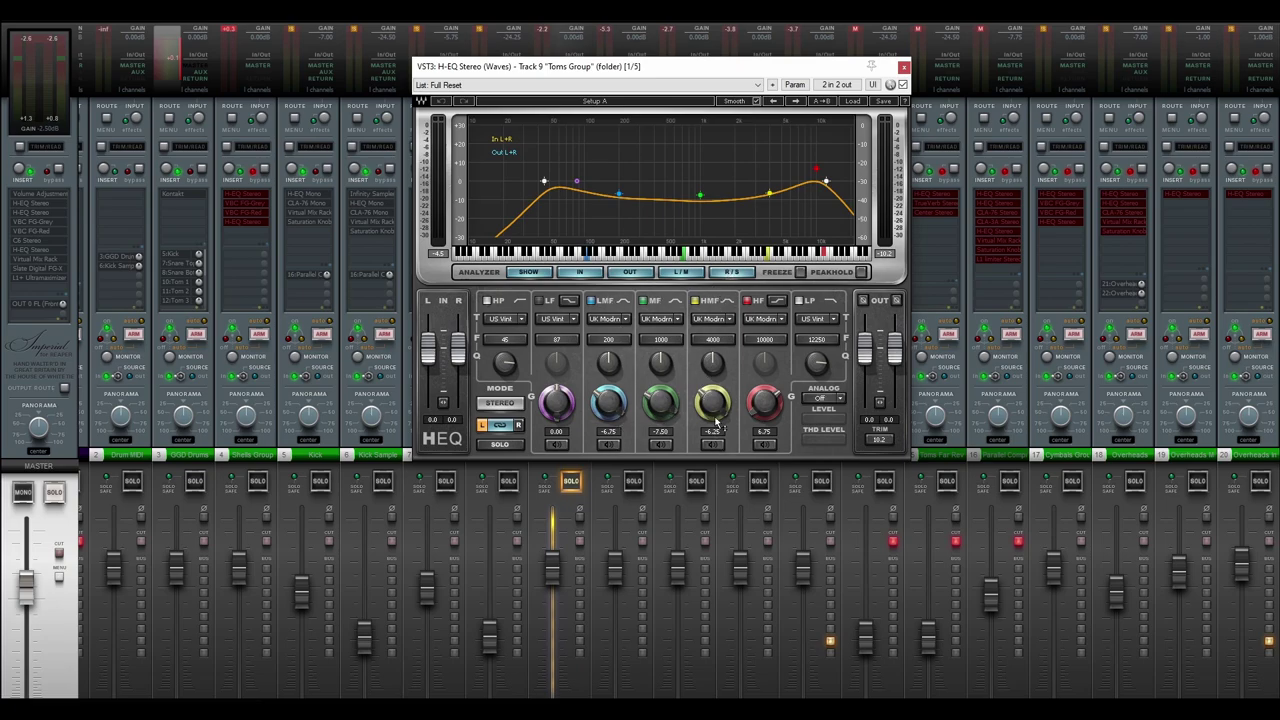
left_click(903, 66)
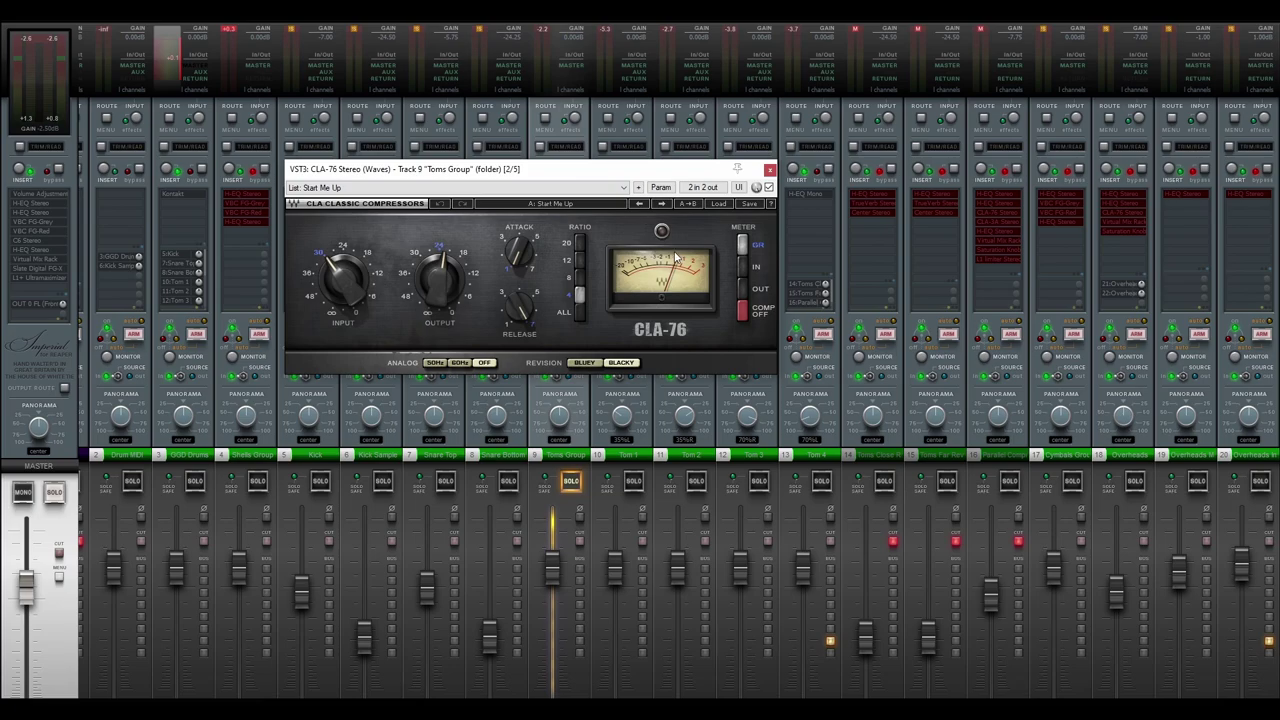
left_click(770, 168)
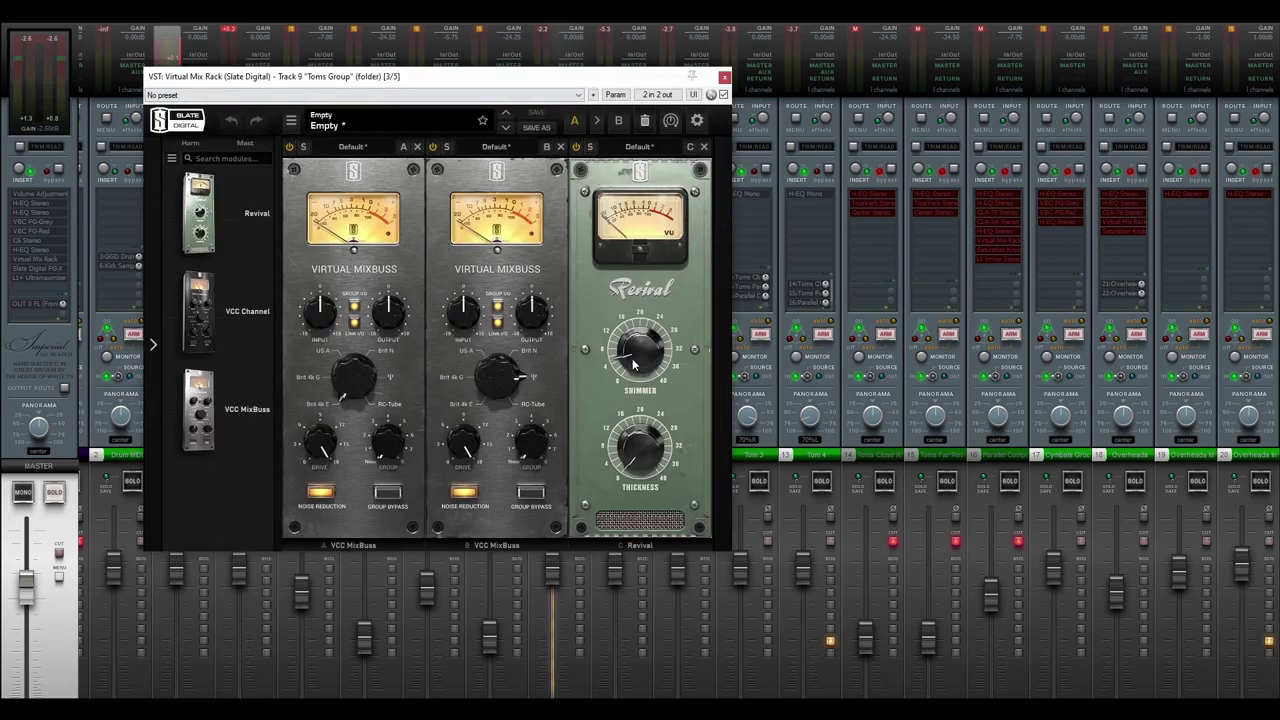
left_click(724, 77)
left_click(558, 222)
left_click(558, 222)
left_click(566, 232)
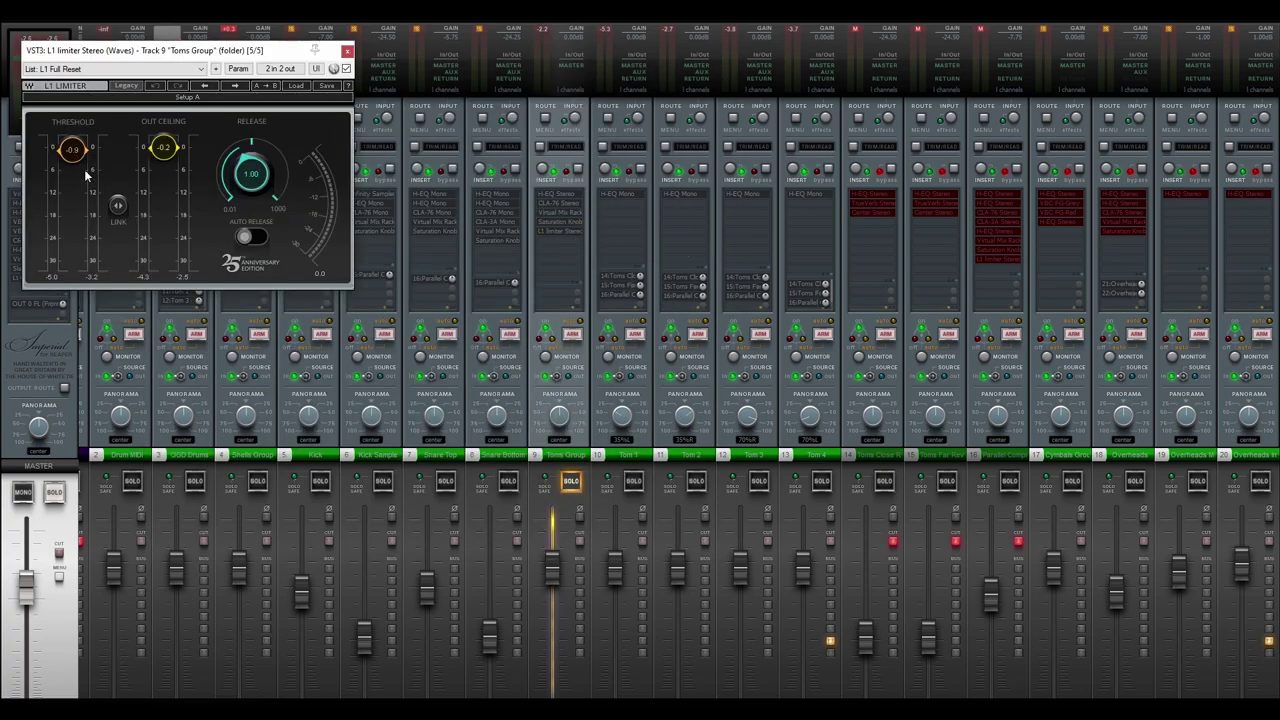
left_click(346, 50)
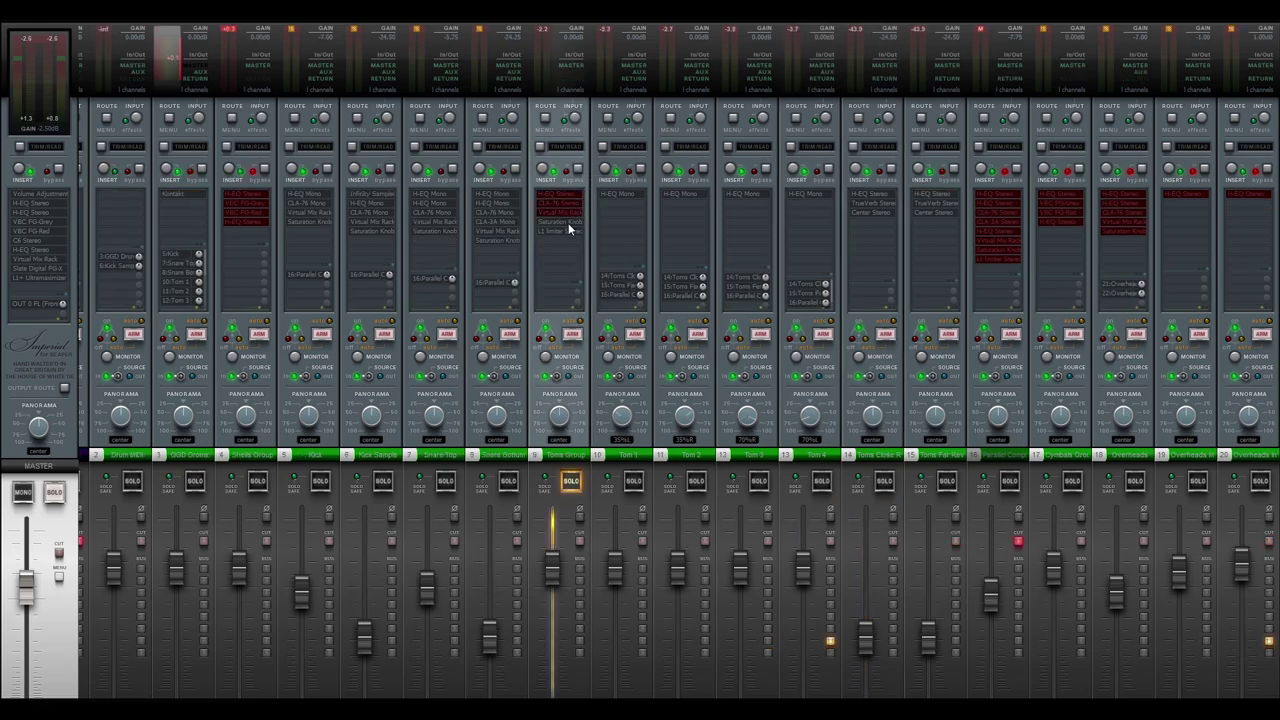
Play the Toms Group while enabling its CLA-76, Virtual Mix Rack, Saturation Knob and L1 limiter one by one, and clear its solo.
key("space")
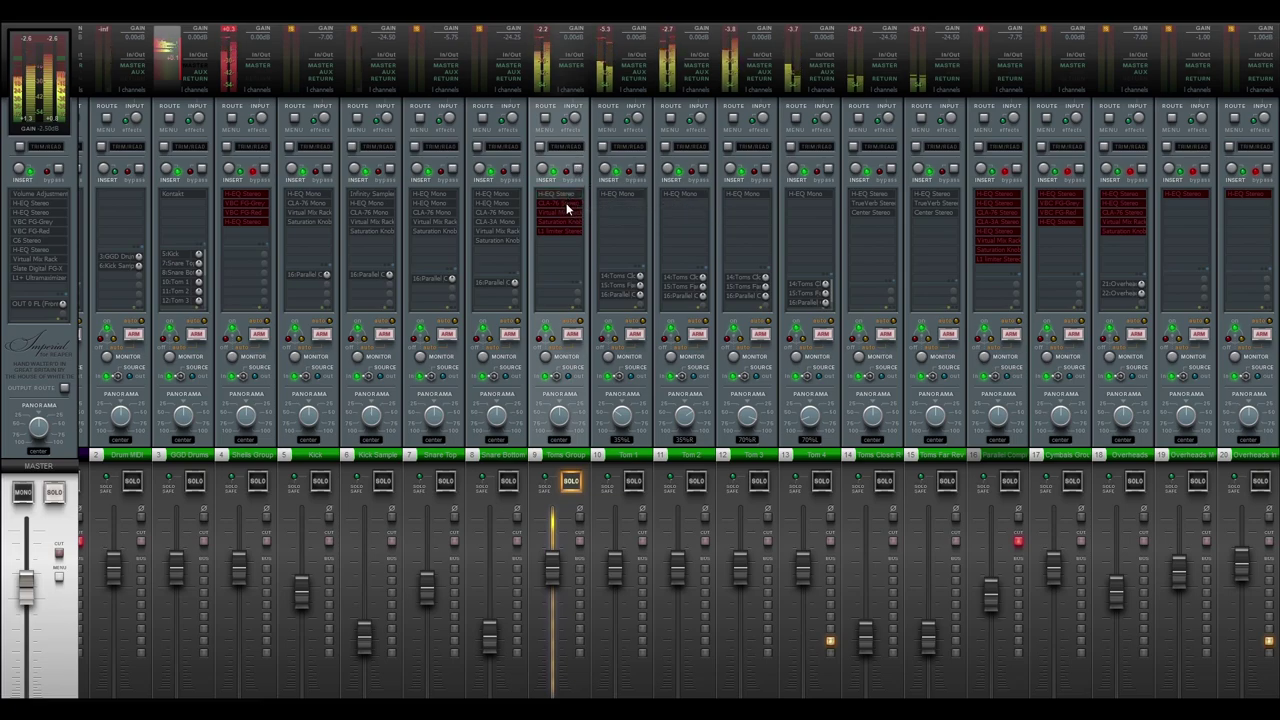
left_click(566, 204)
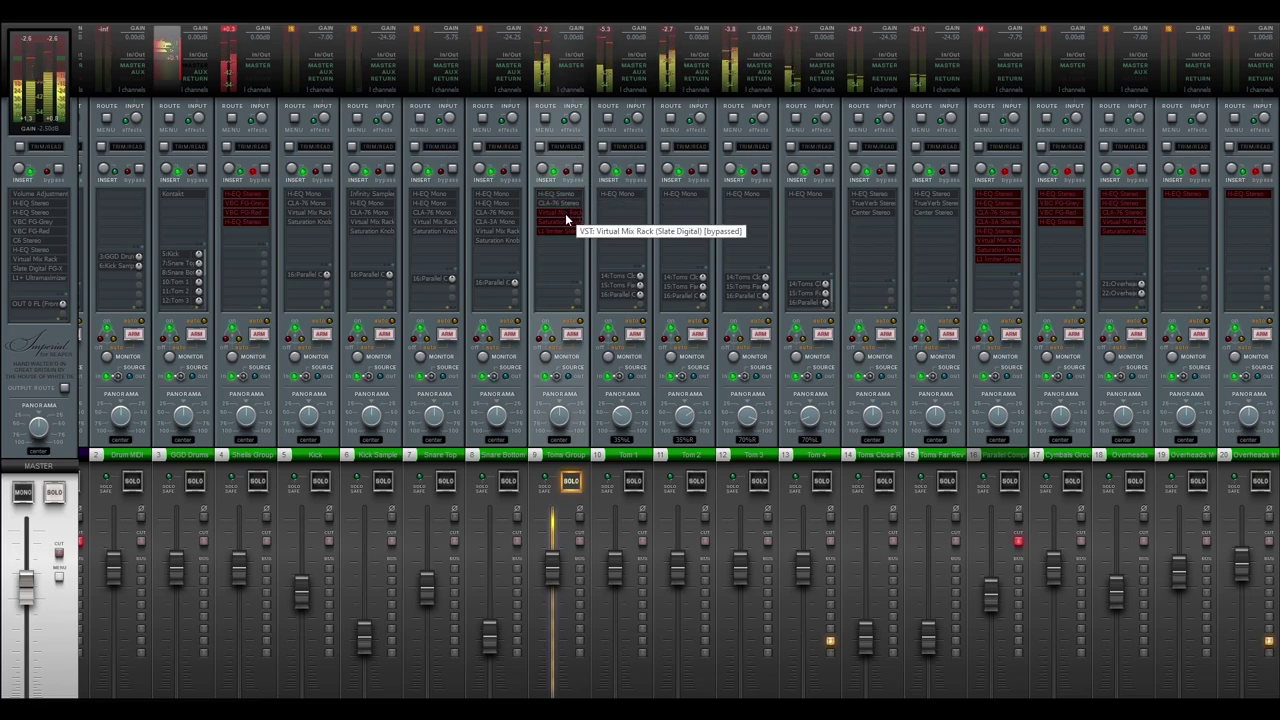
left_click(565, 213)
left_click(564, 222)
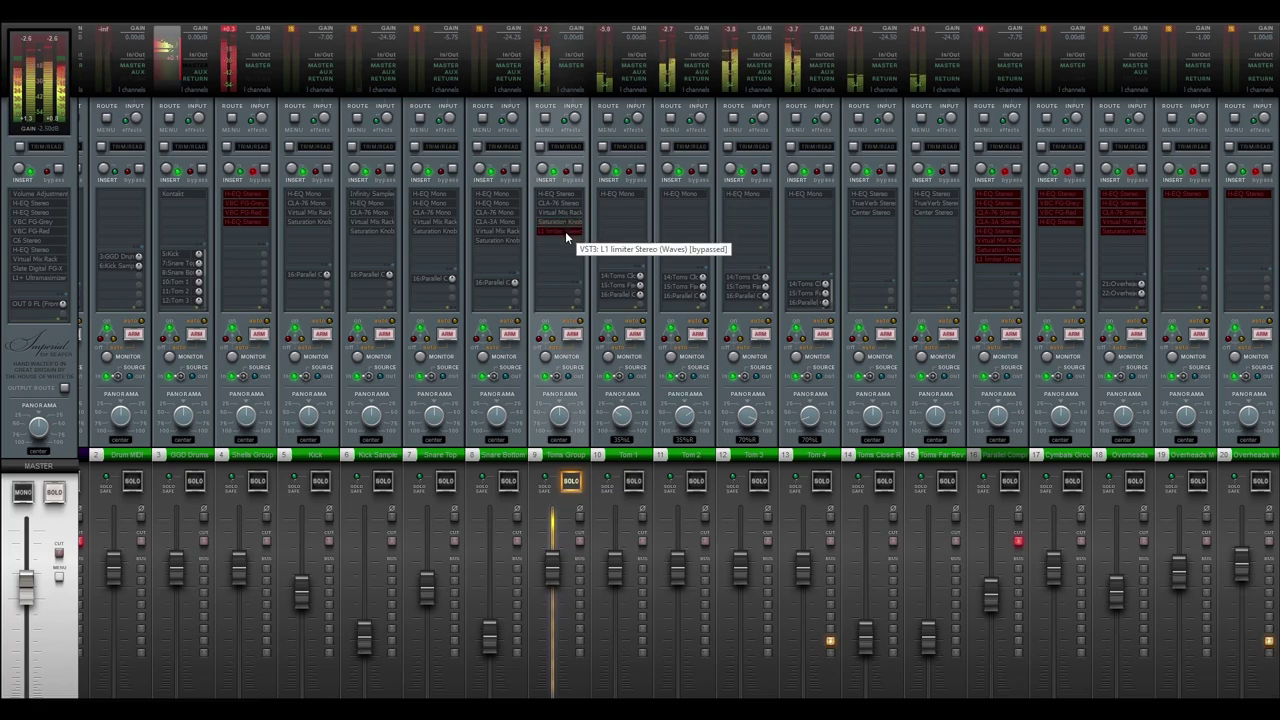
left_click(565, 231)
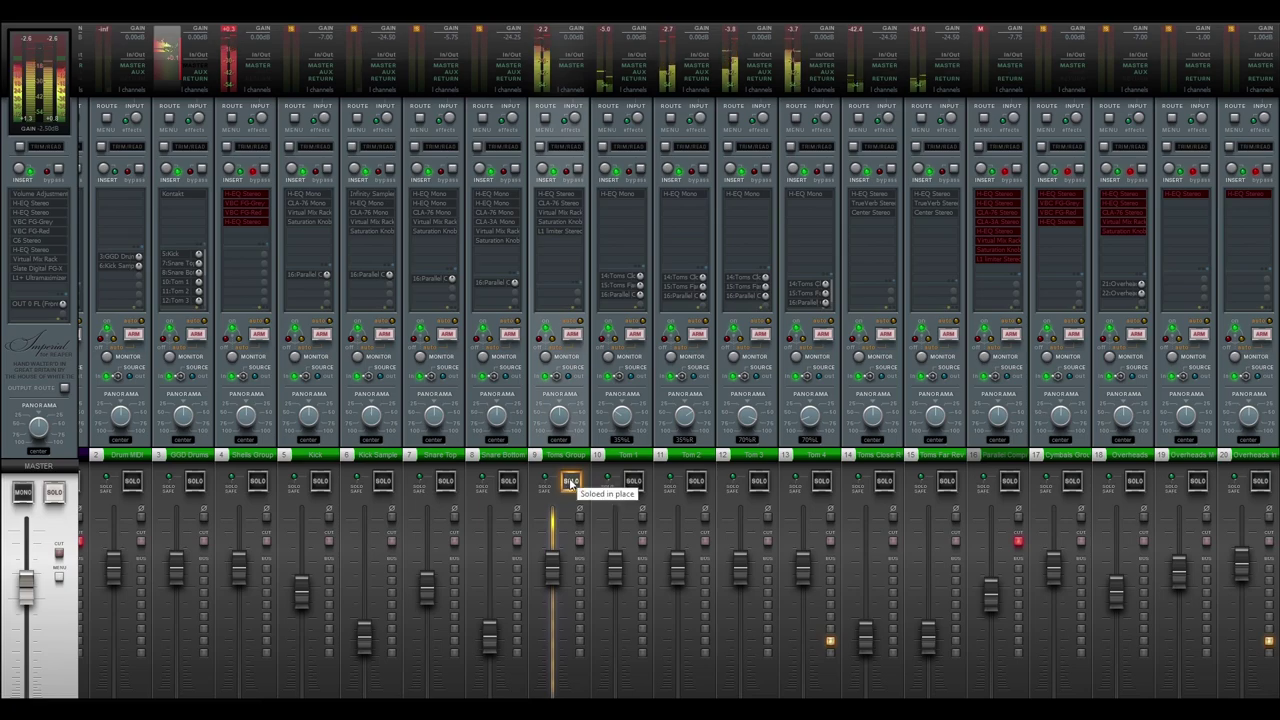
left_click(819, 481)
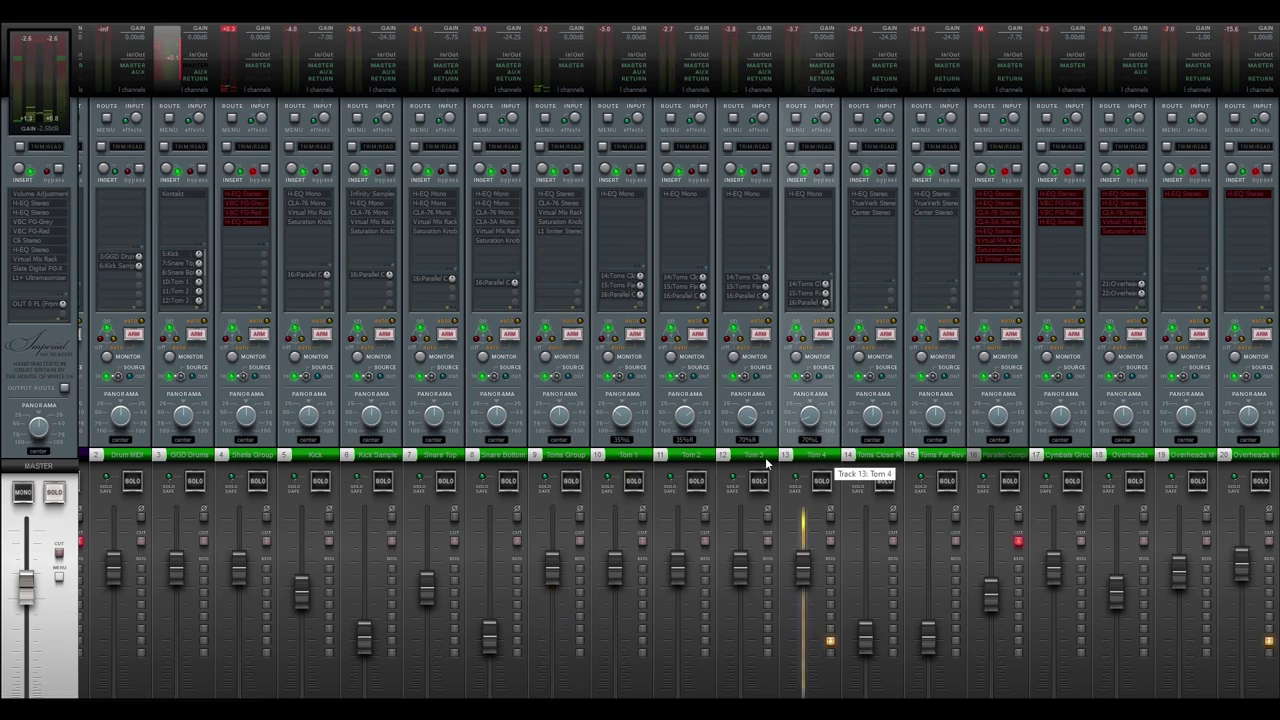
Enable and review the H-EQ, VBC FG-Grey, VBC FG-Red and final H-EQ inserts on the Shells Group.
left_click(313, 456, "shift")
left_click(258, 453)
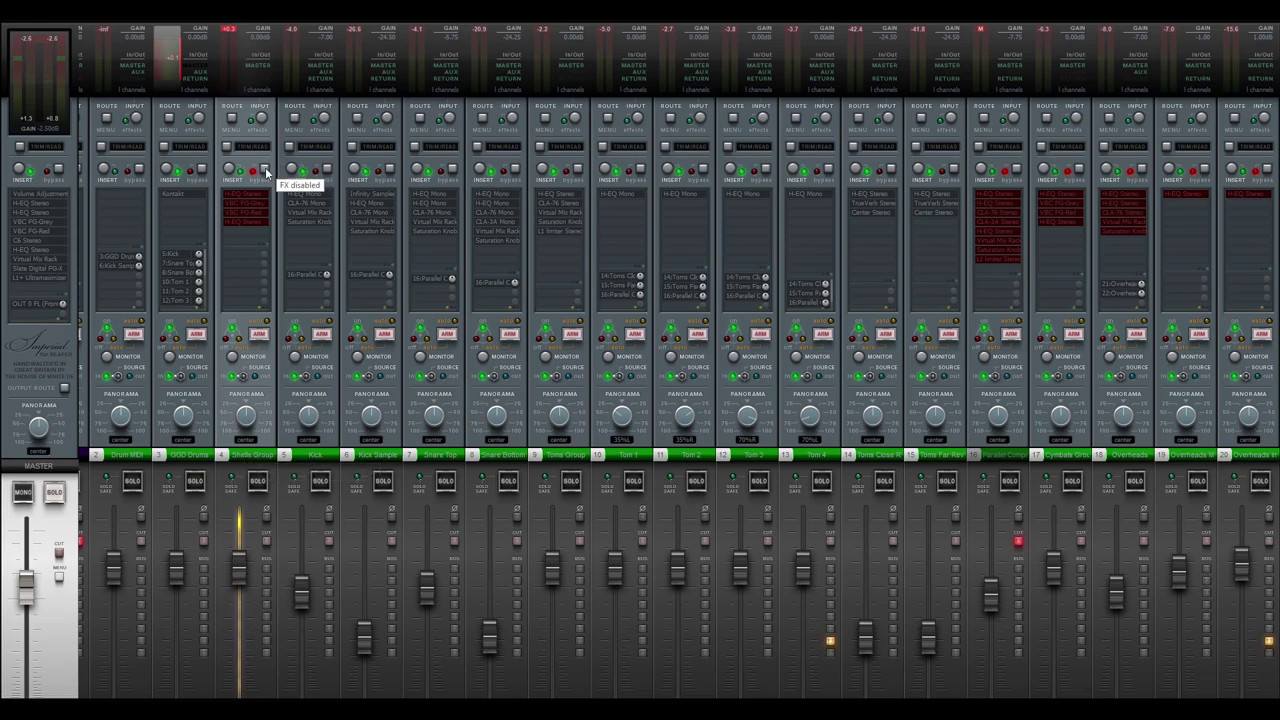
double_click(254, 212)
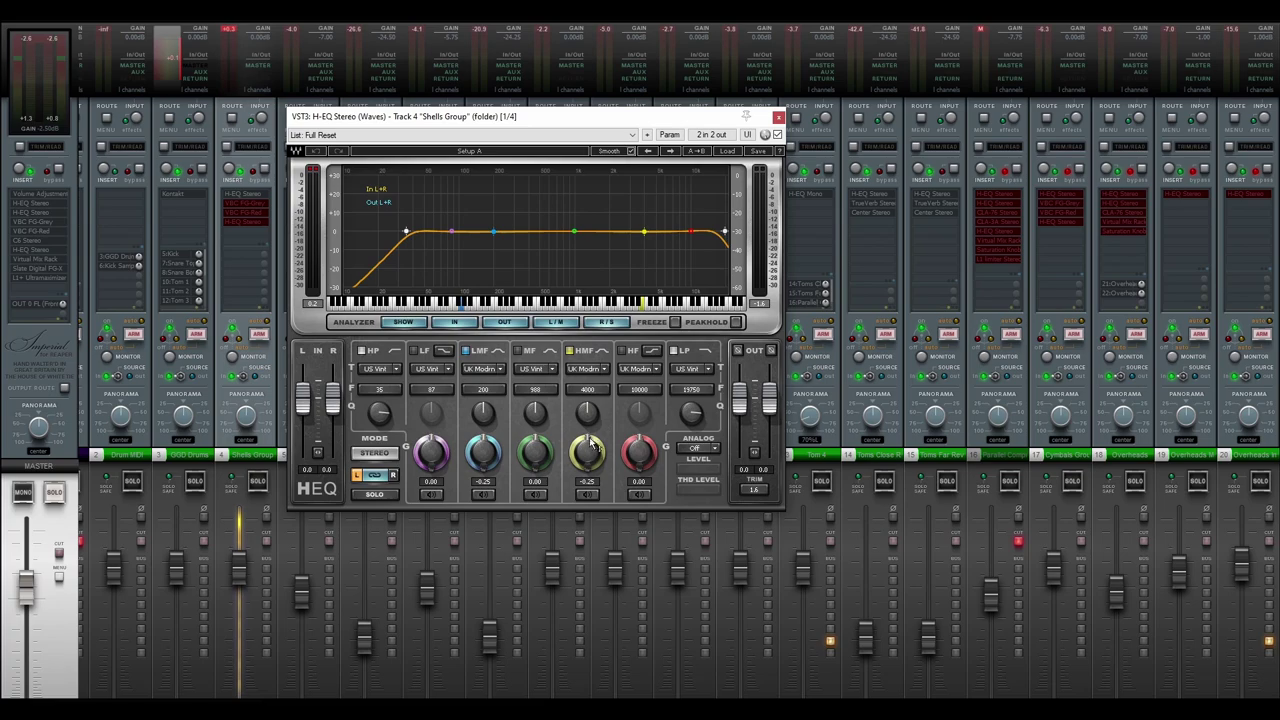
left_click(778, 118)
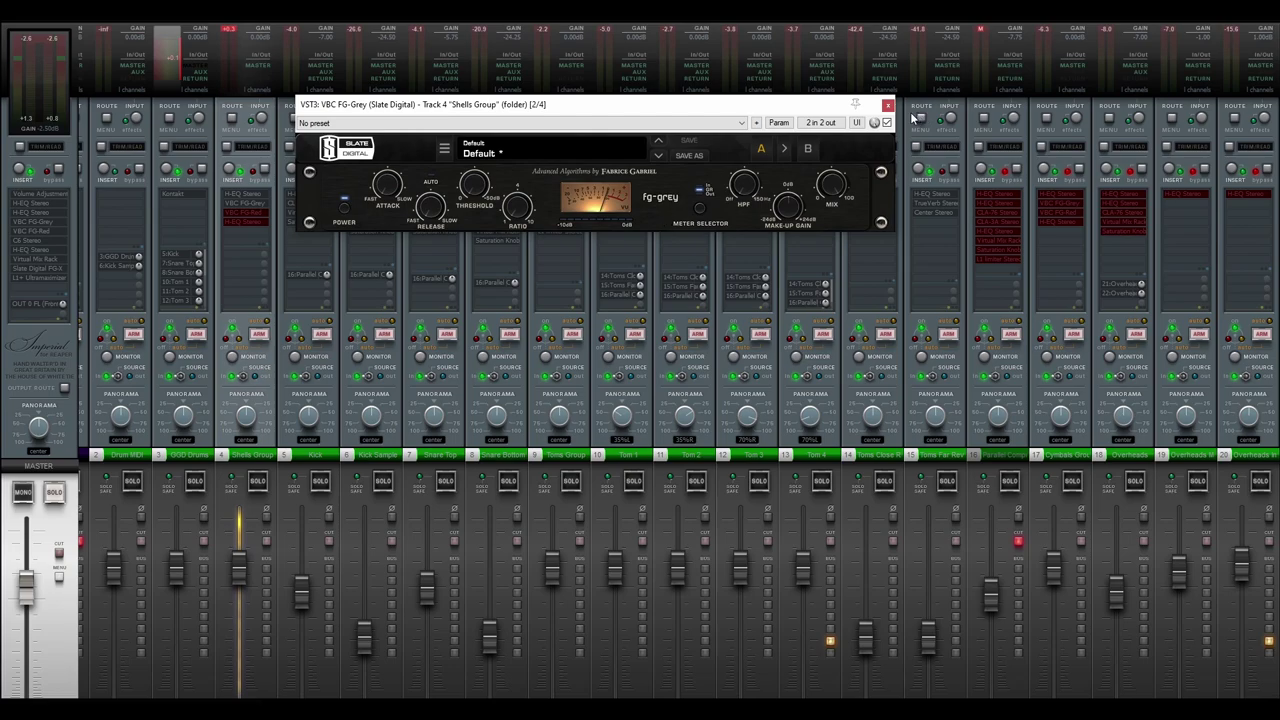
left_click(756, 122)
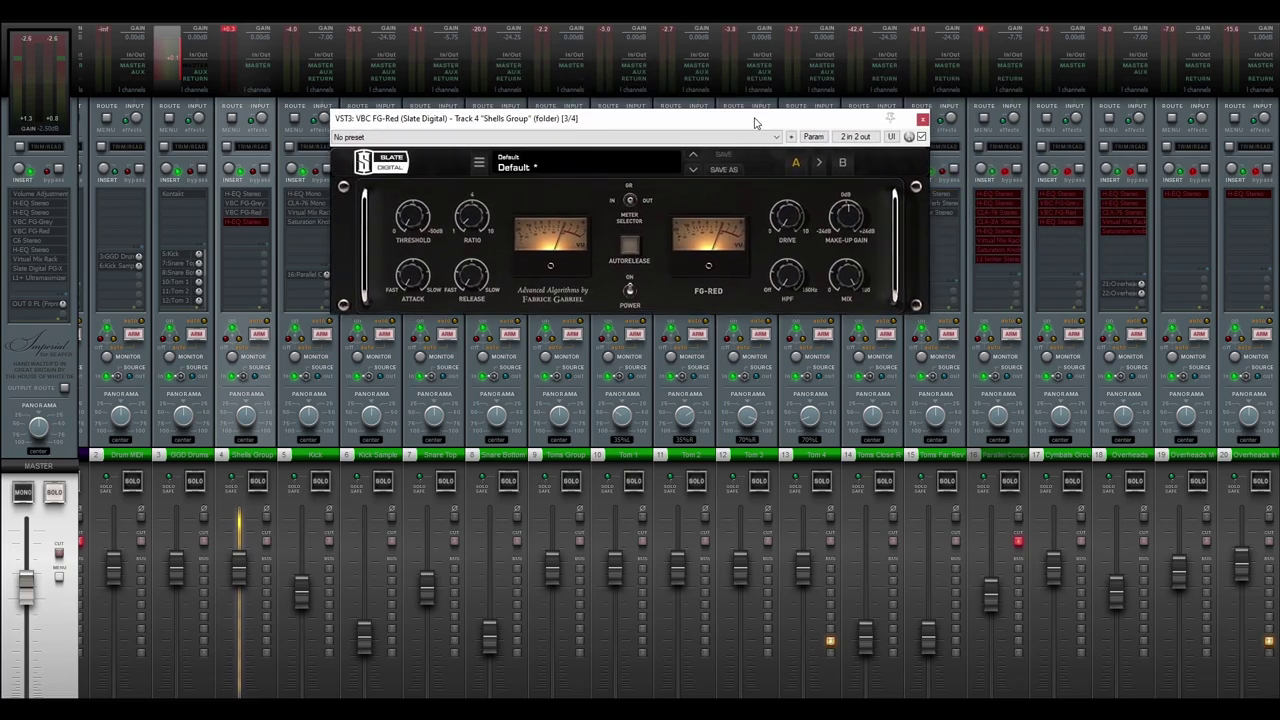
left_click(922, 118)
left_click(247, 221)
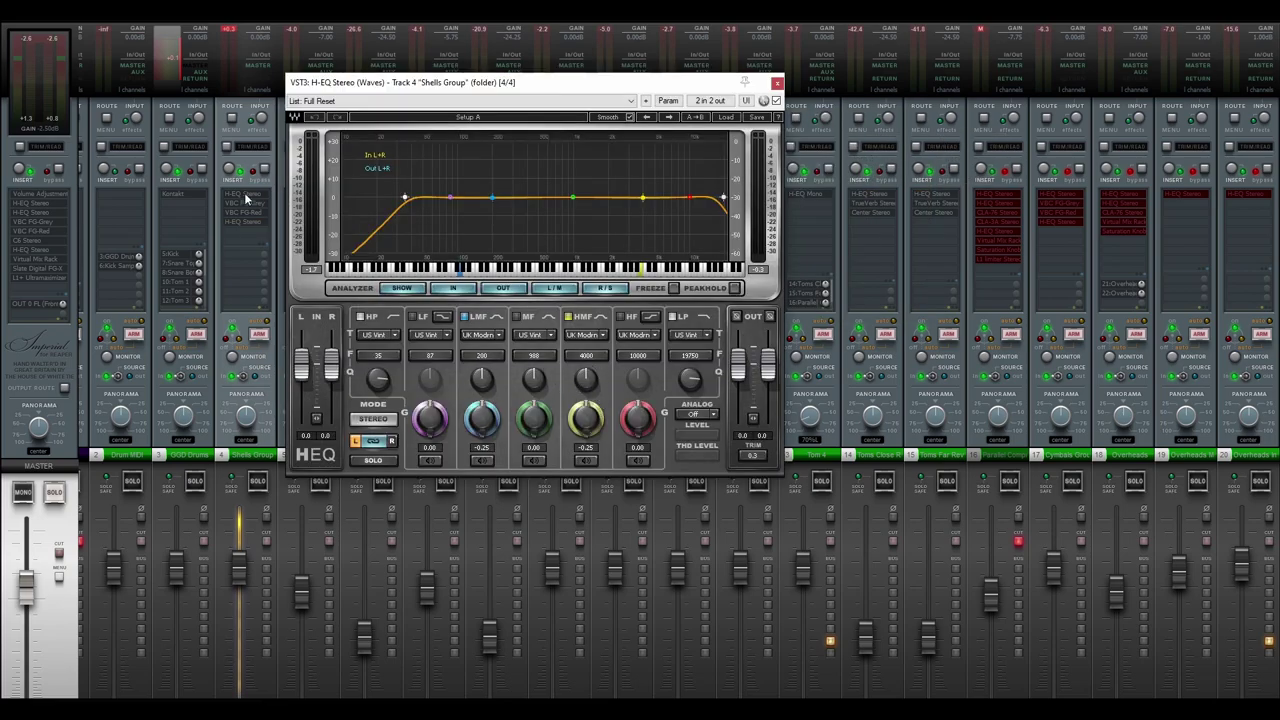
left_click(250, 222)
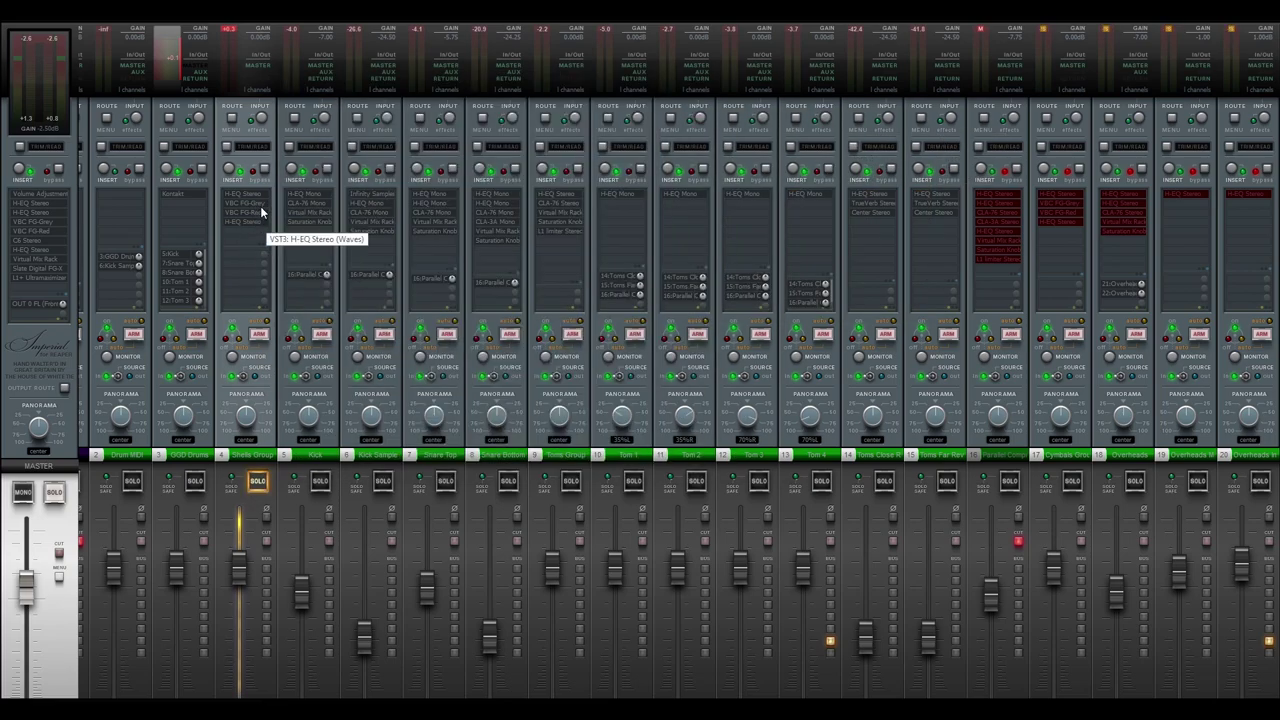
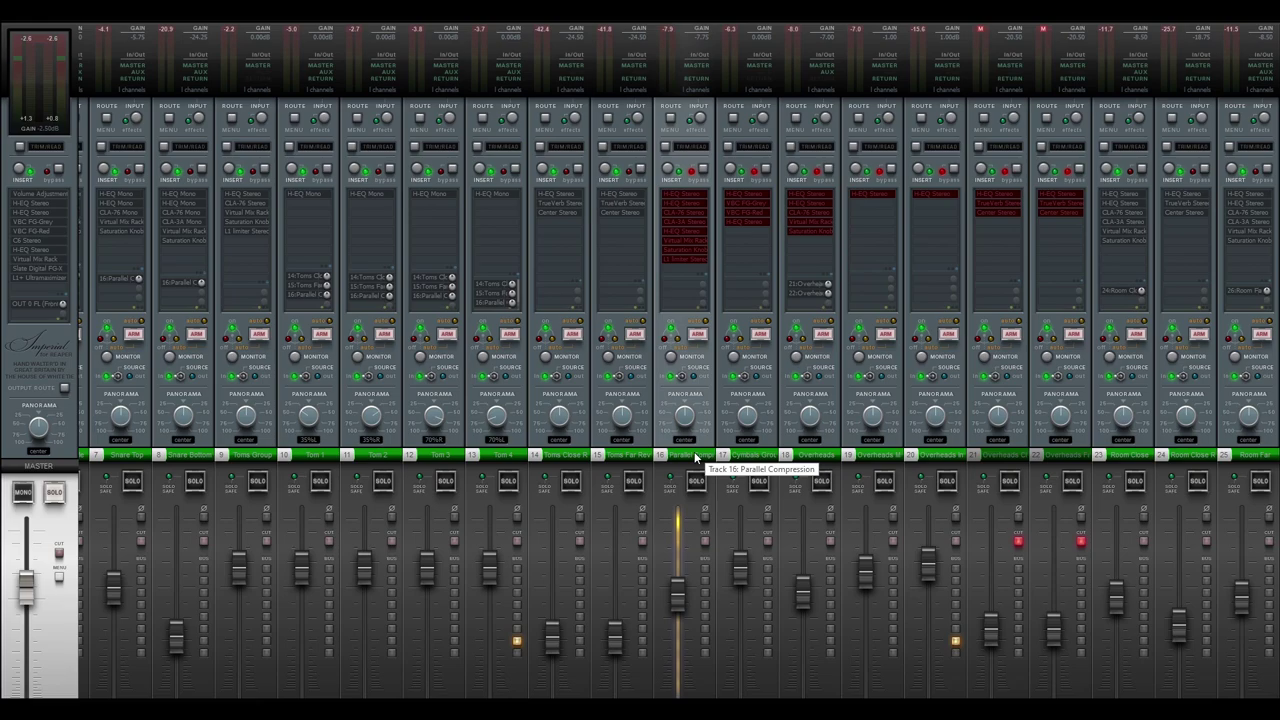
Enable the insert effects on the Parallel Compression track and review its plugins from the first H-EQ through the CLA-3A.
left_click(692, 170)
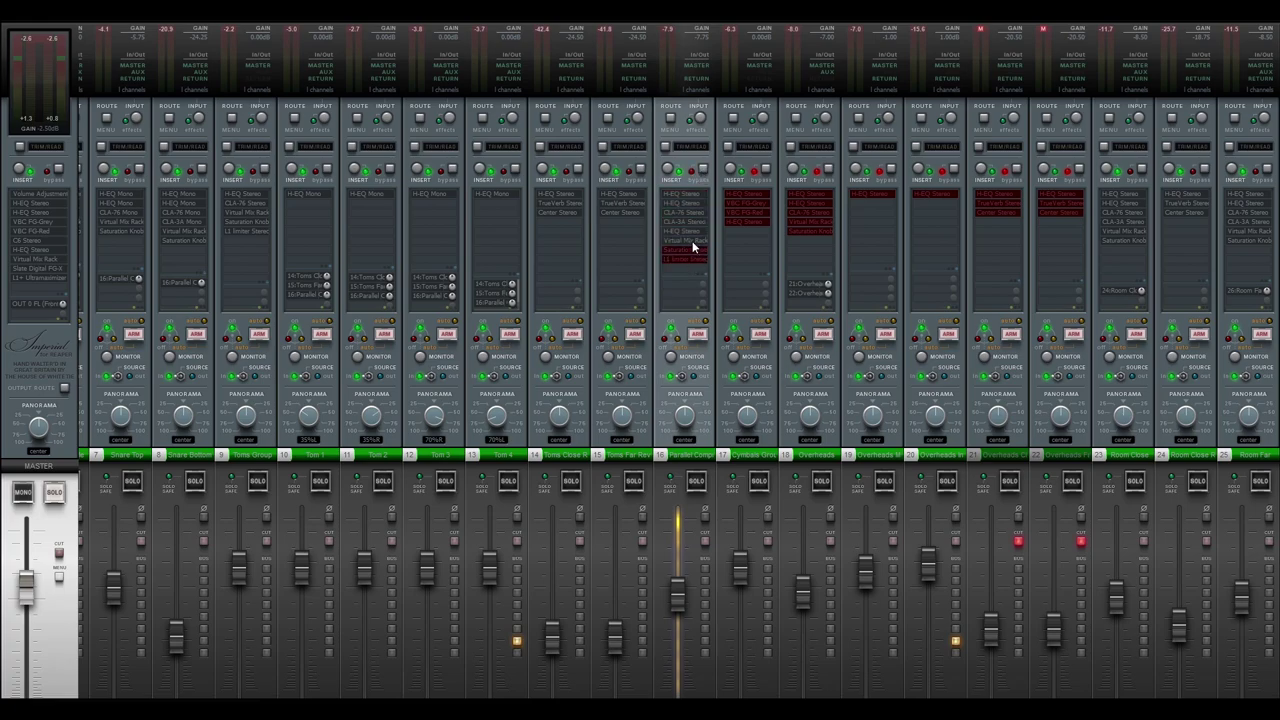
left_click(684, 194)
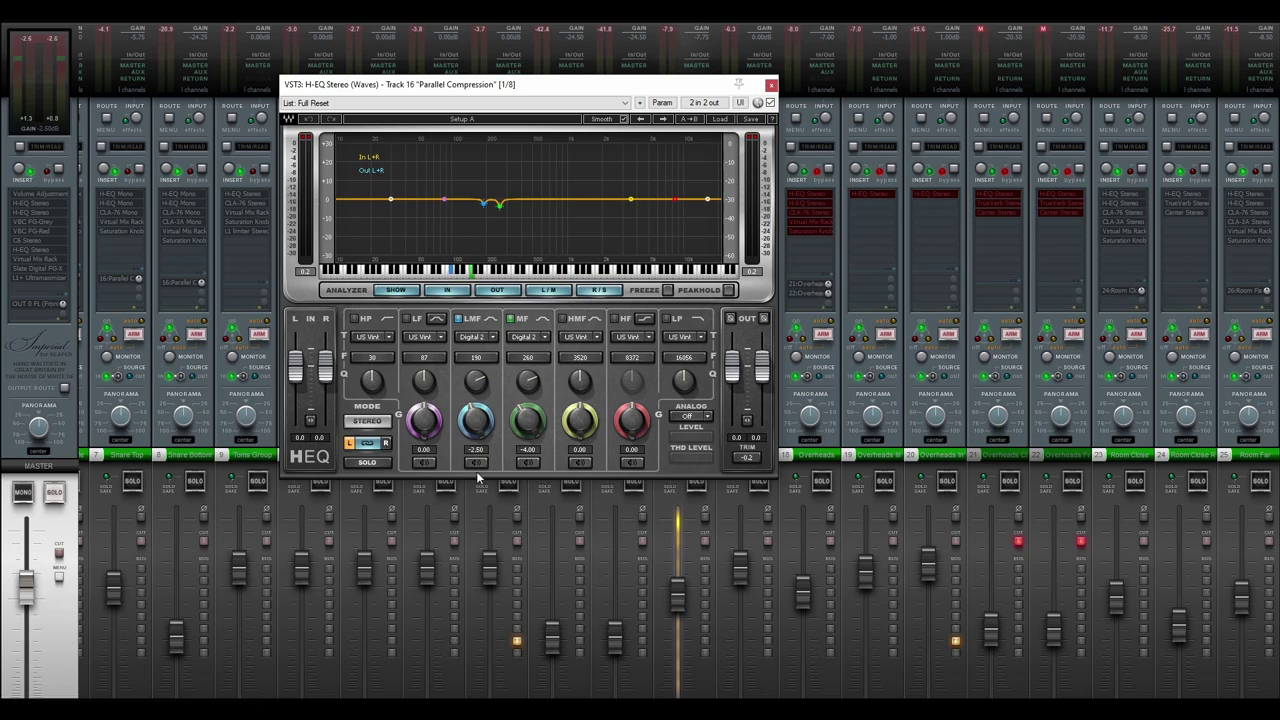
left_click(771, 84)
left_click(684, 202)
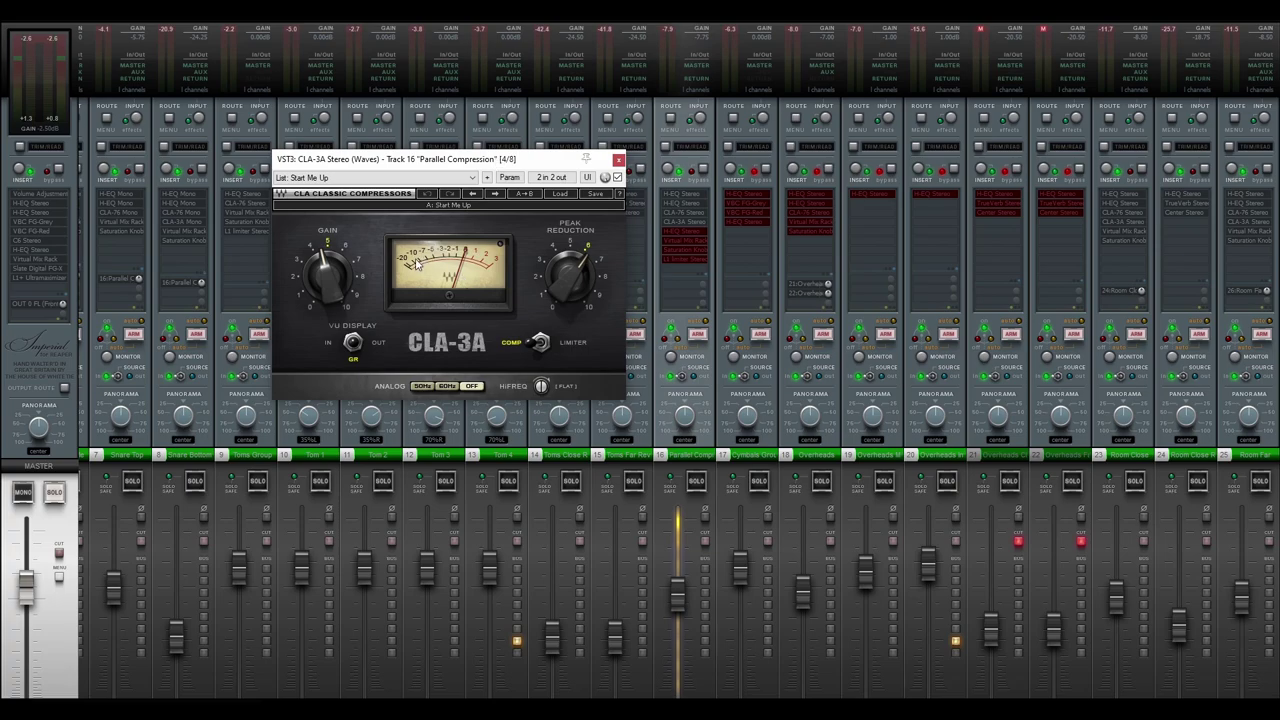
left_click(617, 161)
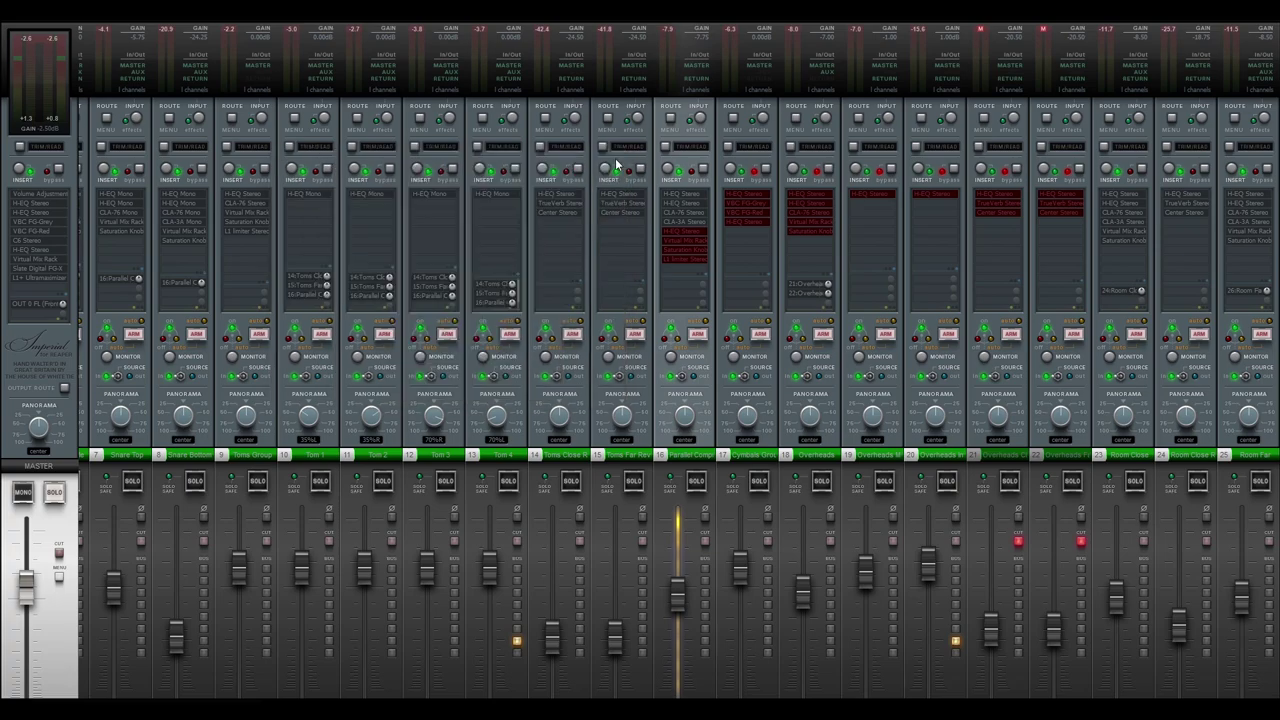
Enable and review the last H-EQ, Virtual Mix Rack, Saturation Knob and L1 limiter inserts on the Parallel Compression track.
left_click(690, 238)
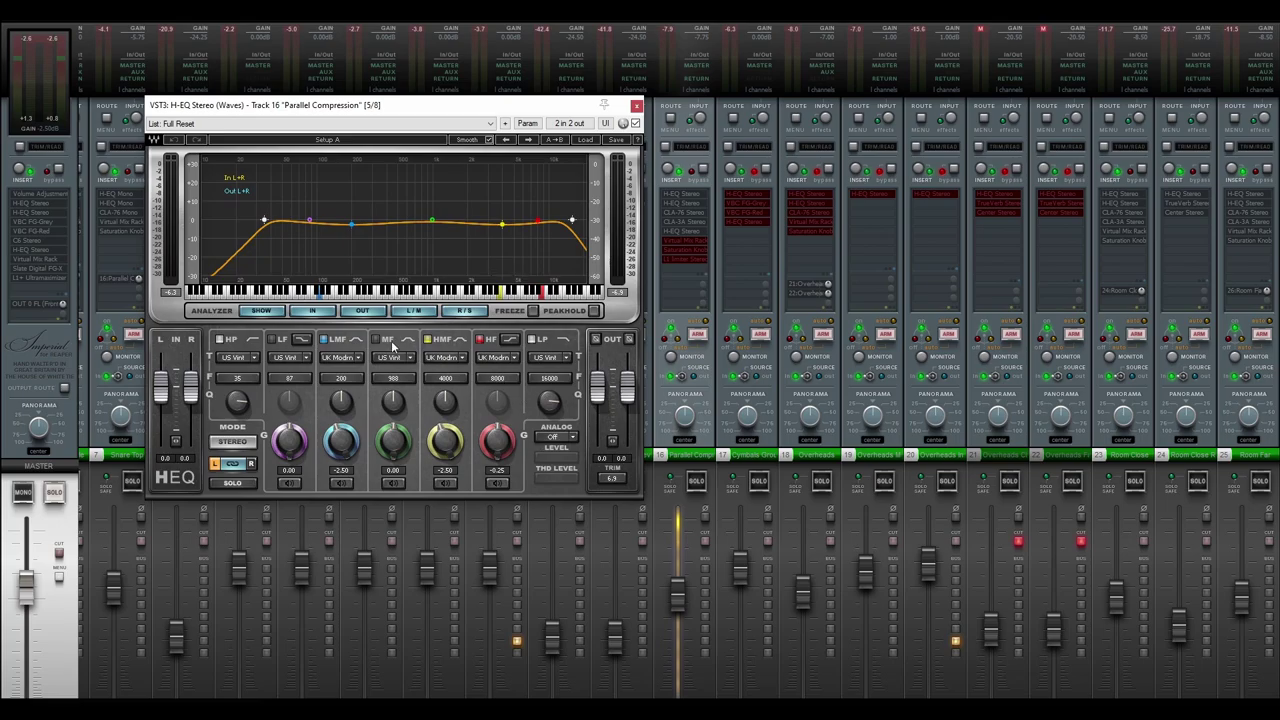
left_click(688, 242)
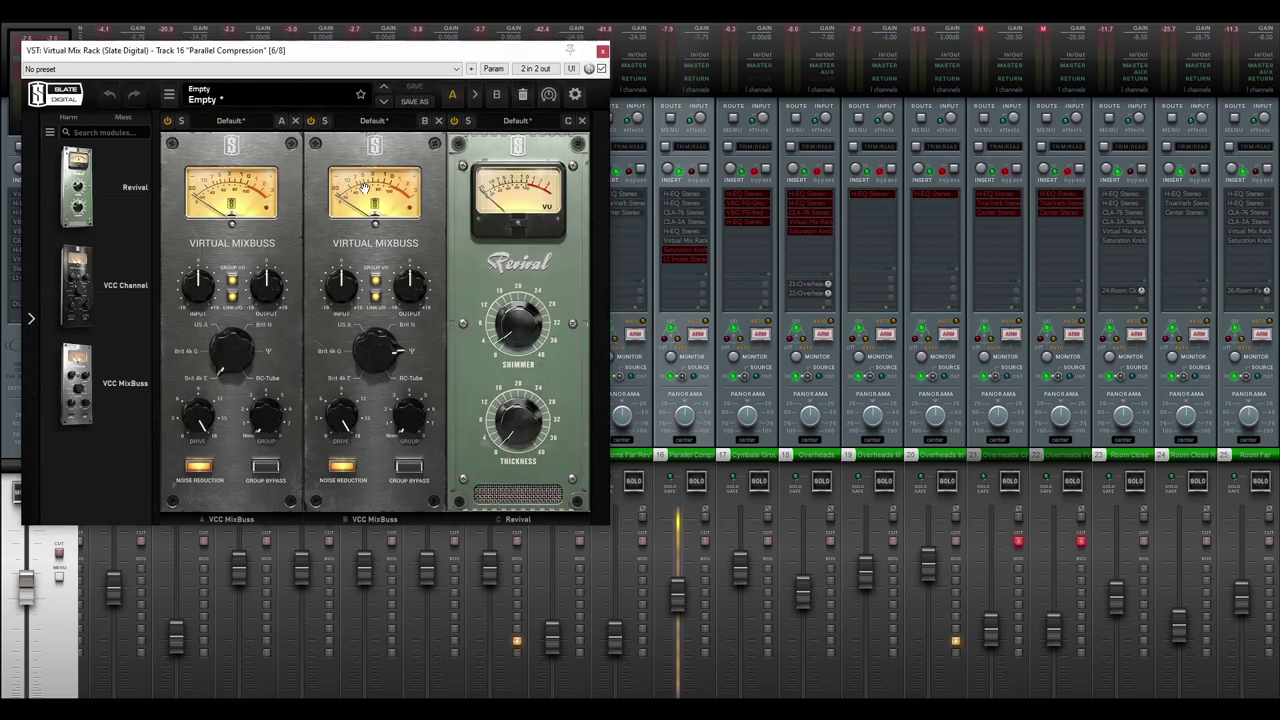
left_click(601, 52)
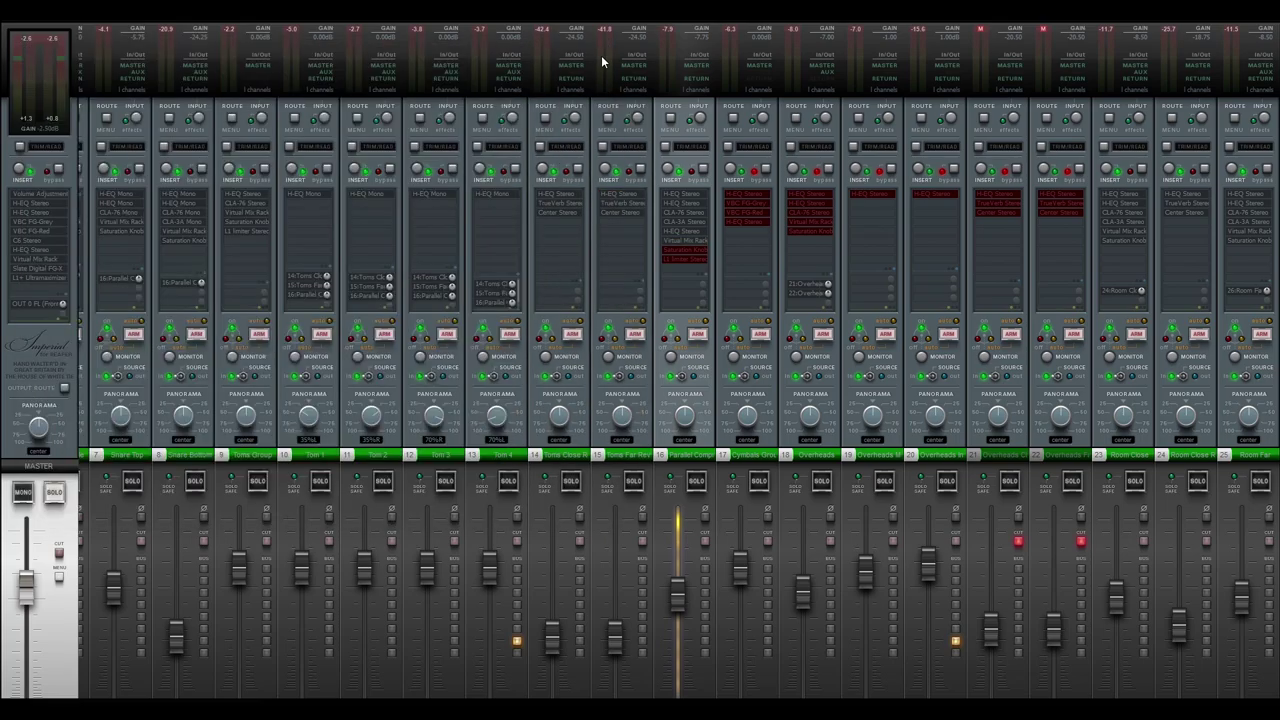
left_click(688, 257)
left_click(307, 62)
left_click(685, 262)
left_click_drag(545, 201, 547, 203)
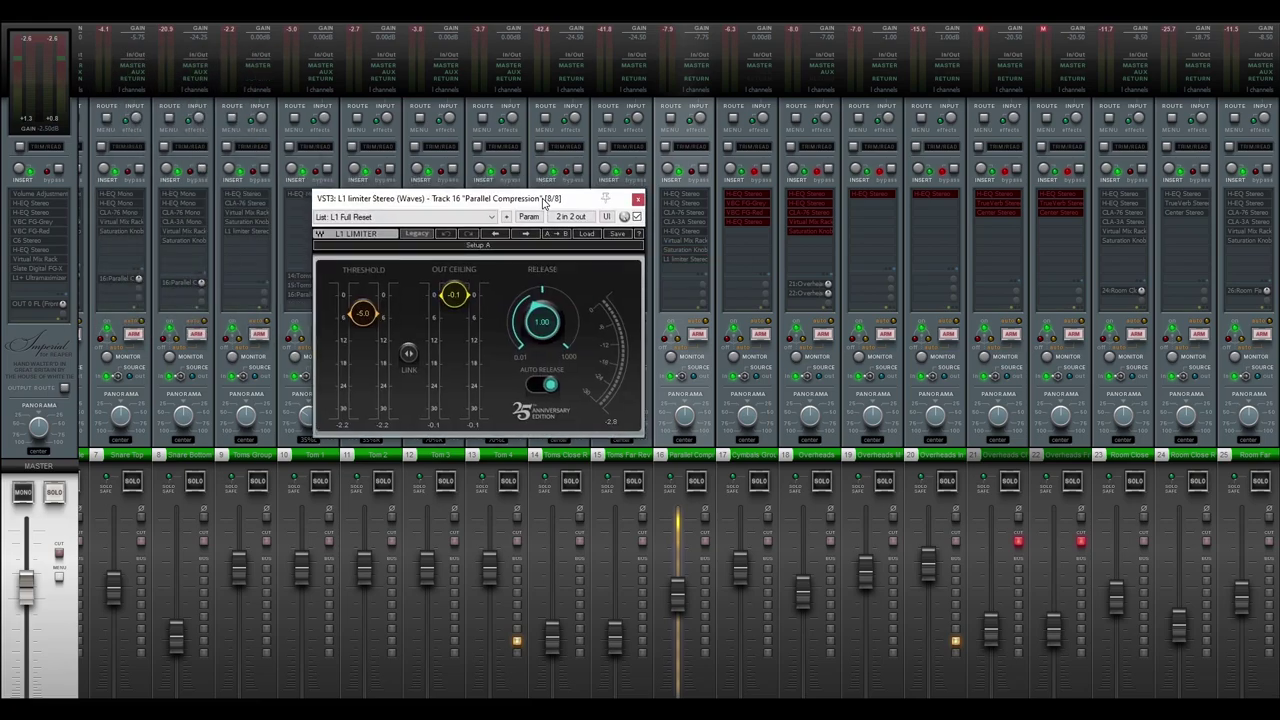
left_click(638, 199)
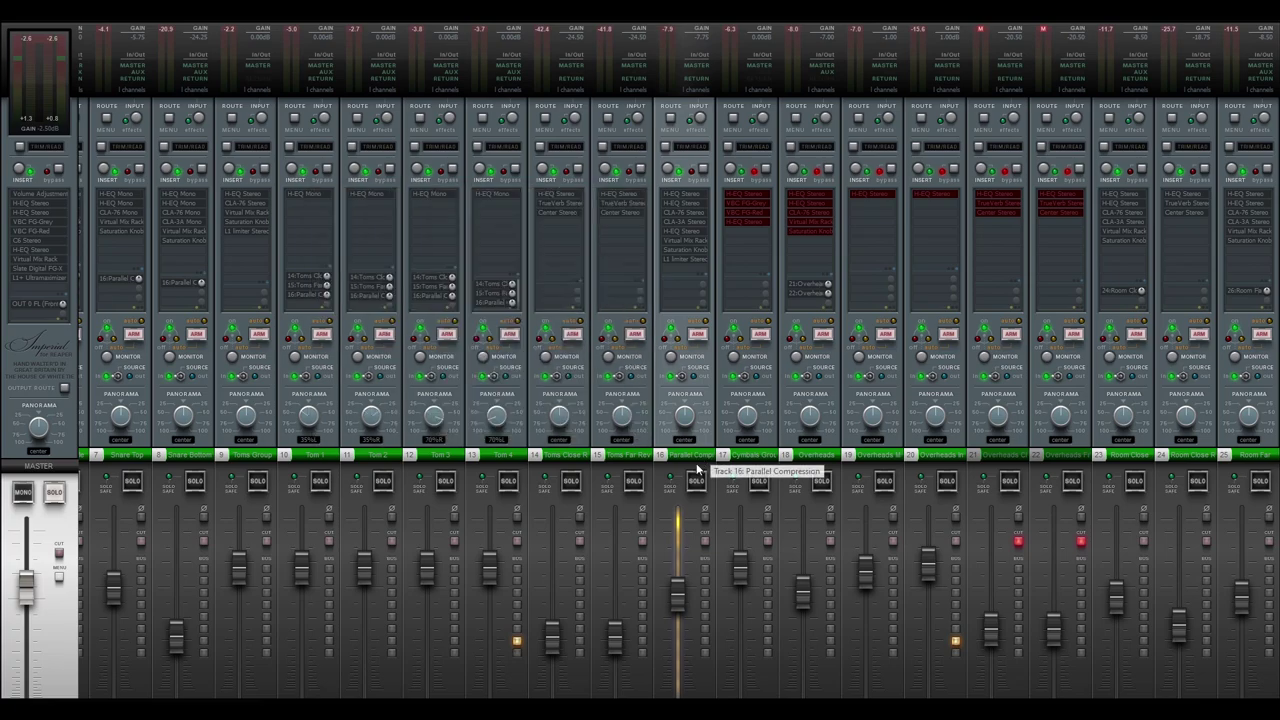
Solo the Parallel Compression track, and compare the full drum mix with that track muted and unmuted.
left_click(696, 483)
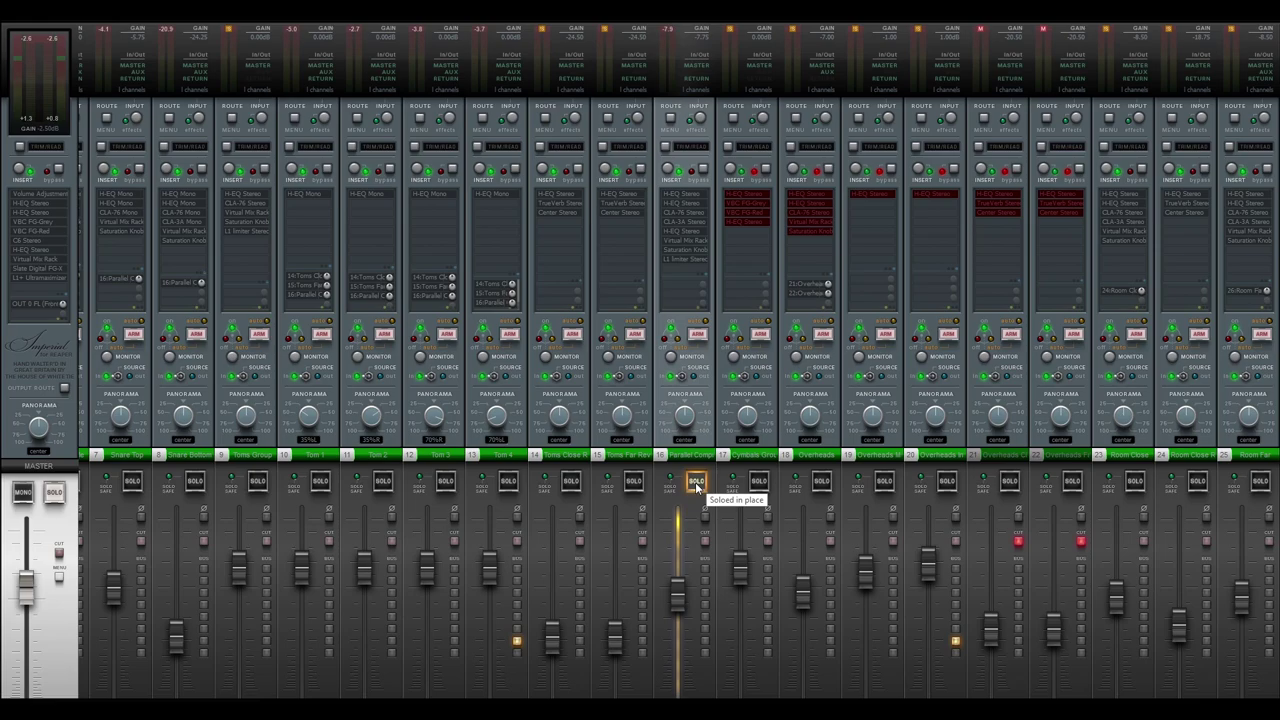
scroll(697, 487, "left", 6)
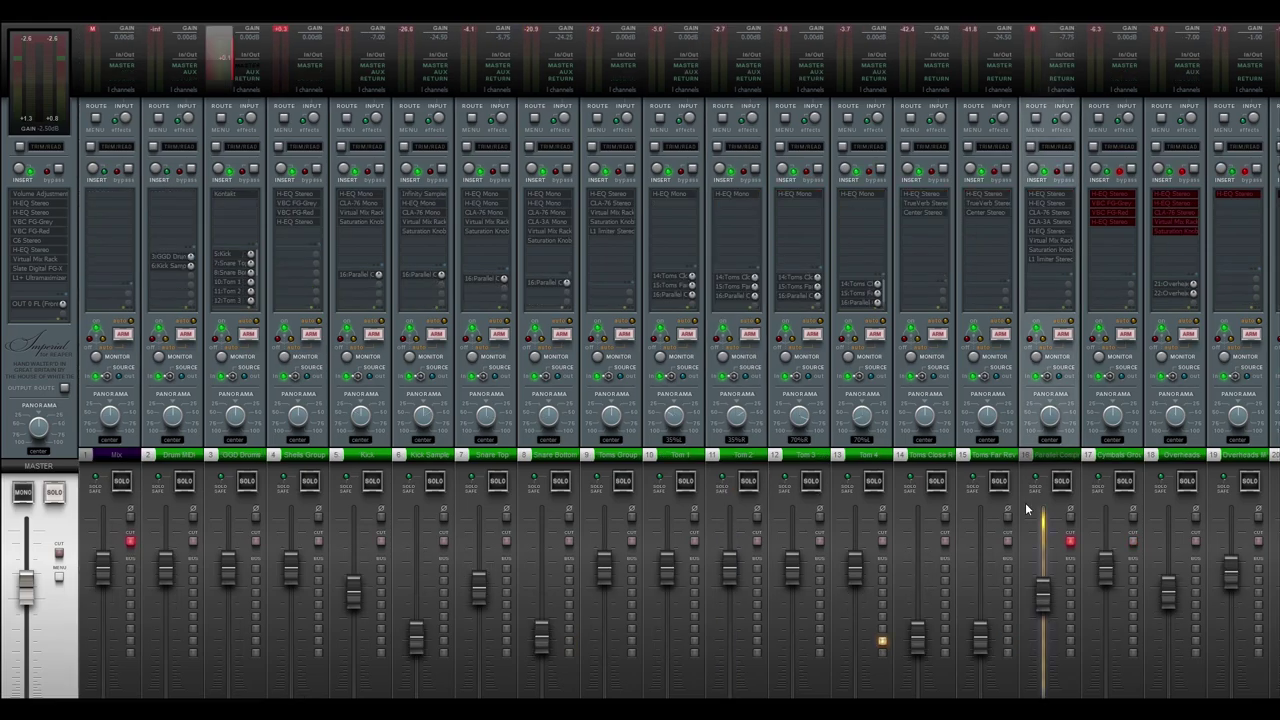
left_click(1070, 543)
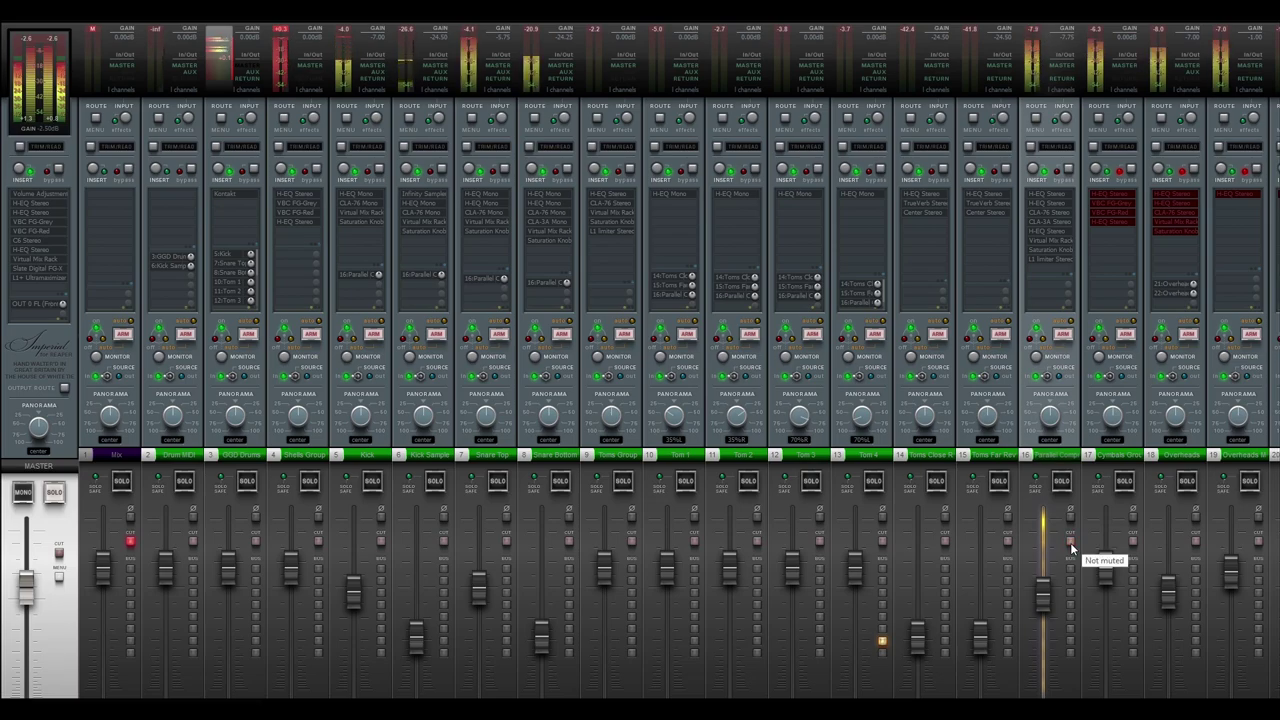
Mute the two overheads tracks 21 and 22 and select the Overheads Invasion track.
scroll(885, 472, "right", 5)
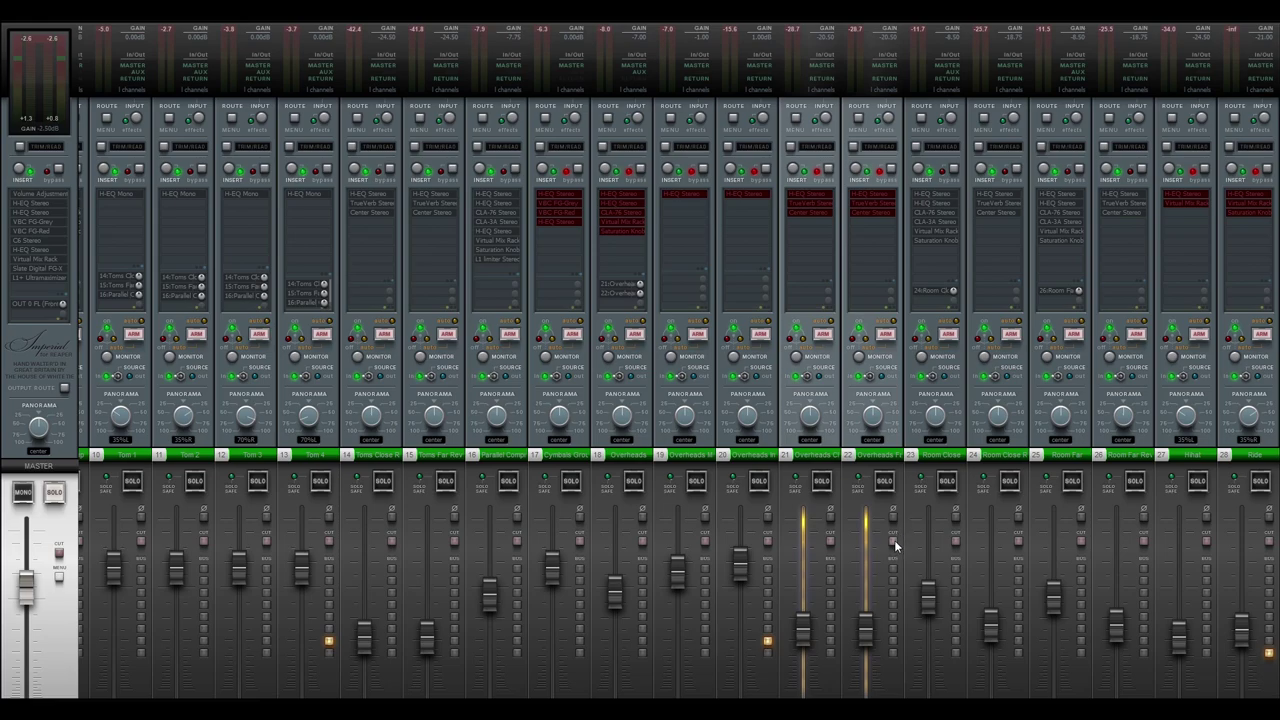
left_click_drag(893, 541, 829, 541)
left_click(745, 456)
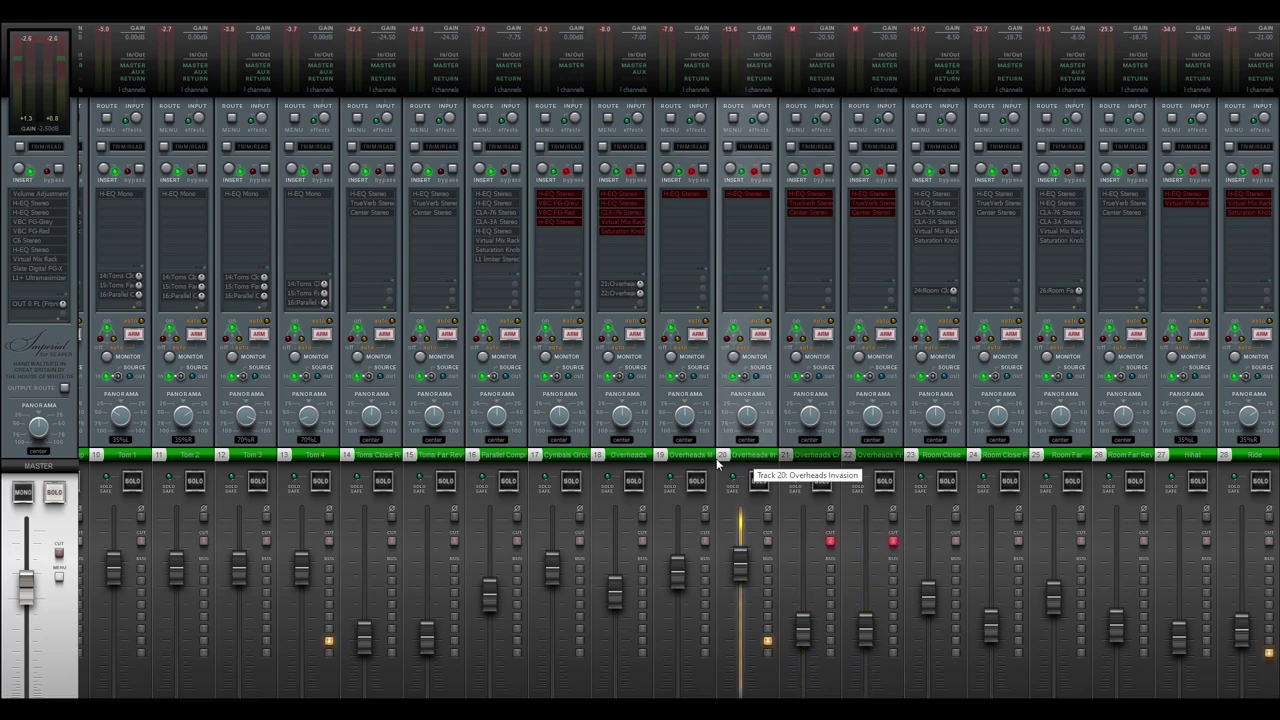
Enable and review the H-EQ inserts on the Overheads Modern & Massive and Overheads Invasion tracks.
left_click(645, 458)
left_click(697, 463)
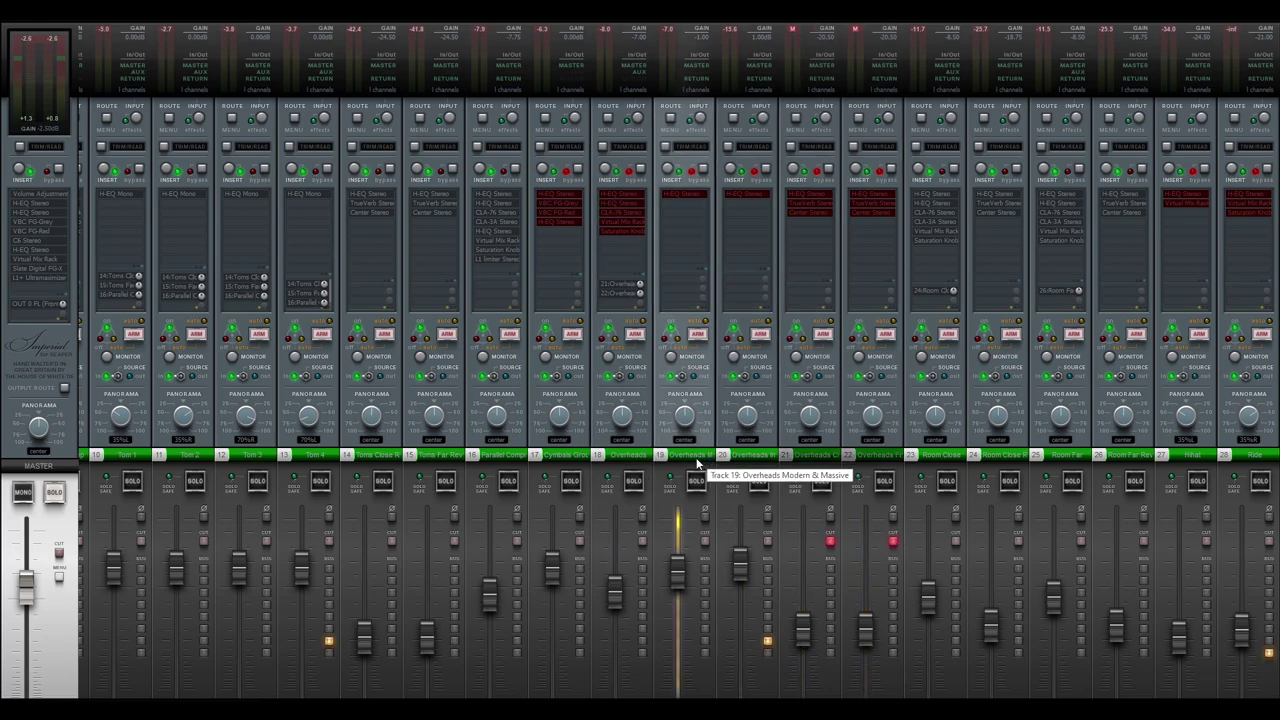
left_click(757, 460)
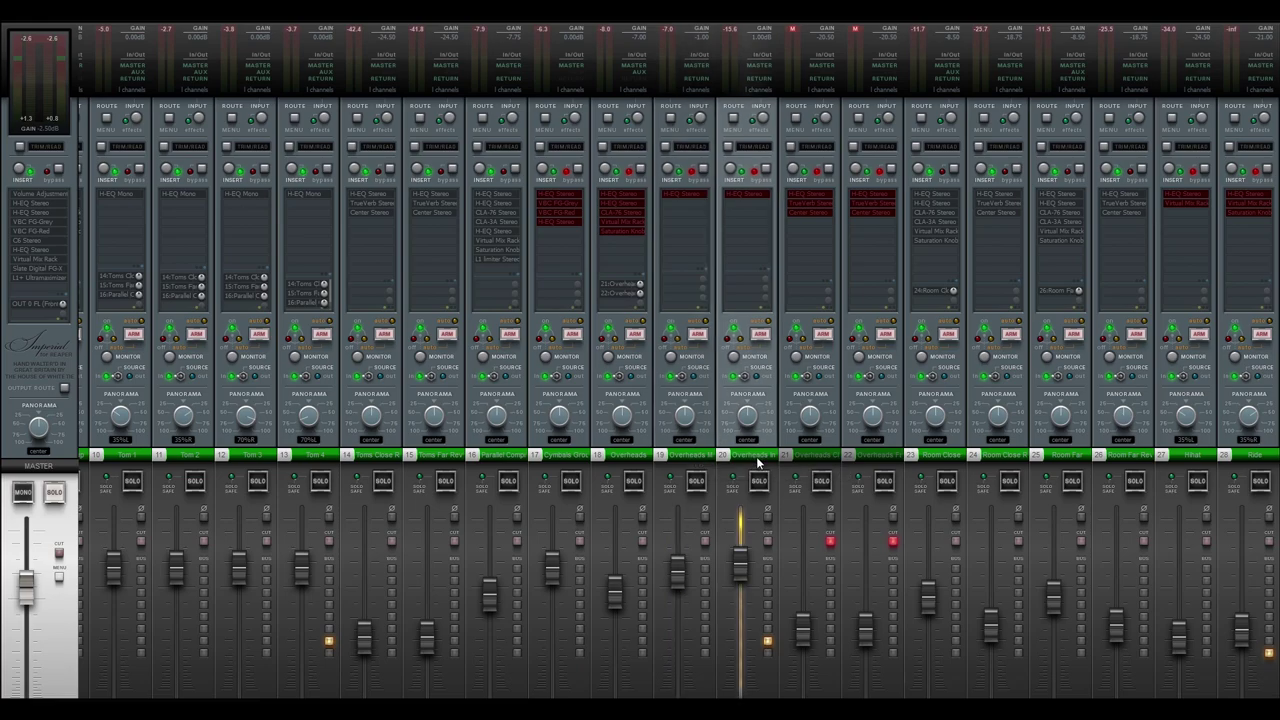
left_click(687, 458)
left_click(690, 193)
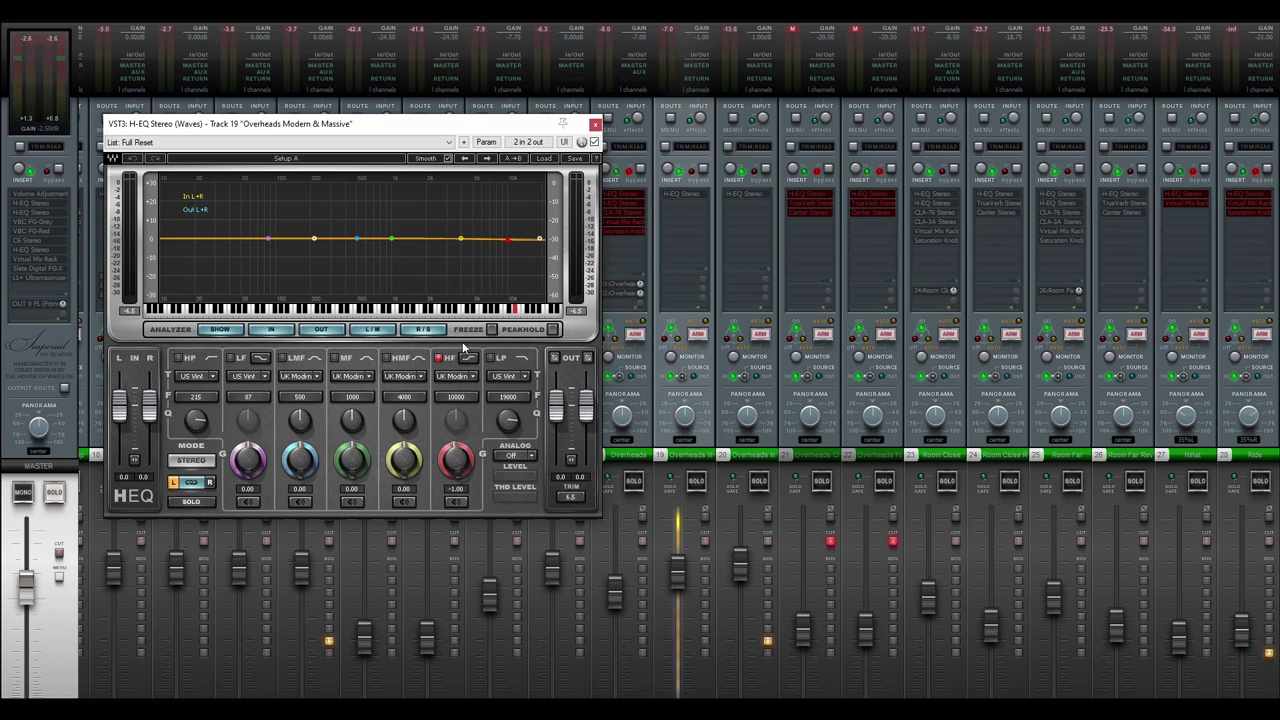
left_click(595, 125)
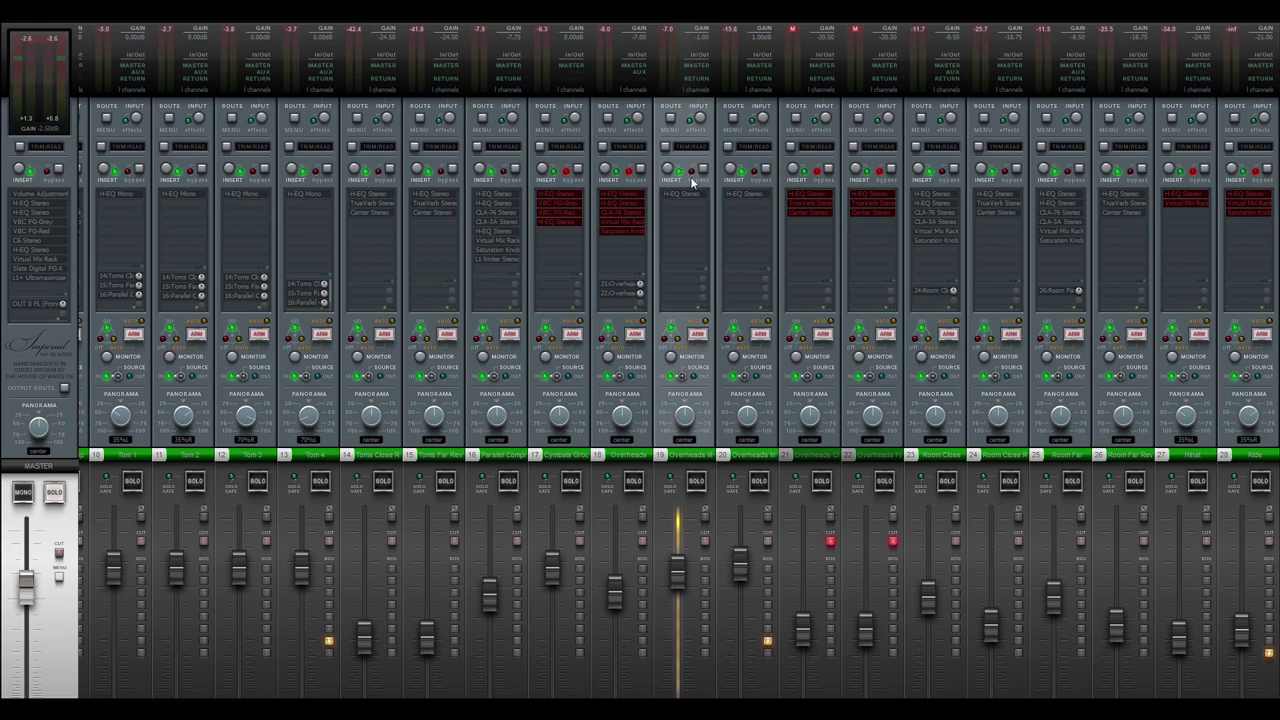
left_click(748, 192)
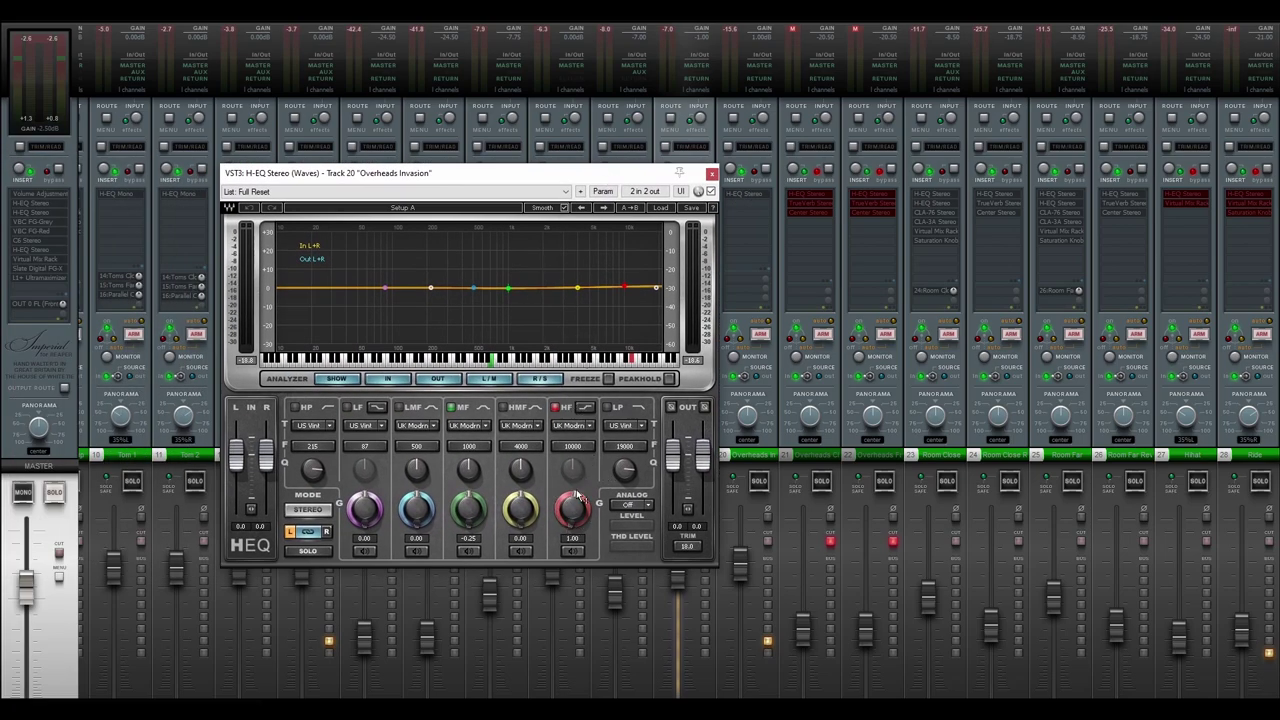
left_click(711, 173)
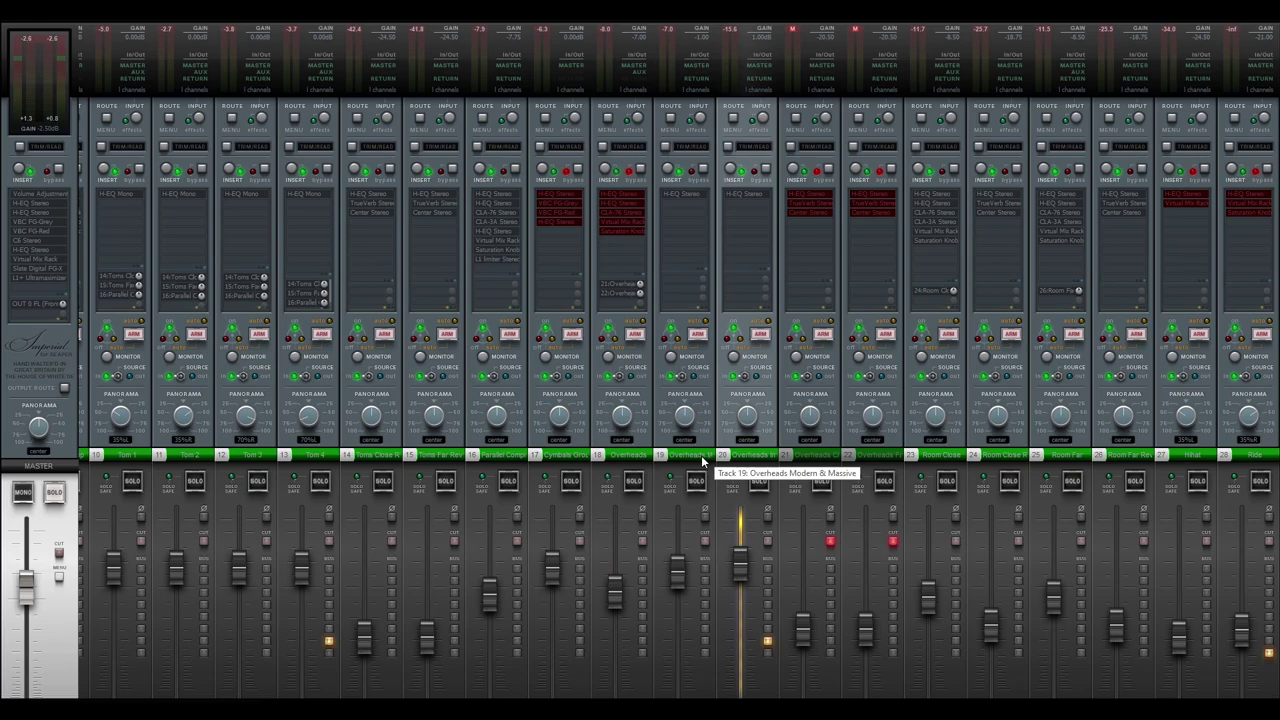
Solo the Overheads folder track, then enable and review its two H-EQ inserts.
left_click(634, 483)
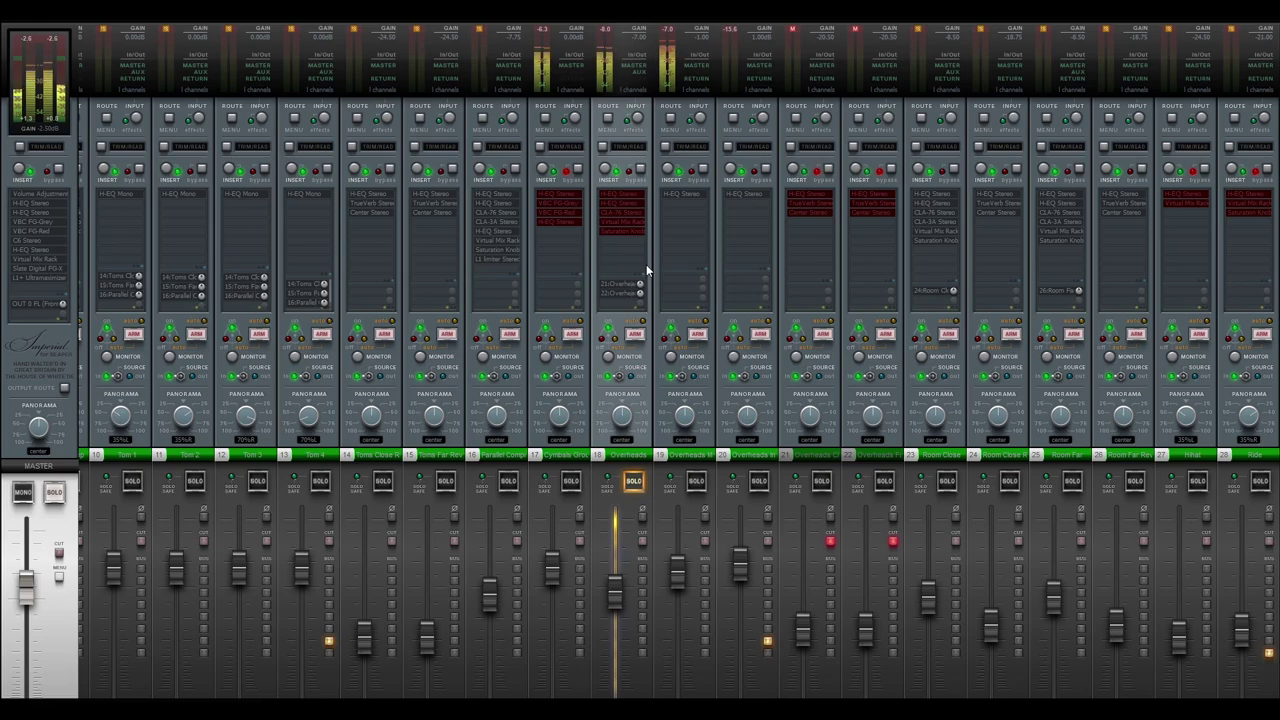
left_click(628, 192)
left_click_drag(474, 68, 510, 70)
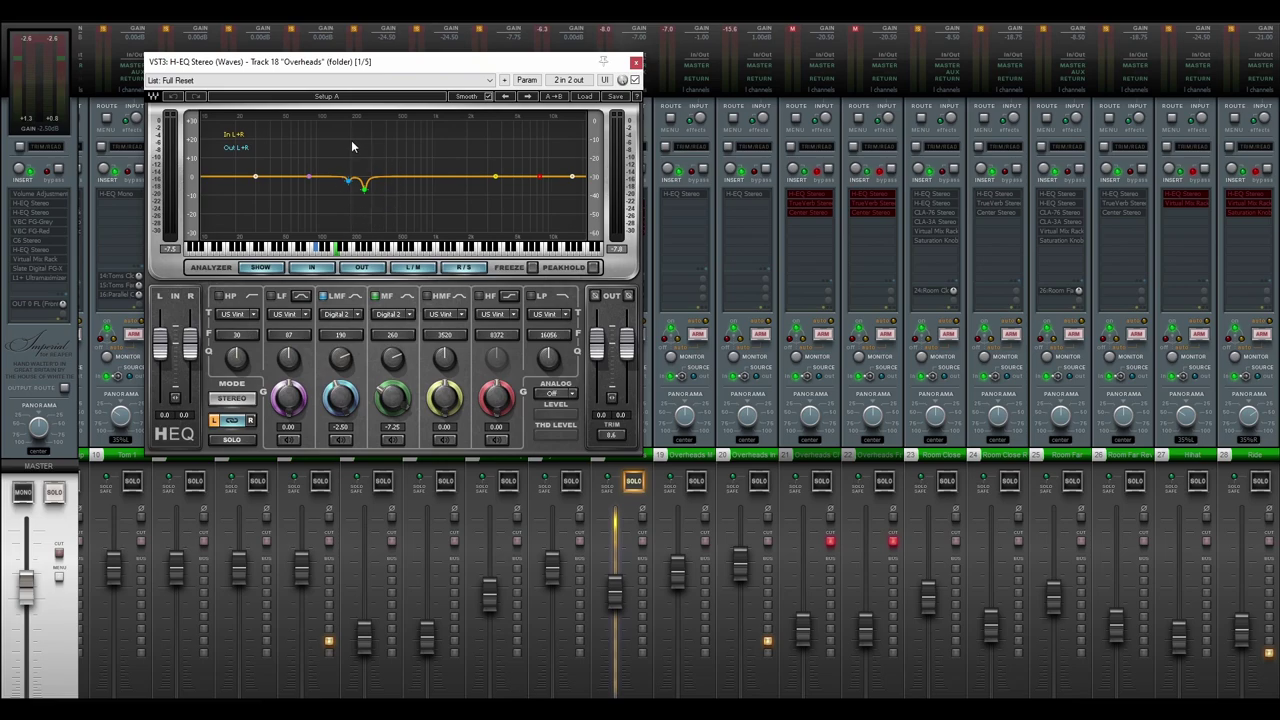
left_click(636, 62)
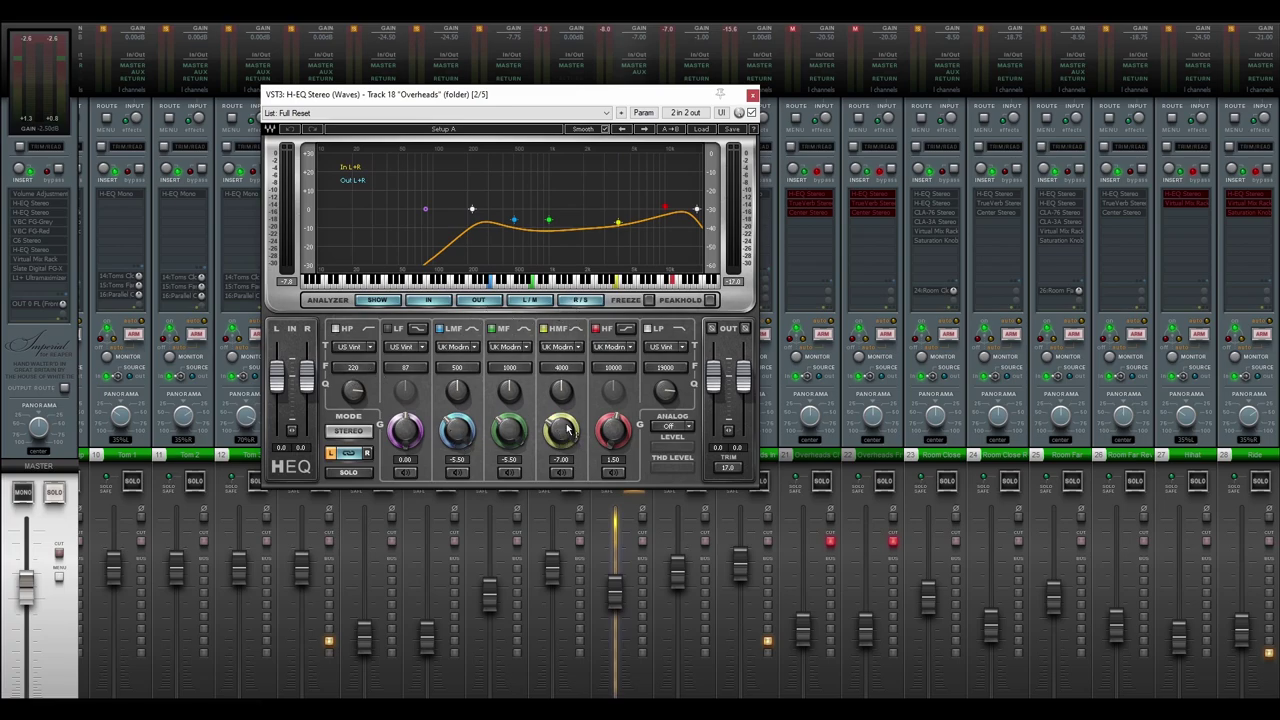
left_click(752, 96)
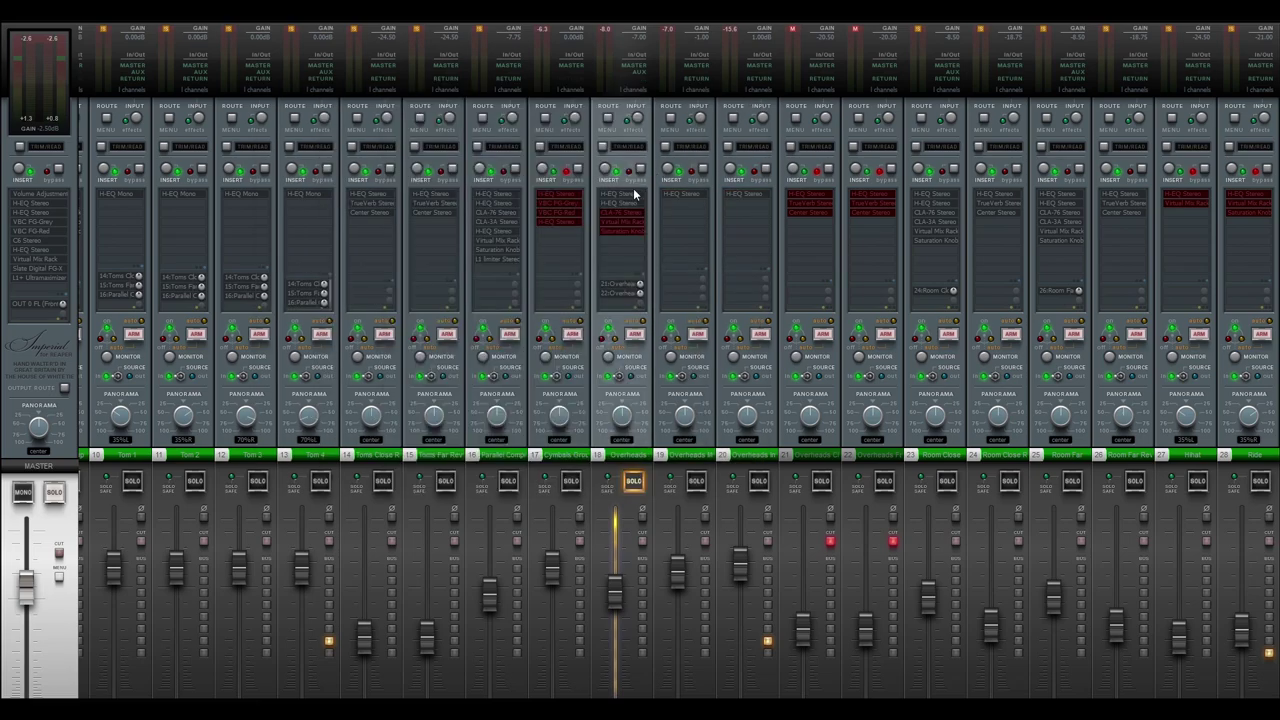
Enable and review the CLA-76, Virtual Mix Rack and Saturation Knob inserts on the Overheads folder track.
double_click(620, 212)
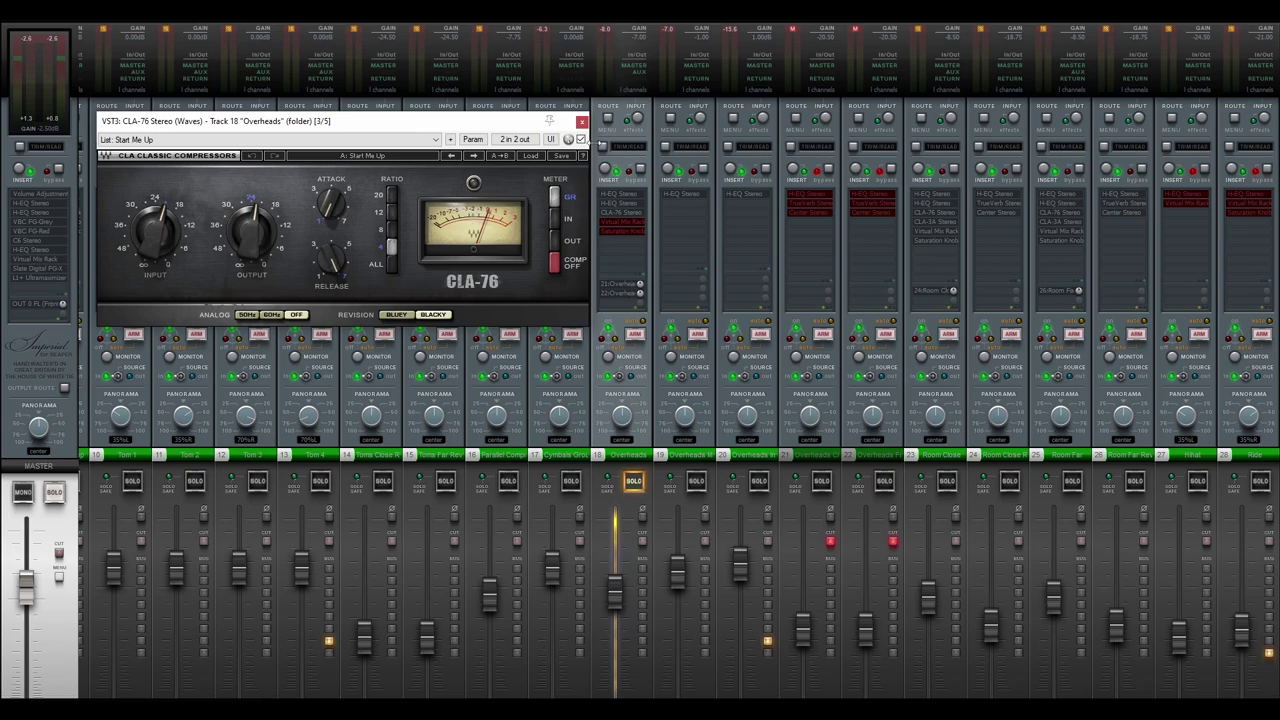
left_click(582, 122)
double_click(626, 214)
double_click(622, 221)
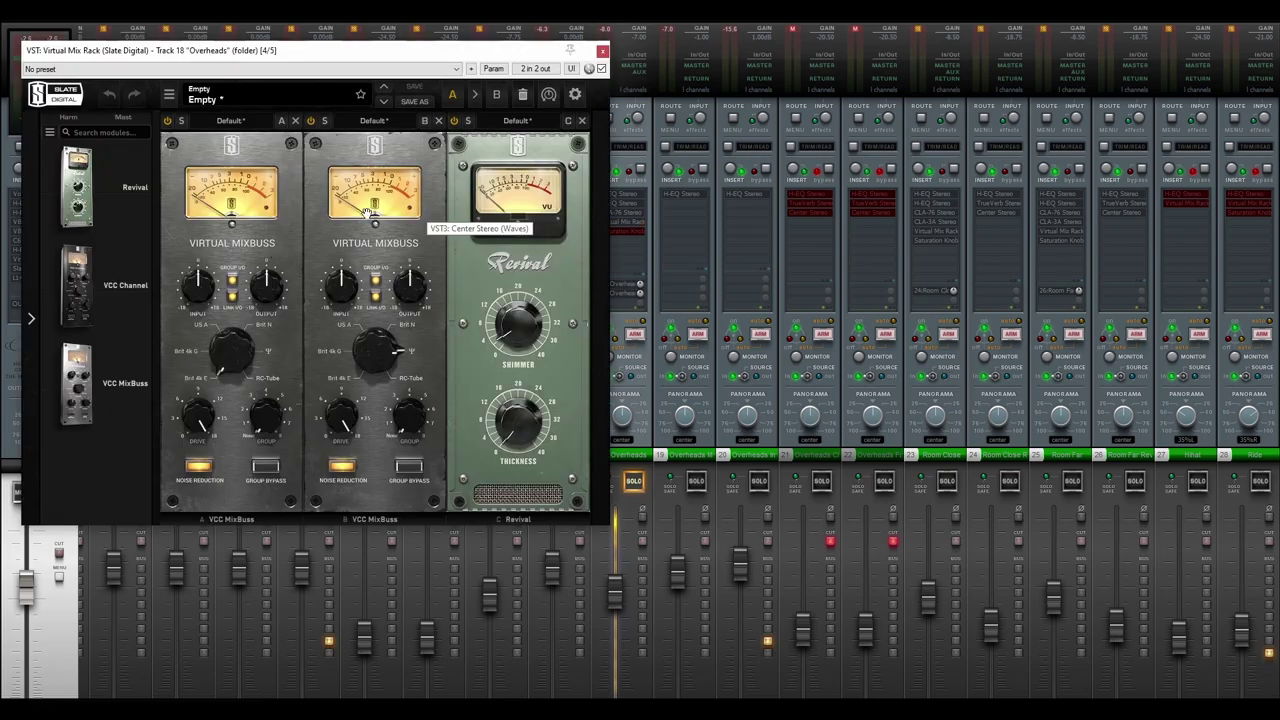
left_click(602, 51)
double_click(622, 231)
left_click(189, 50)
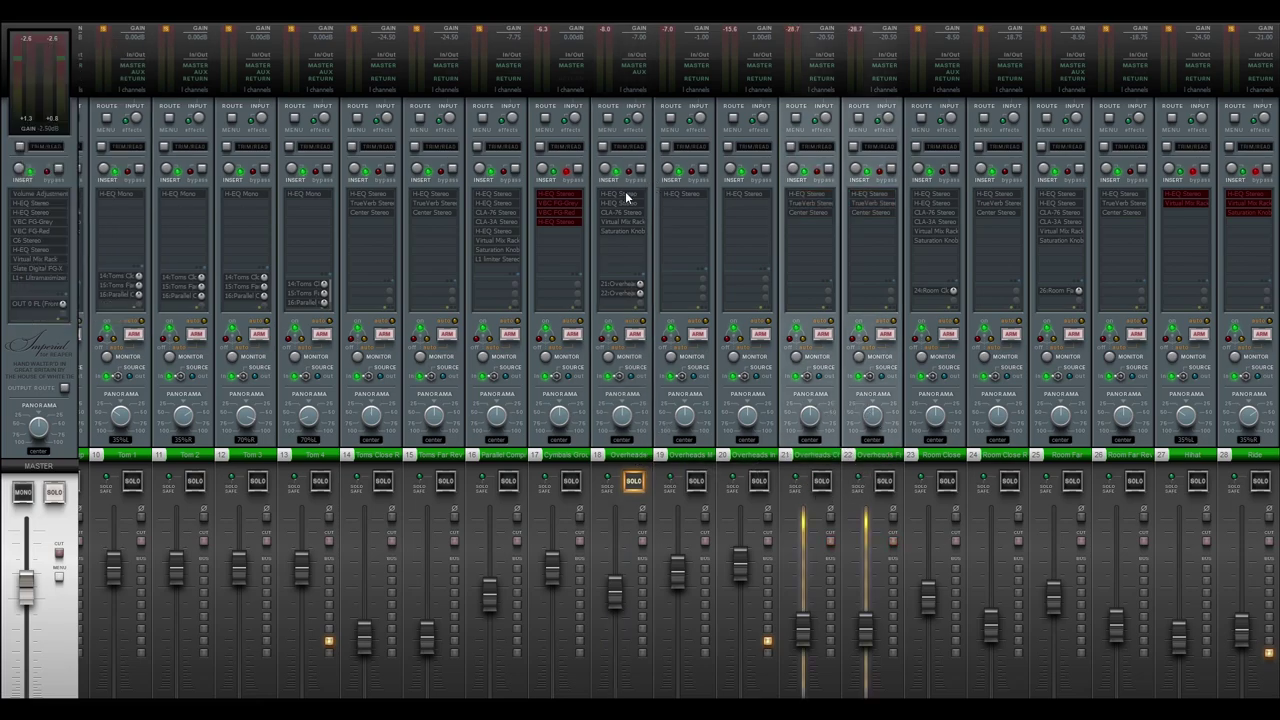
Compare the soloed Overheads track with its five inserts bypassed and enabled, then unsolo it.
left_click_drag(625, 192, 628, 234)
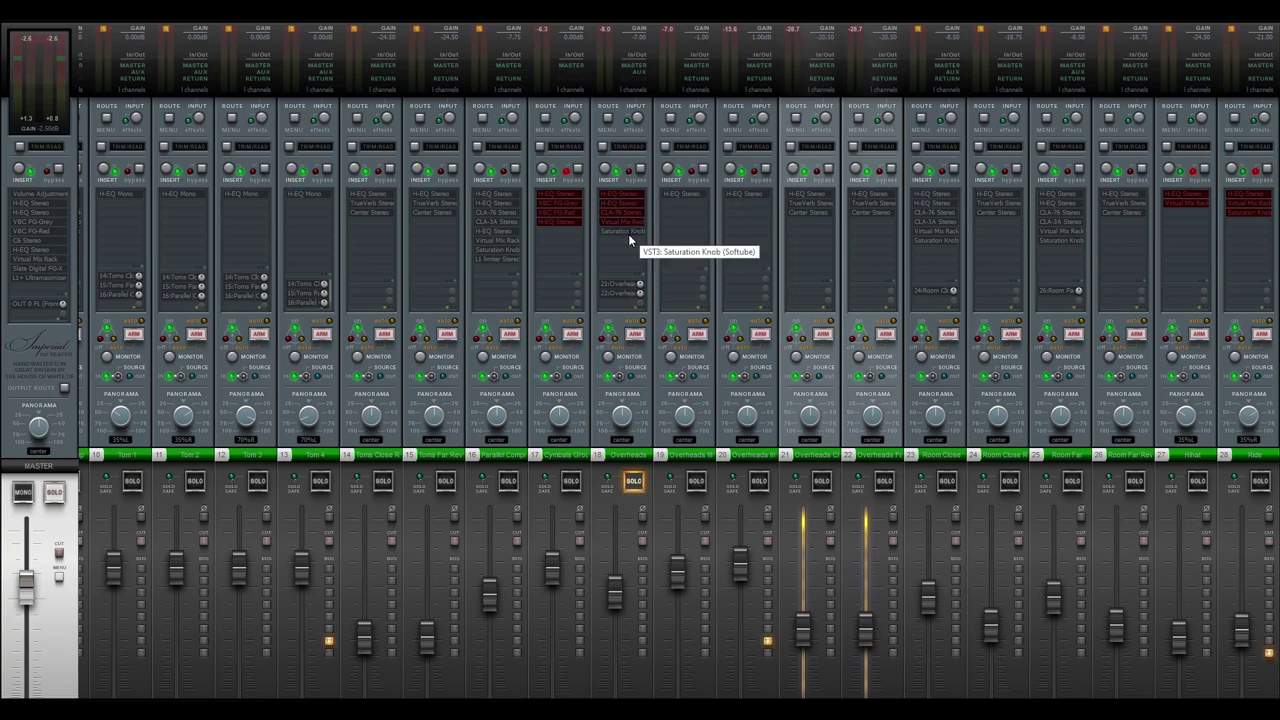
left_click(629, 196, "ctrl")
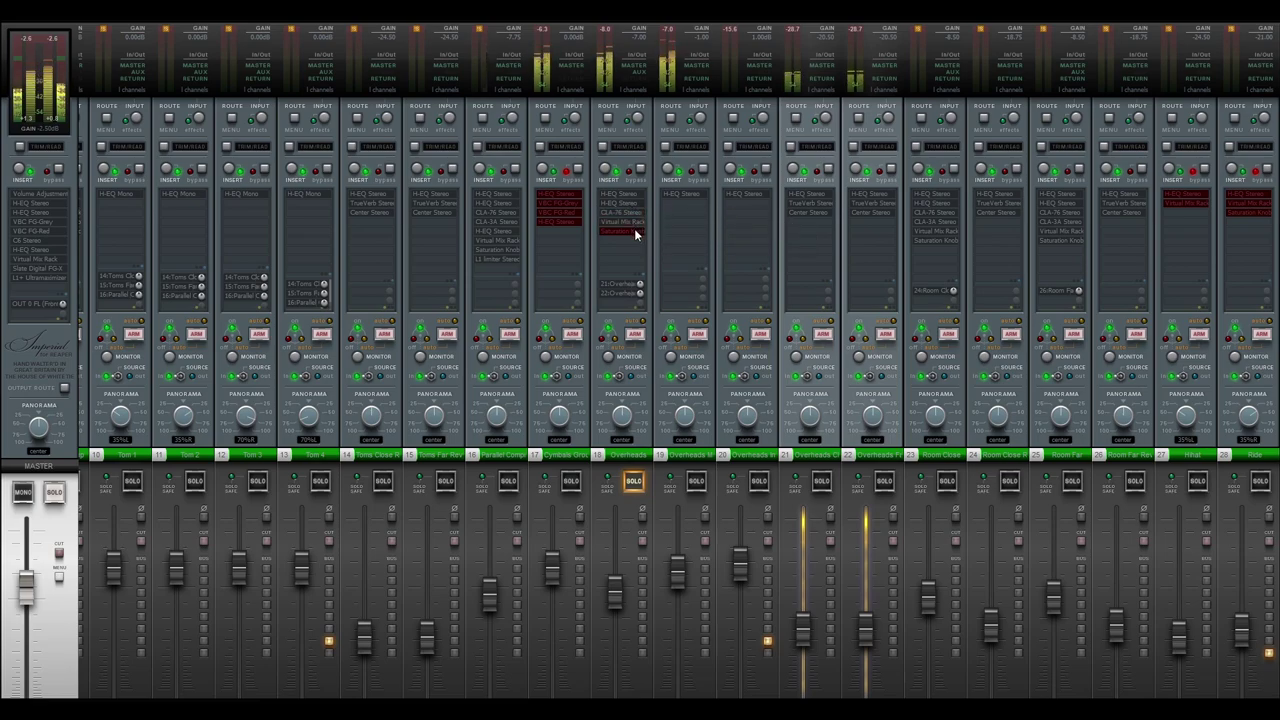
left_click(634, 234, "ctrl")
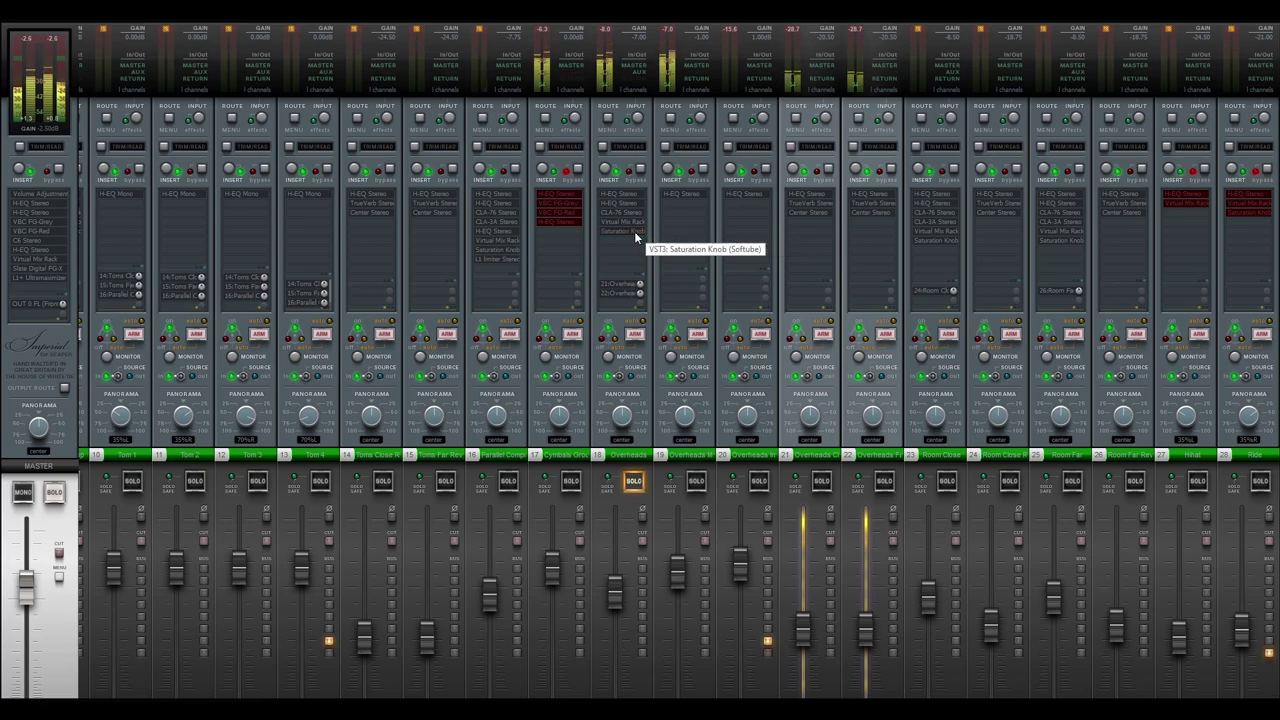
left_click(642, 482)
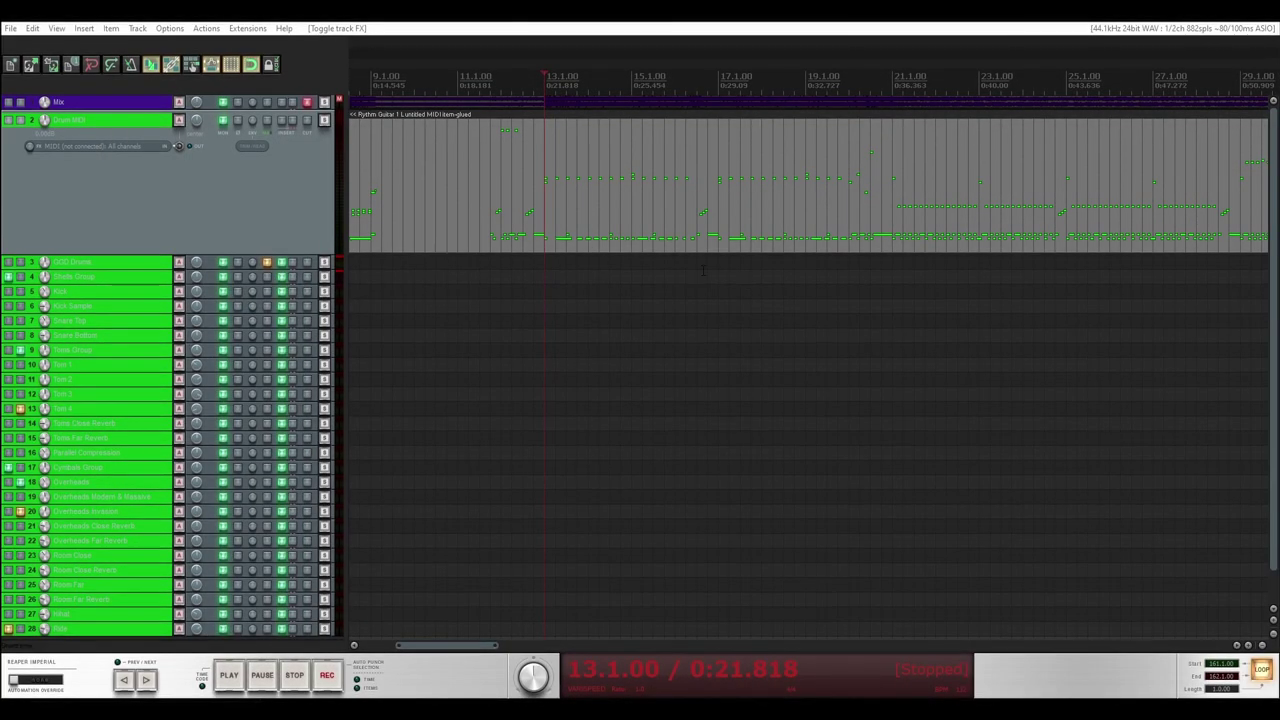
Play the drum tracks from bar 13 with the Mix track muted, then stop playback.
left_click(546, 173)
key("space")
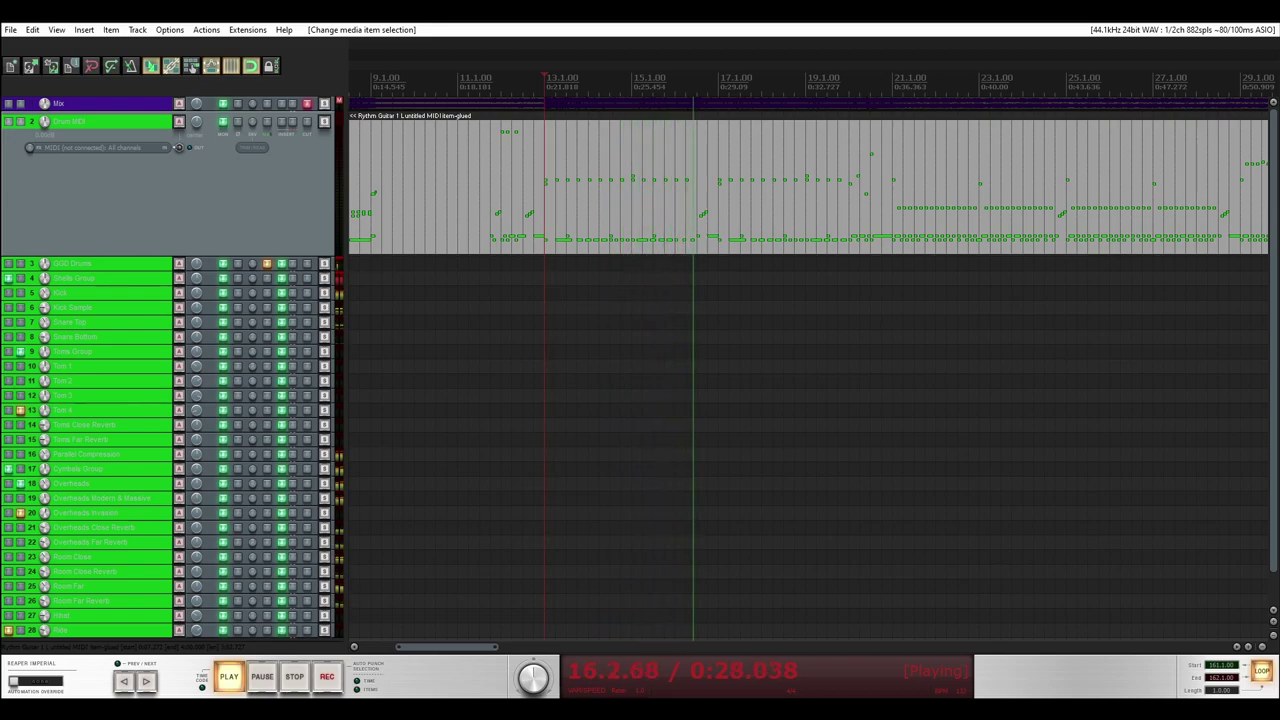
key("space")
Unmute the Mix track and play the drums together with it from bar 13.
left_click(307, 104)
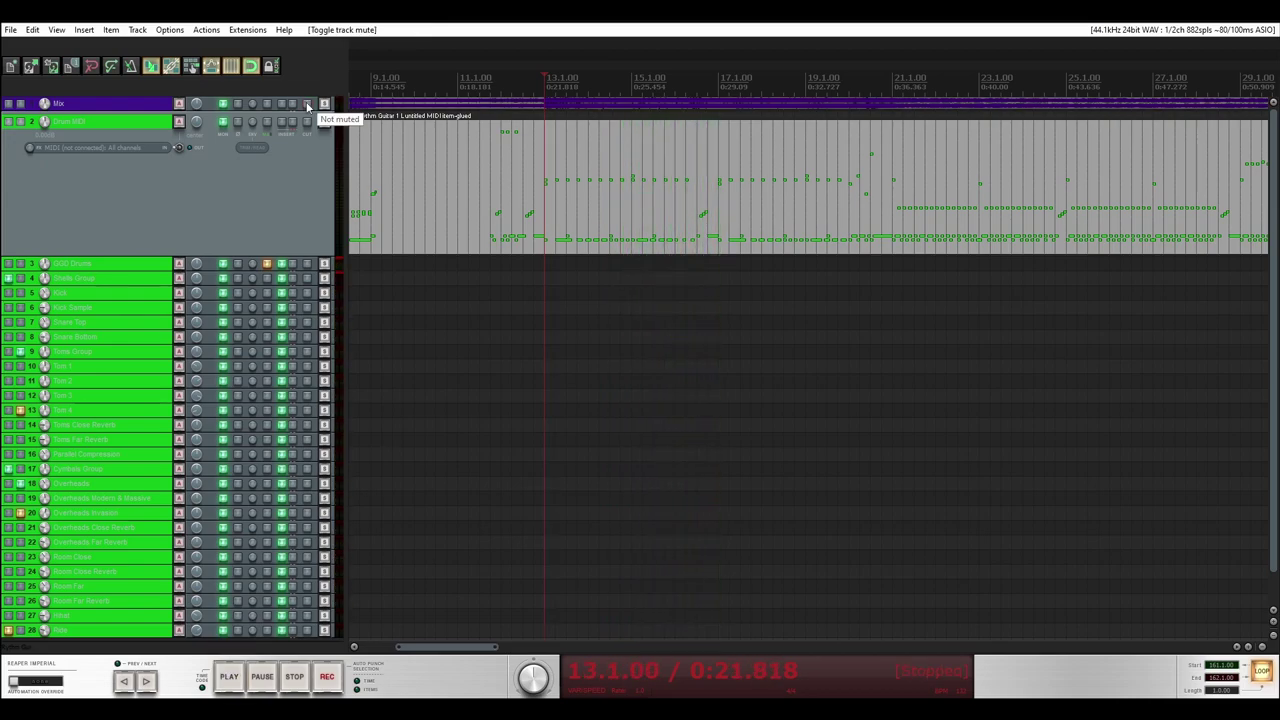
key("space")
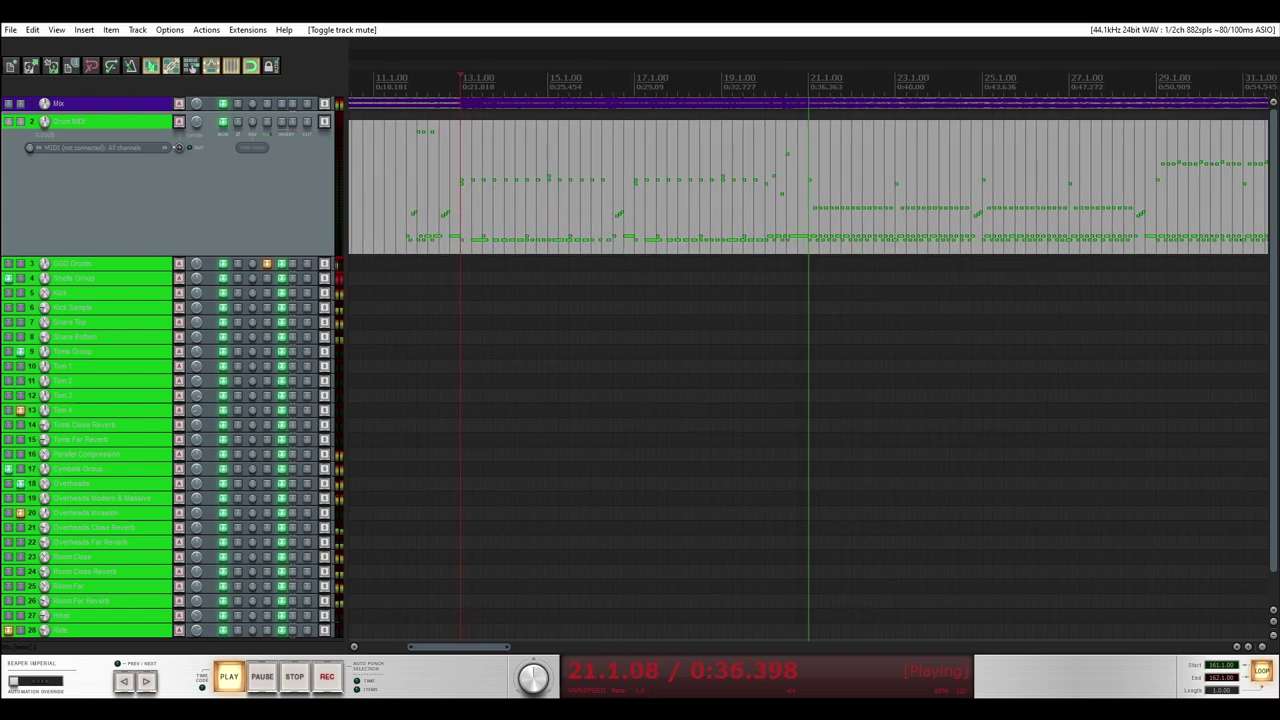
key("space")
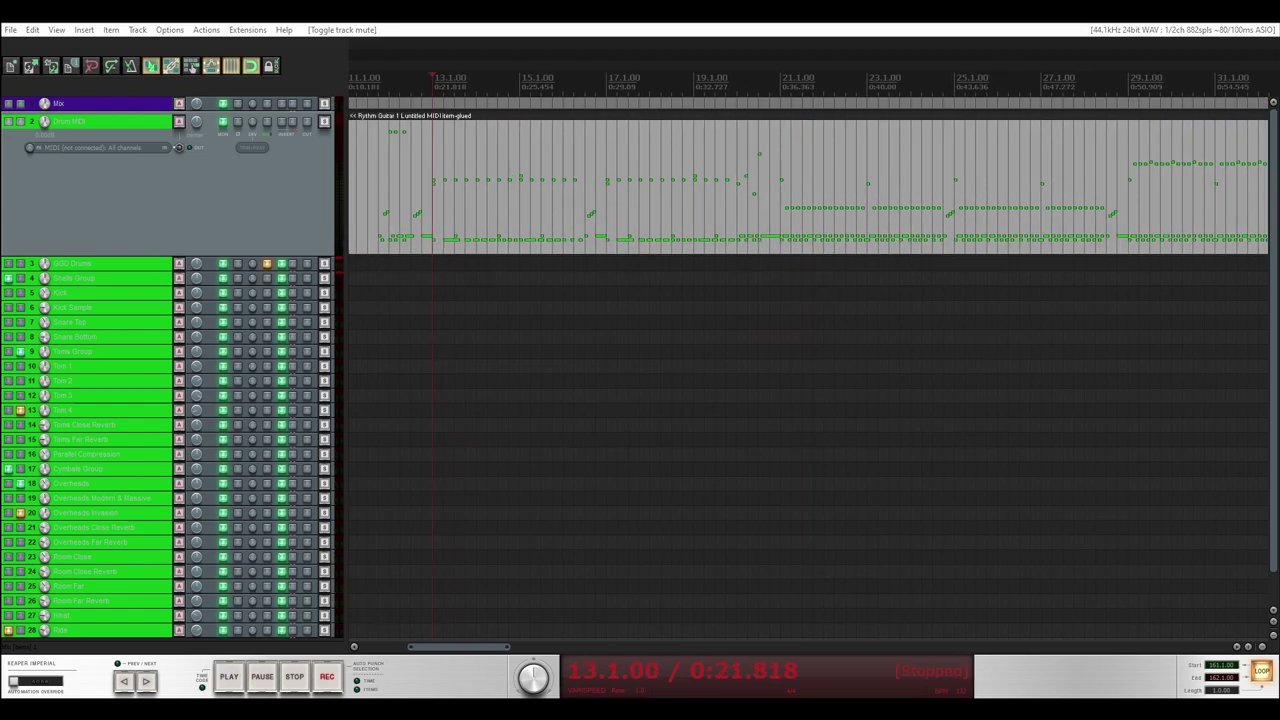